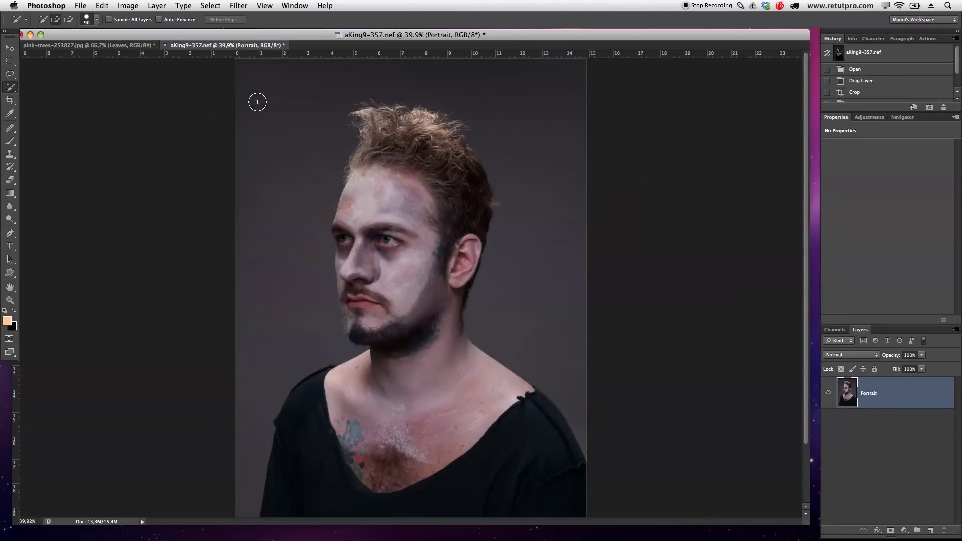
Copy the Portrait layer from aKing9-357.nef into pink-trees-253827.jpg and minimize the portrait document.
drag(202, 47, 365, 167)
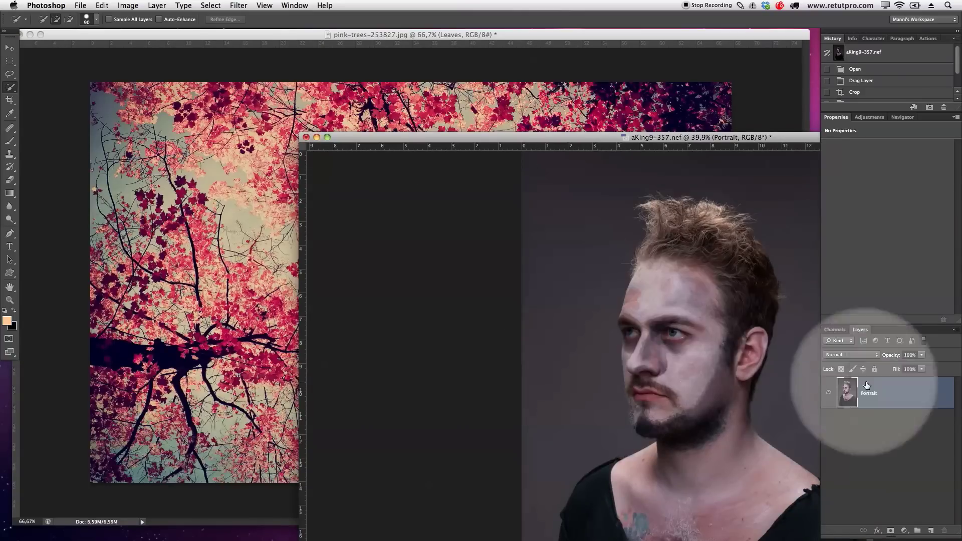
drag(864, 394, 270, 218)
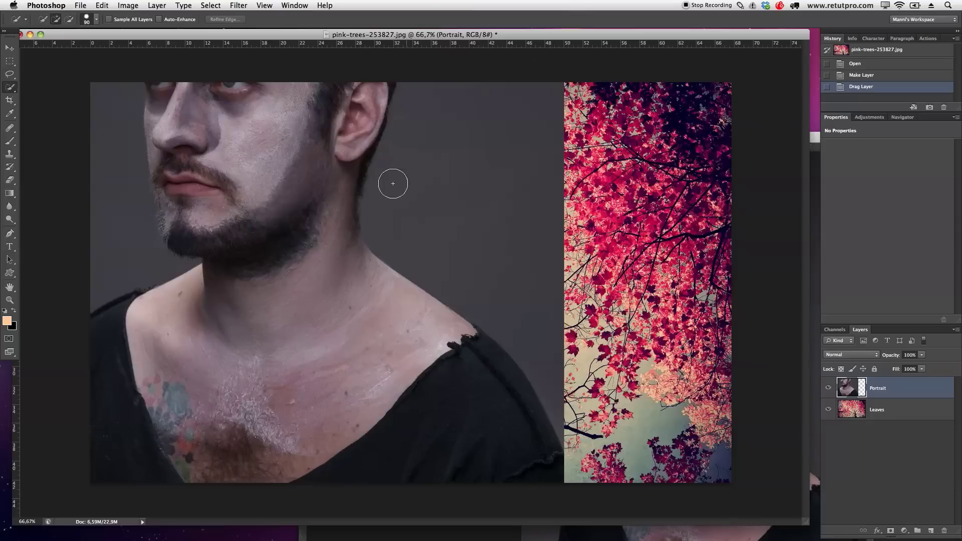
key(ctrl+Tab)
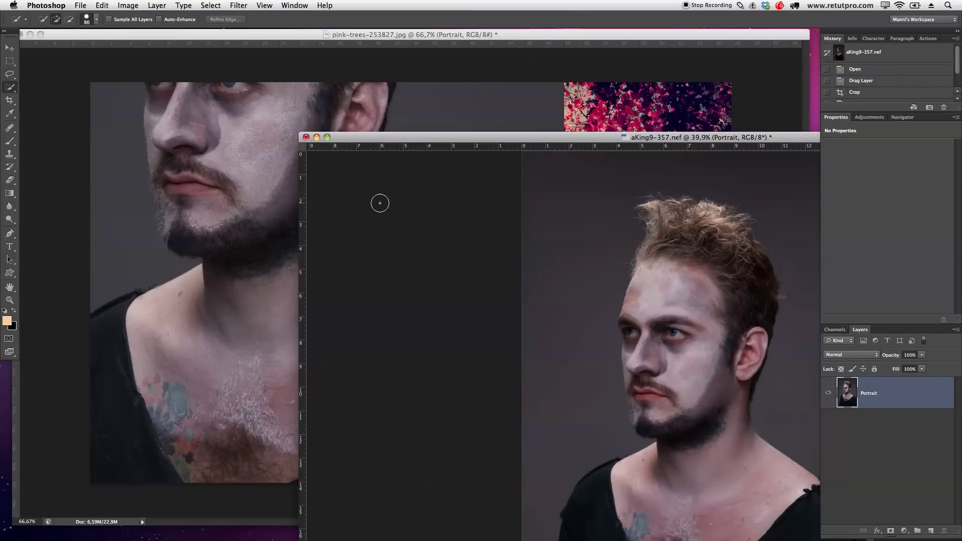
click(316, 138)
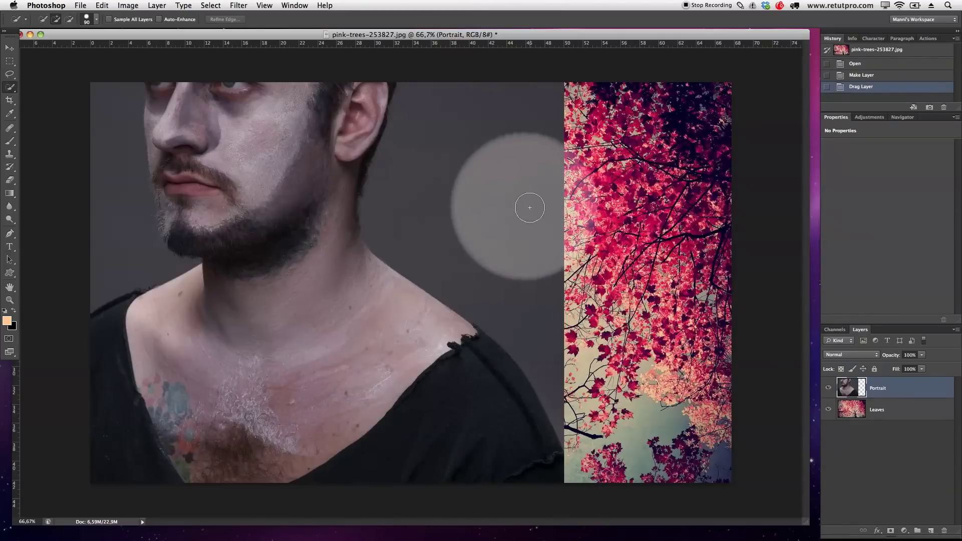
Show the combined document in full-screen mode with menu bar and move the Portrait layer so the man's face is centered on the canvas.
key(f)
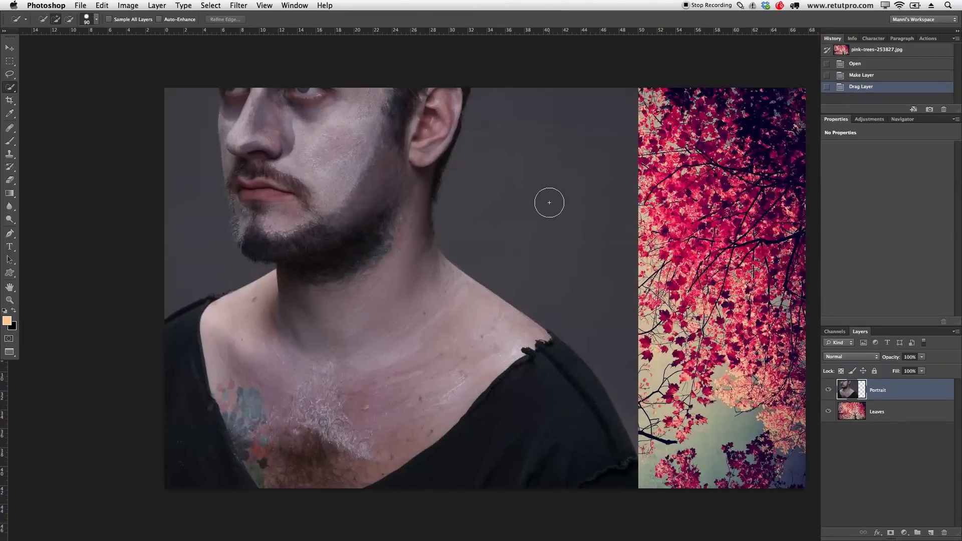
drag(610, 211, 581, 211)
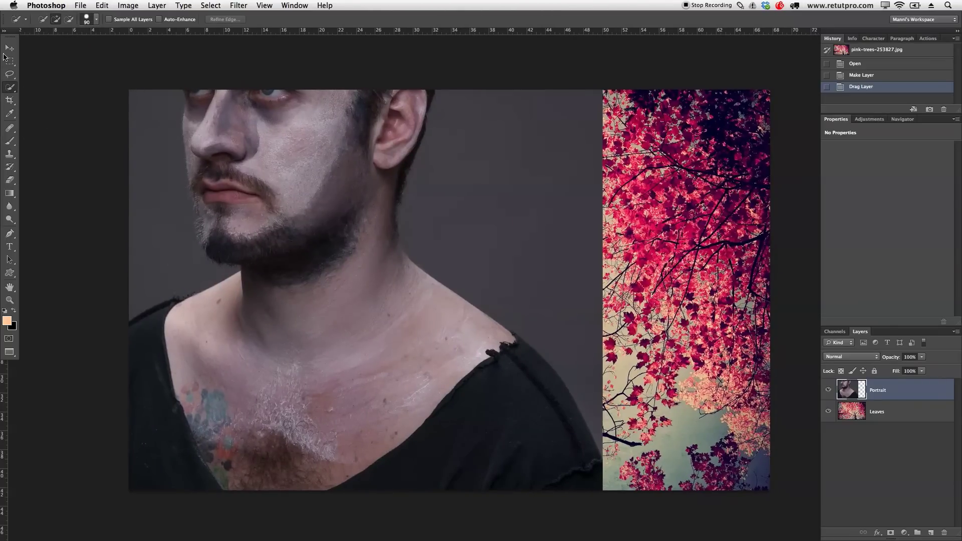
key(v)
drag(315, 229, 439, 325)
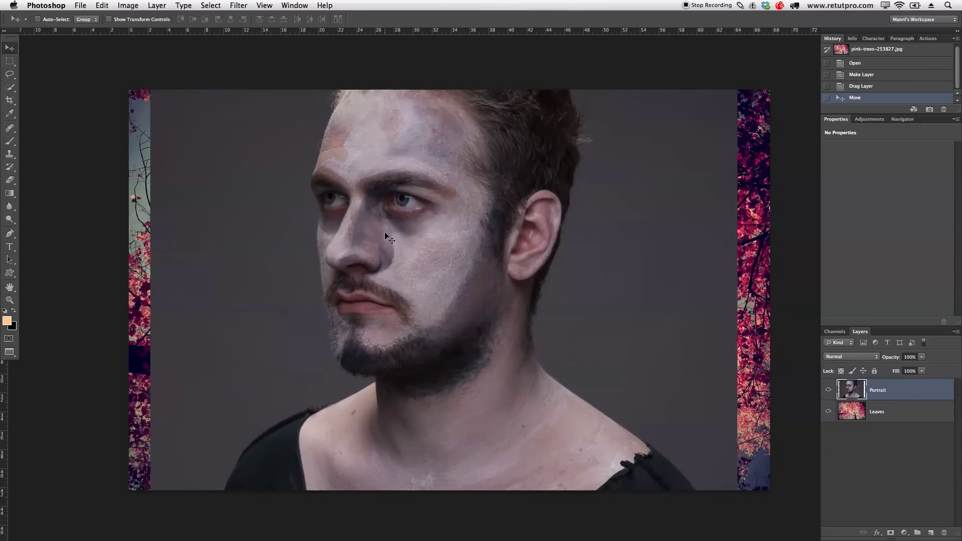
drag(440, 185, 441, 198)
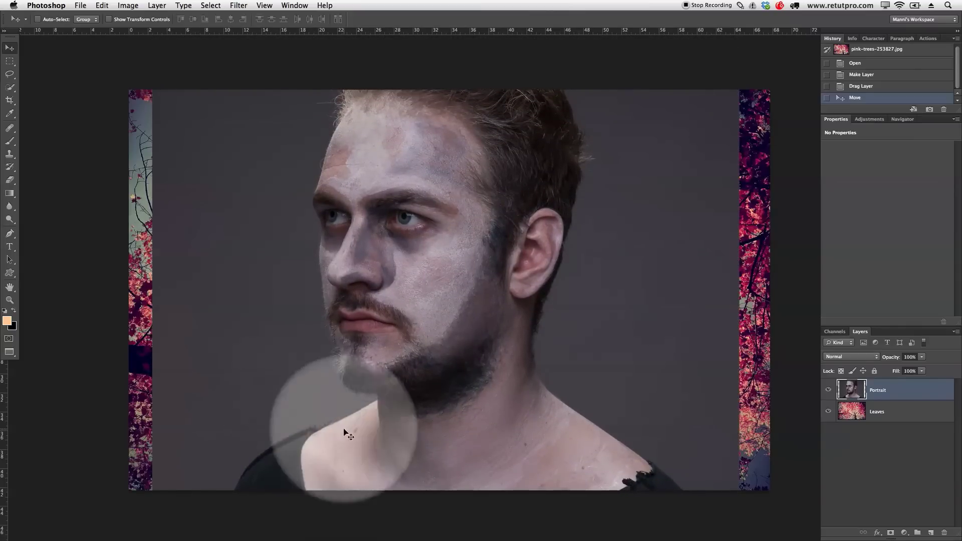
drag(597, 426, 597, 422)
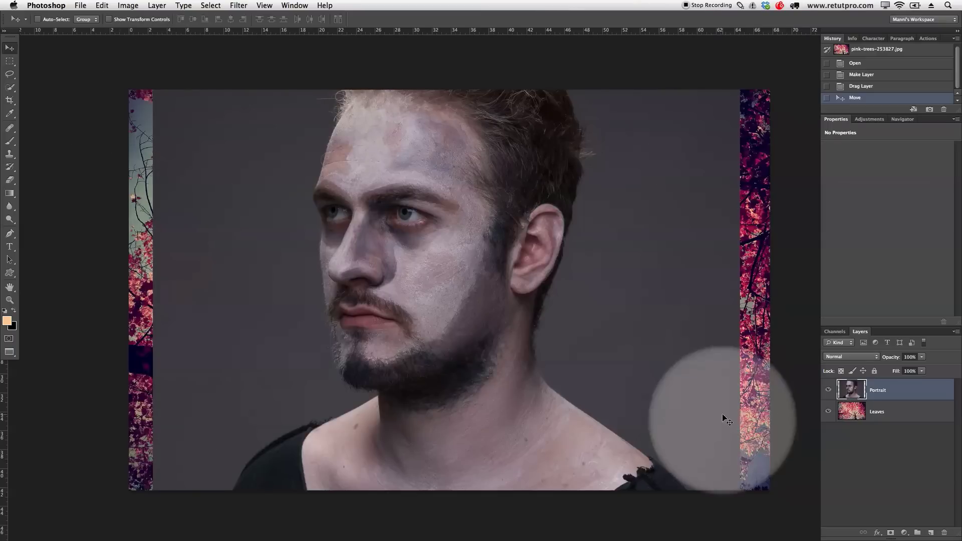
Copy a narrow full-height strip of grey background along the portrait's left edge onto a new layer, using the Rectangular Marquee tool.
key(m)
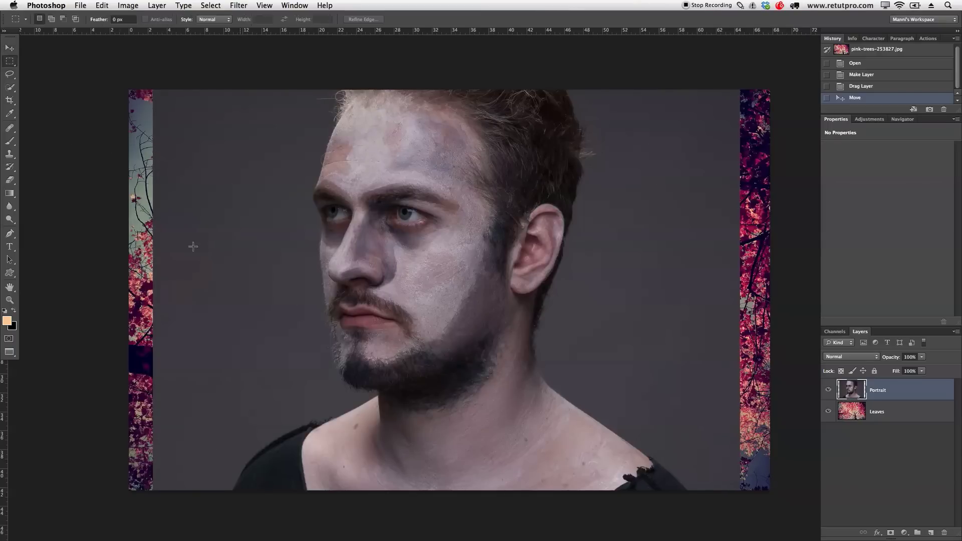
right_click(10, 61)
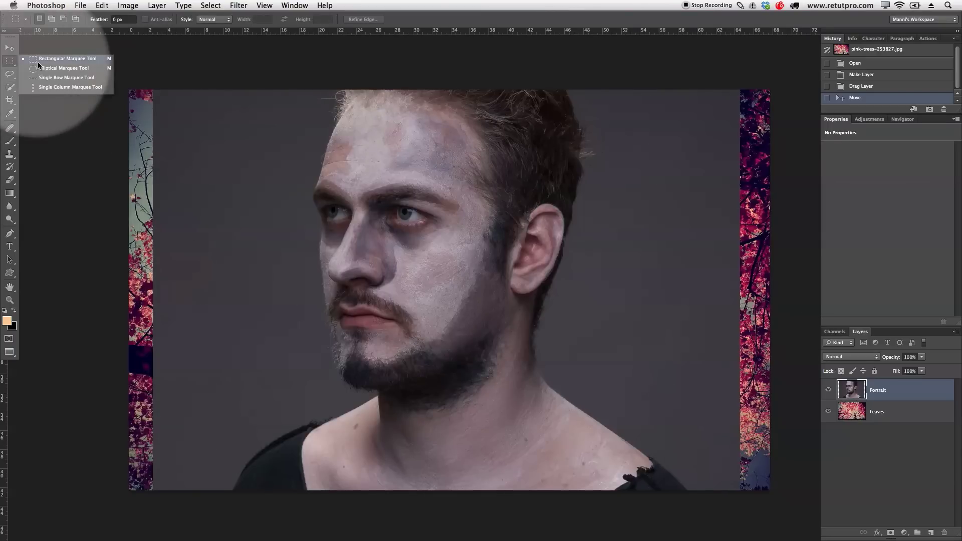
click(58, 61)
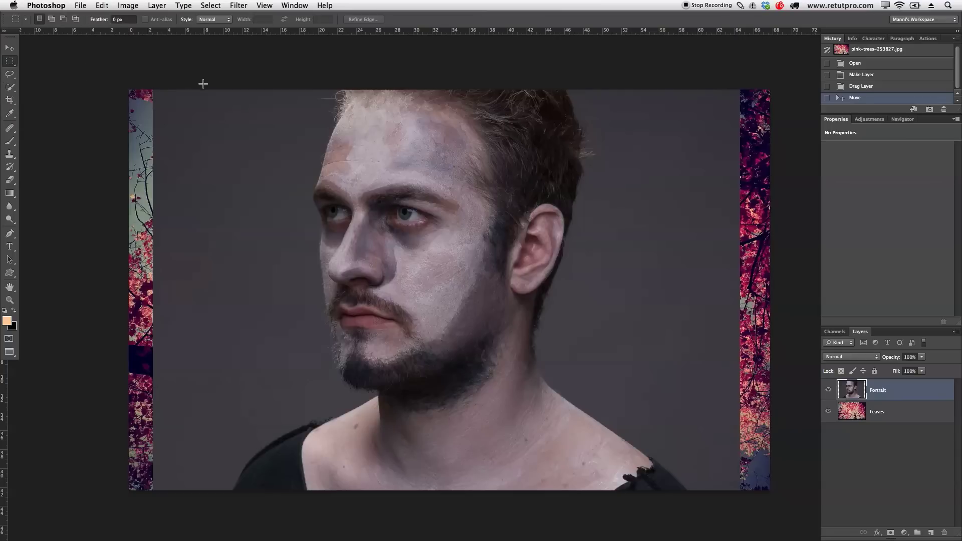
drag(202, 91, 154, 514)
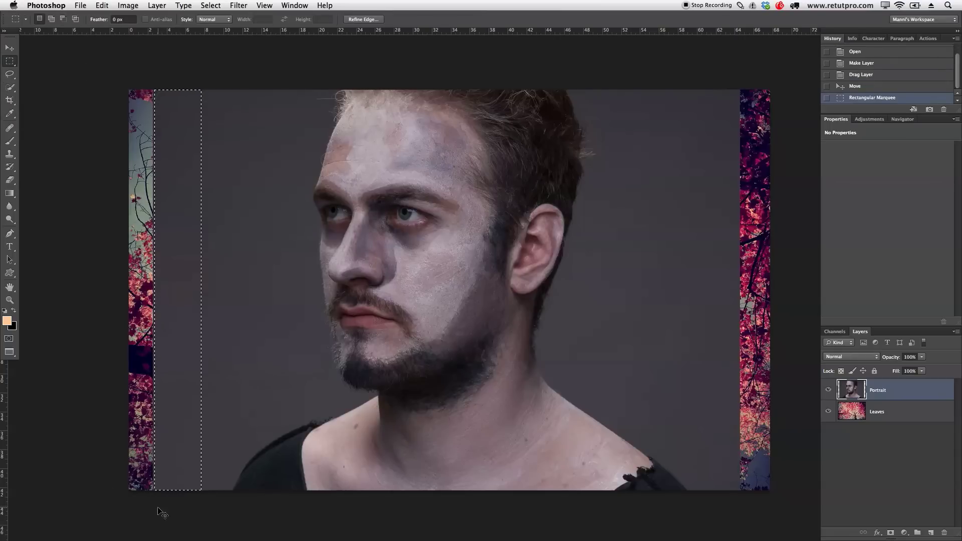
key(super+c)
key(super+v)
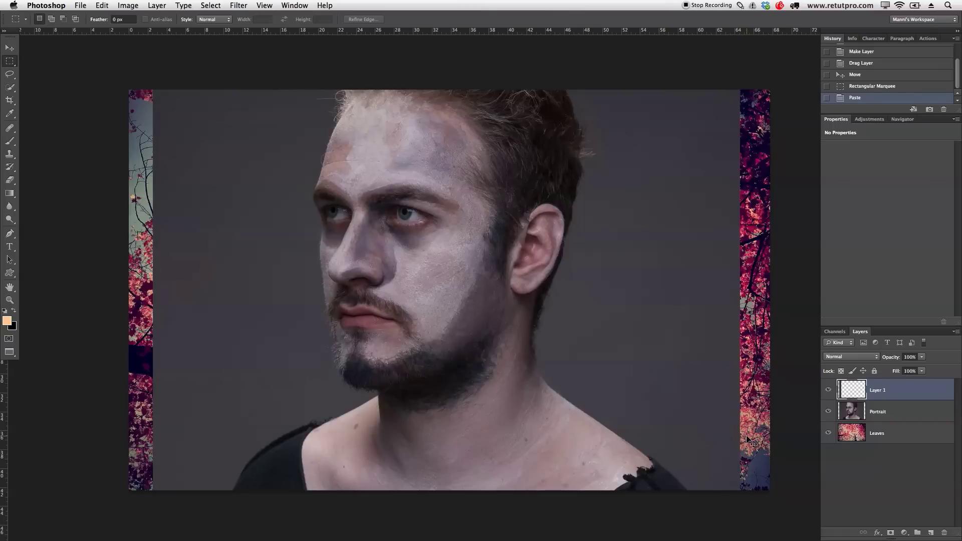
Stretch the copied strip leftward to about 169% width so it covers the leaves beside the portrait's left edge.
key(super+t)
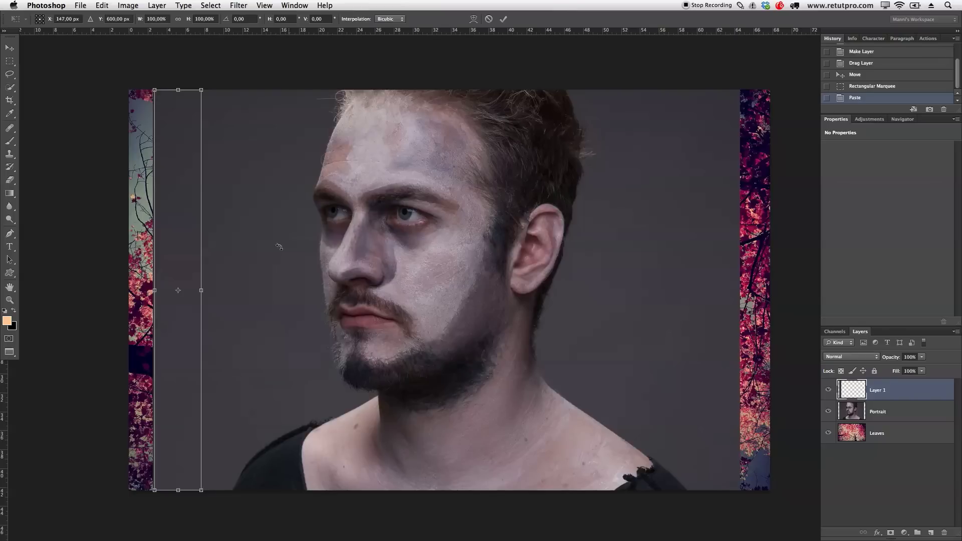
click(154, 290)
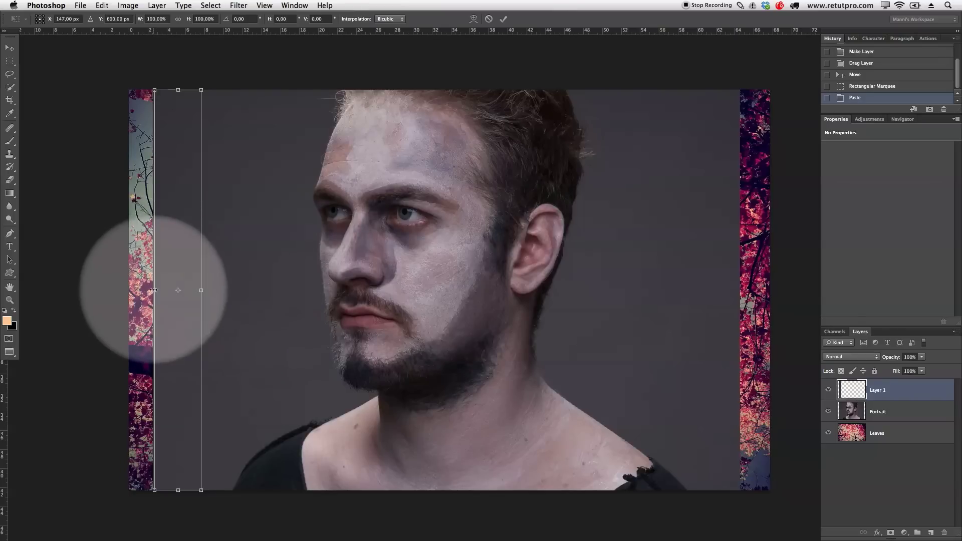
drag(153, 290, 122, 290)
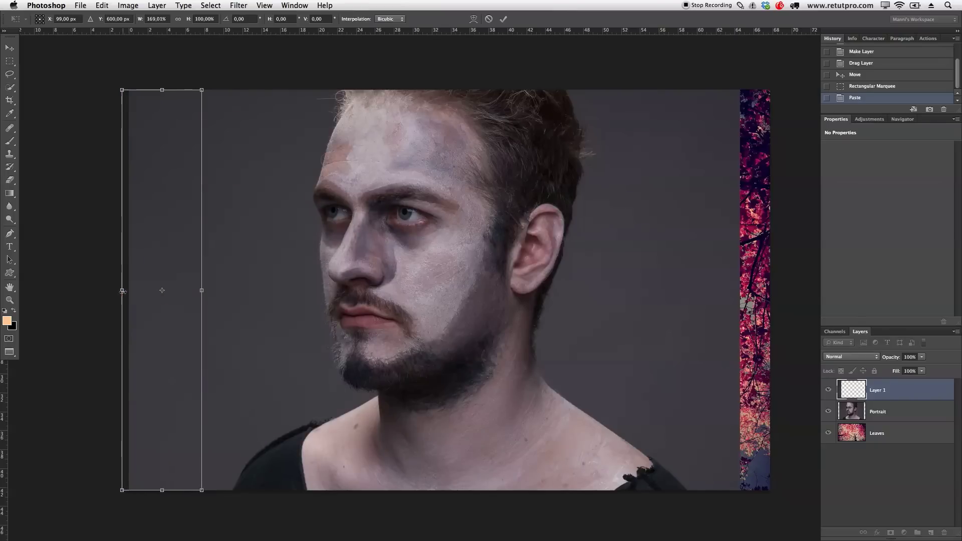
click(505, 19)
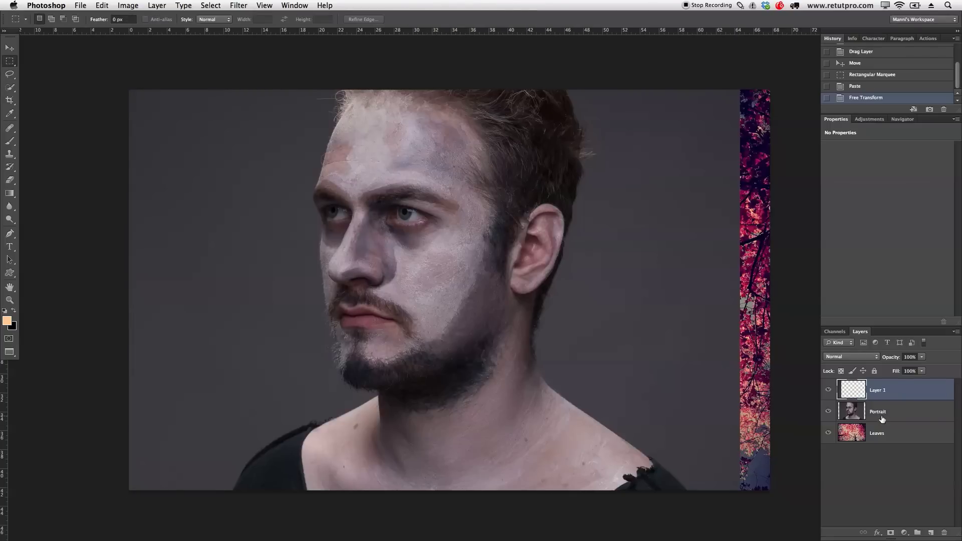
Copy a narrow full-height strip of background along the right edge of the Portrait layer onto a new layer.
click(917, 419)
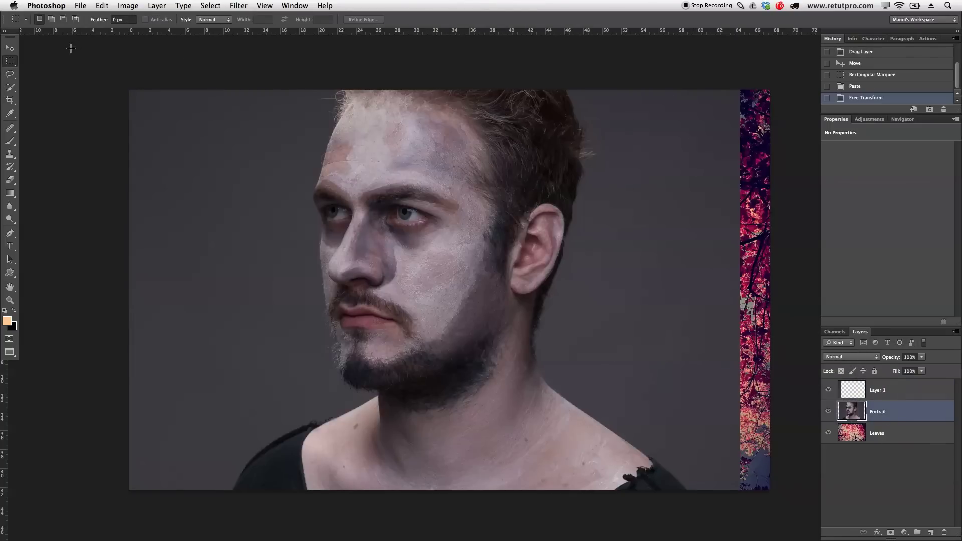
drag(741, 83, 689, 511)
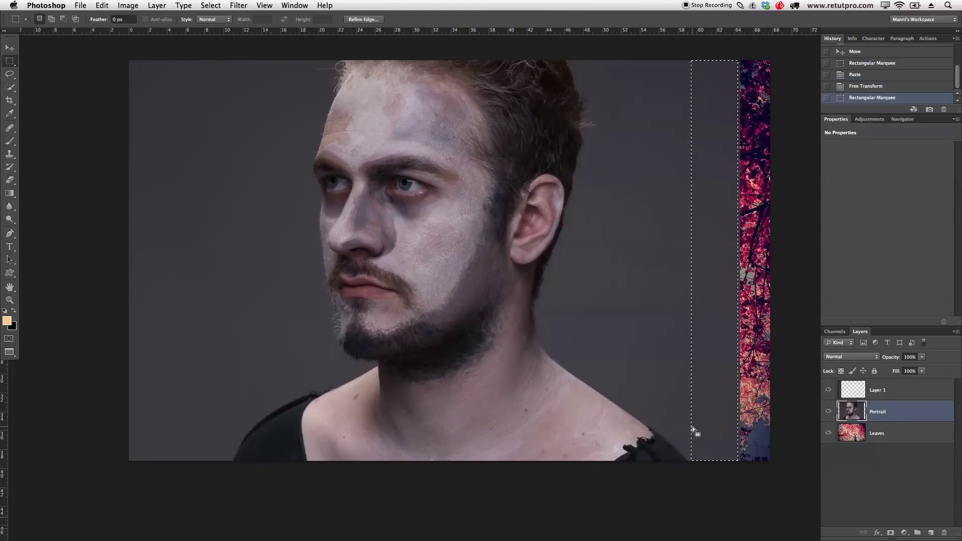
key(super+c)
key(super+v)
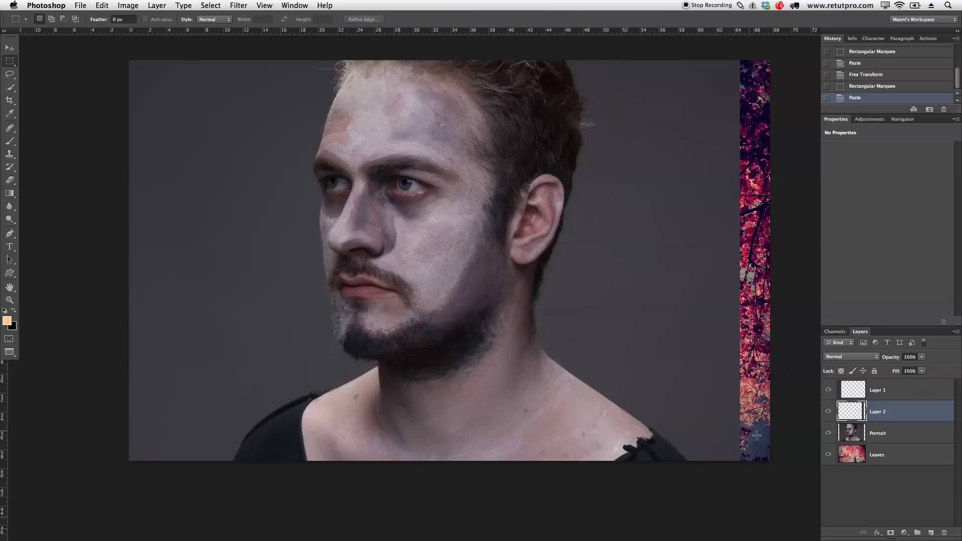
Stretch the new strip rightward to about 177% width so it covers the leaves beside the portrait's right edge.
key(super+t)
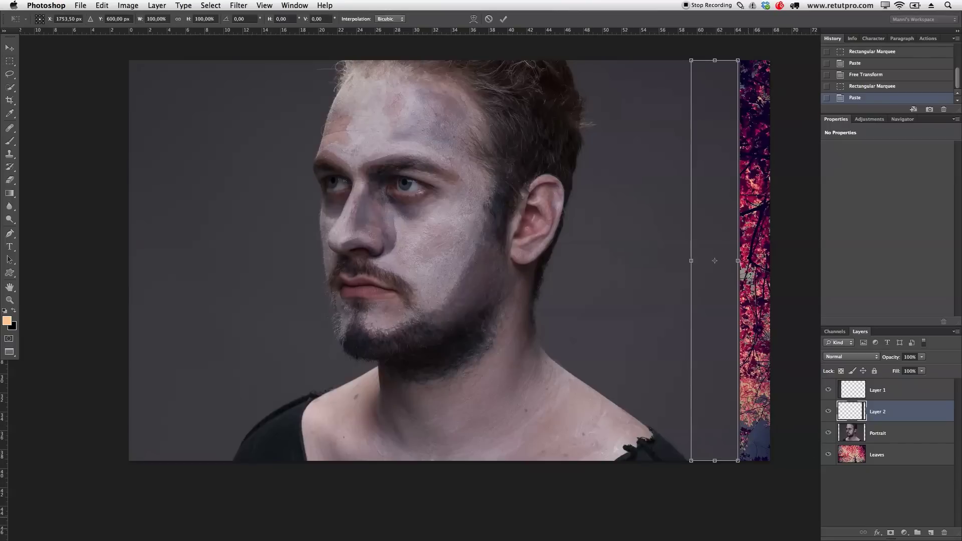
drag(738, 261, 774, 260)
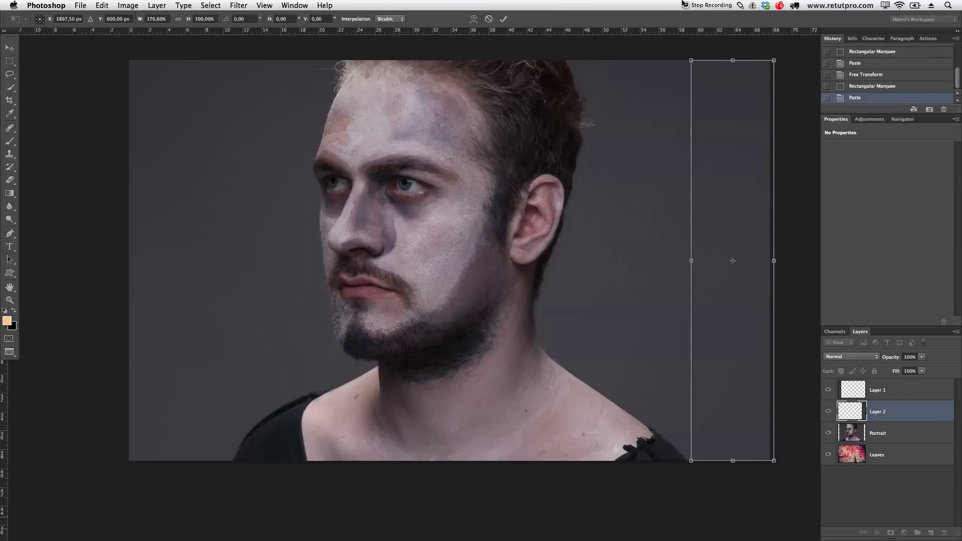
click(504, 19)
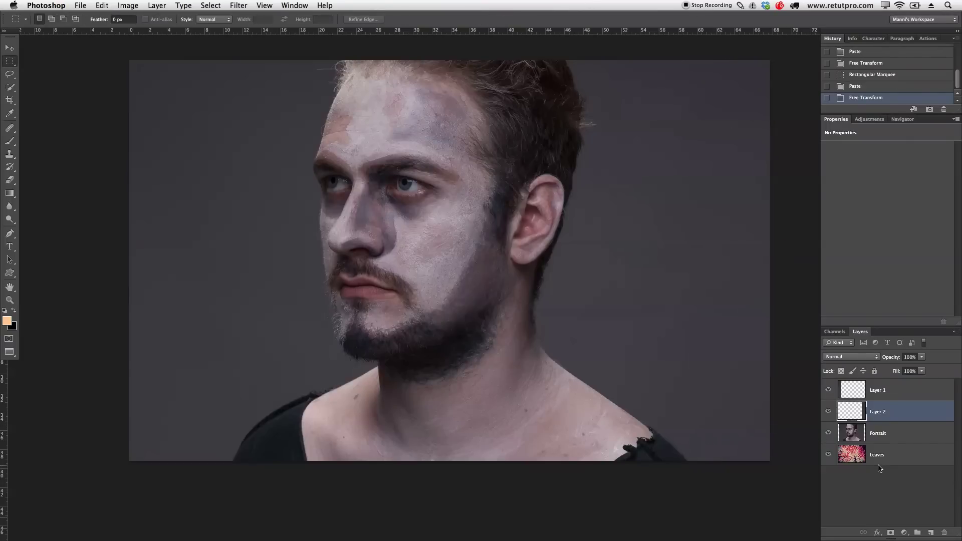
Merge both strip layers with the Portrait layer and name the merged layer Portrait.
click(883, 435)
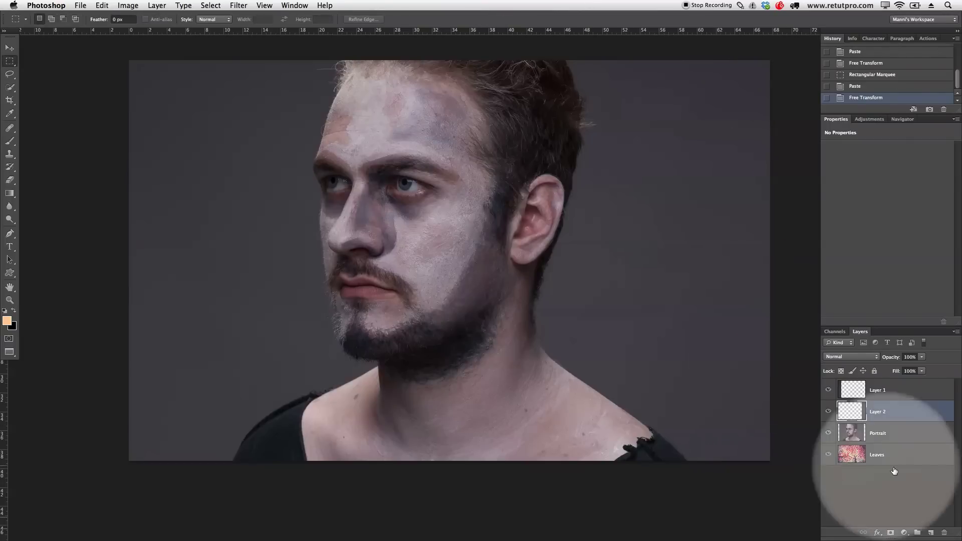
shift+click(895, 393)
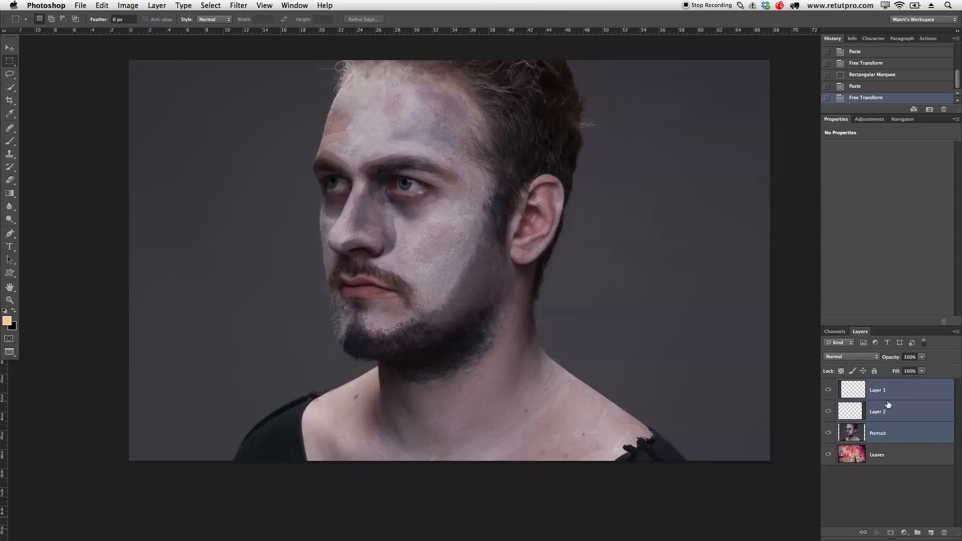
right_click(887, 394)
click(816, 432)
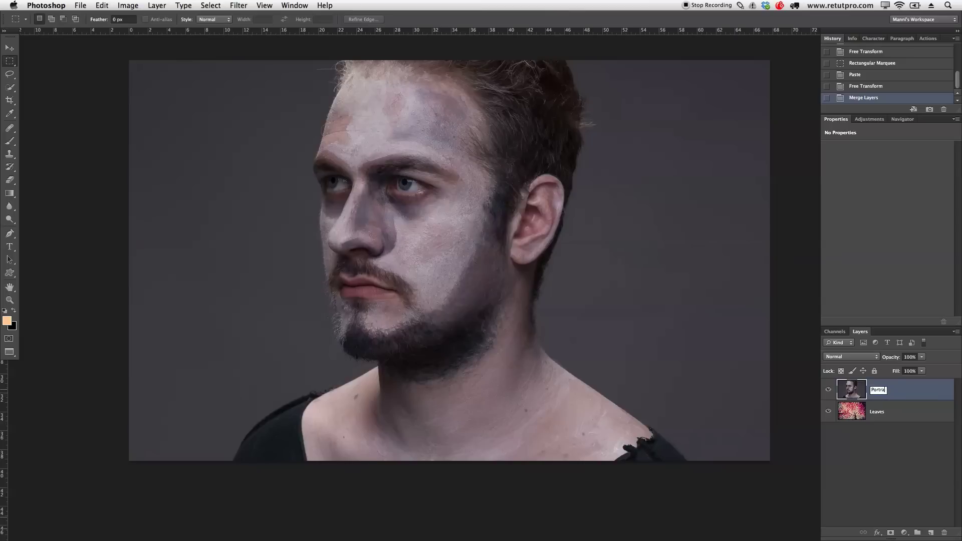
key(Return)
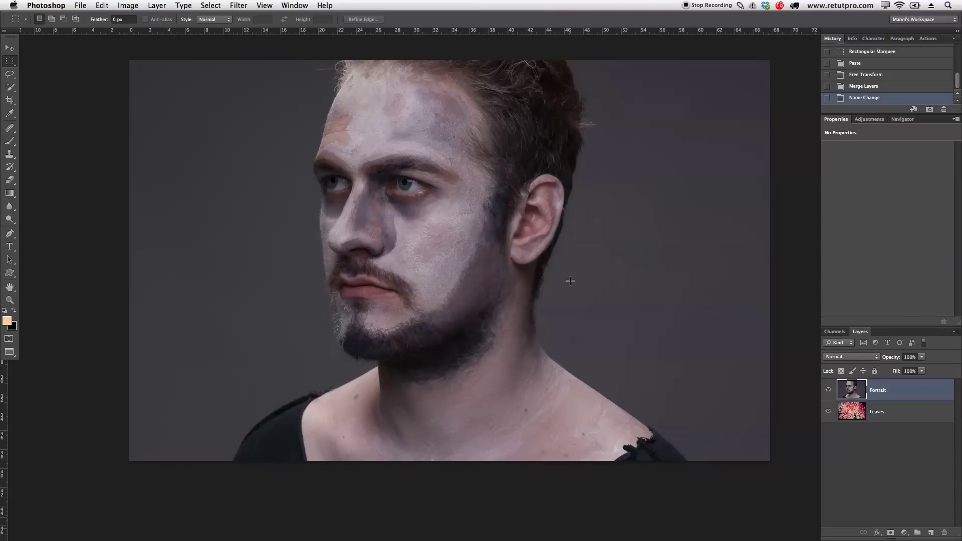
Select the man's head, neck, beard and both shoulders on the Portrait layer with the Quick Selection tool.
scroll(566, 273, up, 2)
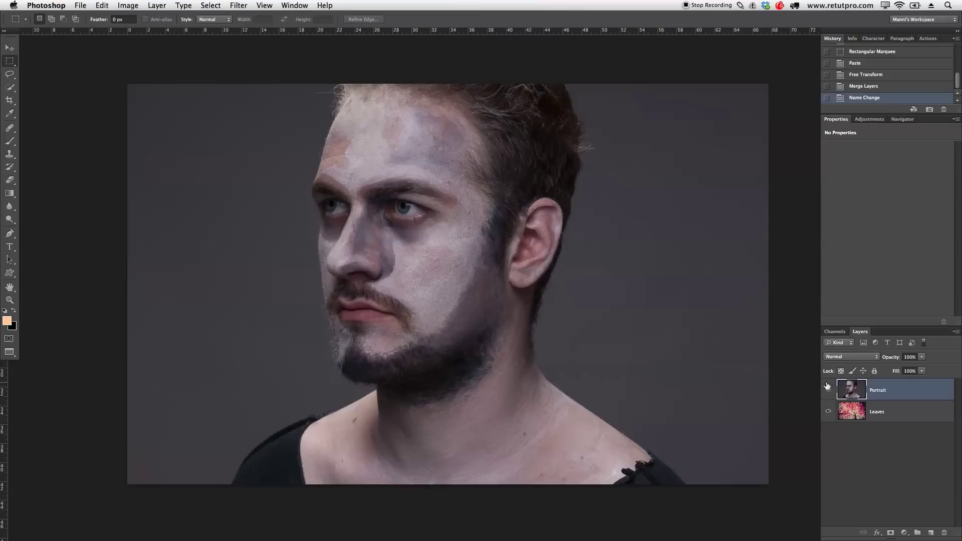
click(8, 88)
click(48, 89)
click(16, 91)
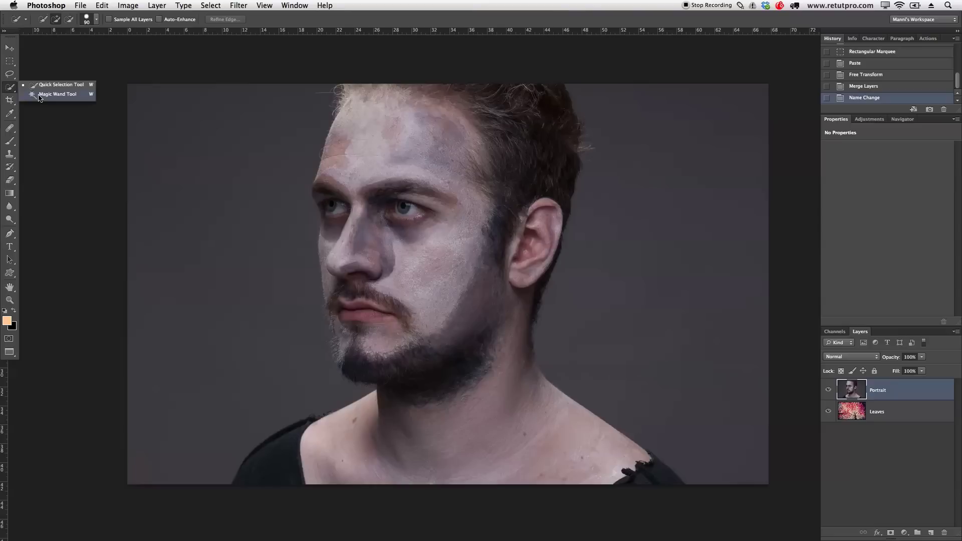
click(47, 88)
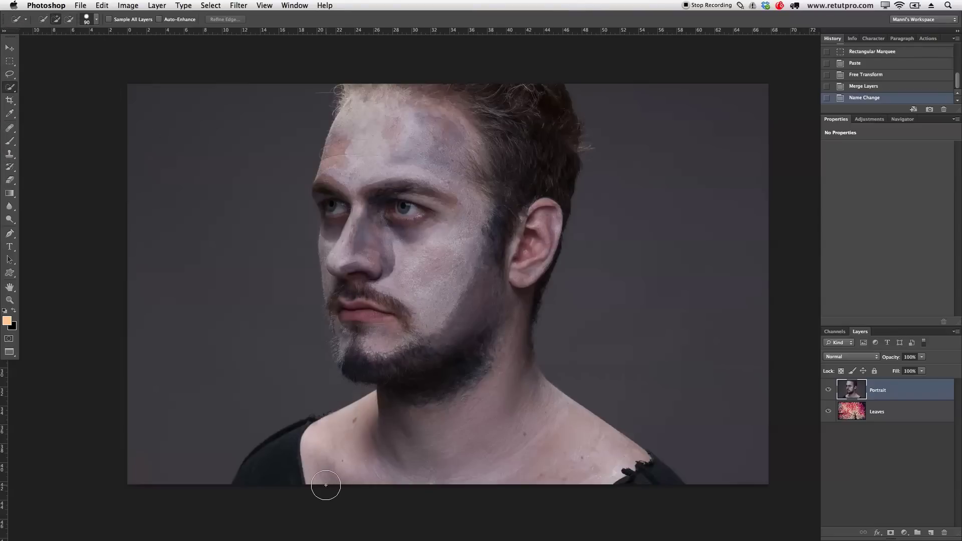
key(q)
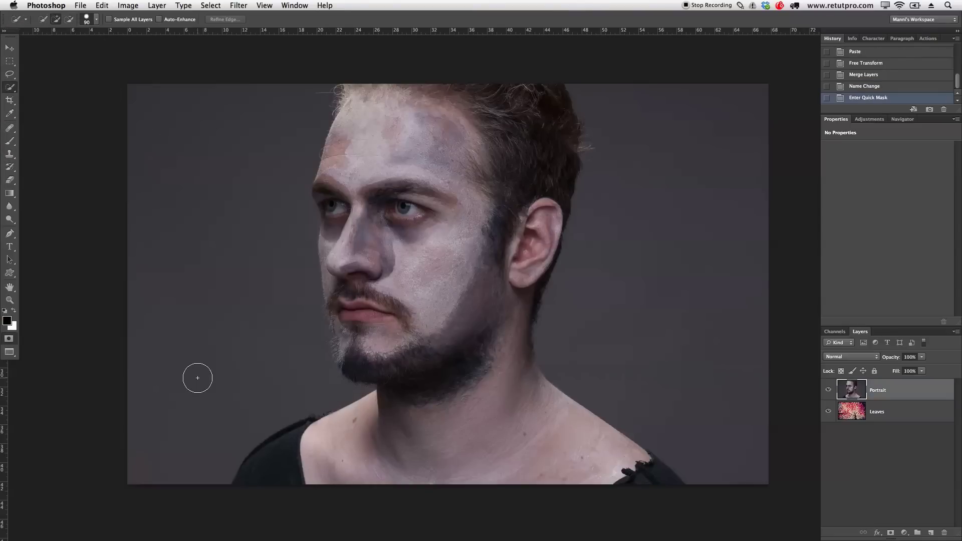
click(9, 338)
mouse_move(309, 455)
mouse_down()
mouse_move(351, 450)
mouse_move(395, 424)
mouse_move(403, 392)
mouse_move(391, 351)
mouse_move(369, 348)
mouse_move(352, 329)
mouse_move(342, 284)
mouse_move(352, 143)
mouse_move(368, 105)
mouse_move(391, 88)
mouse_move(496, 92)
mouse_move(584, 441)
mouse_up()
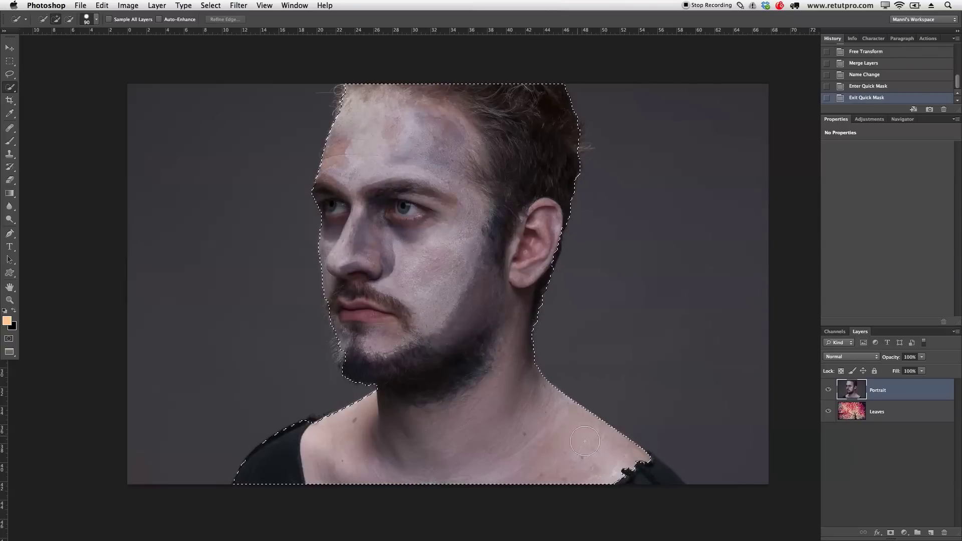
drag(654, 485, 651, 487)
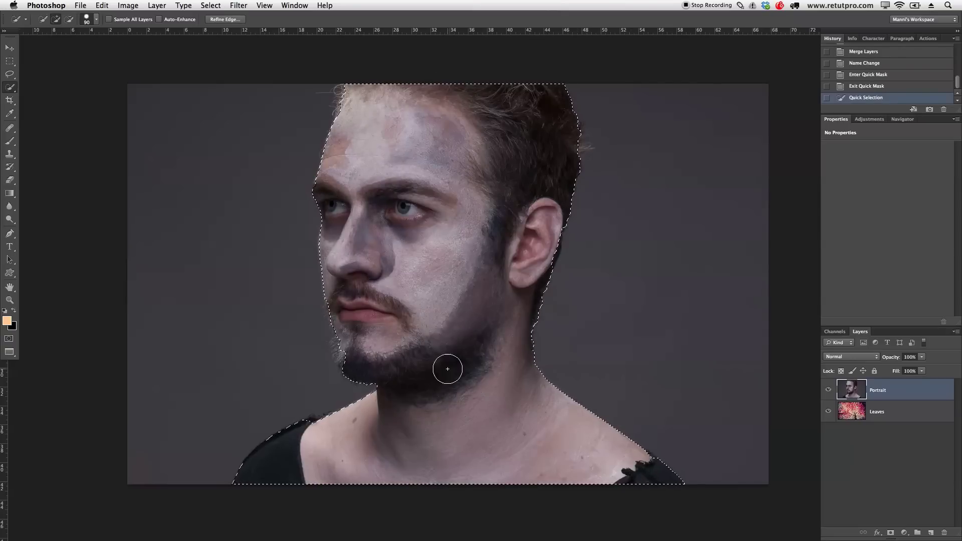
click(354, 353)
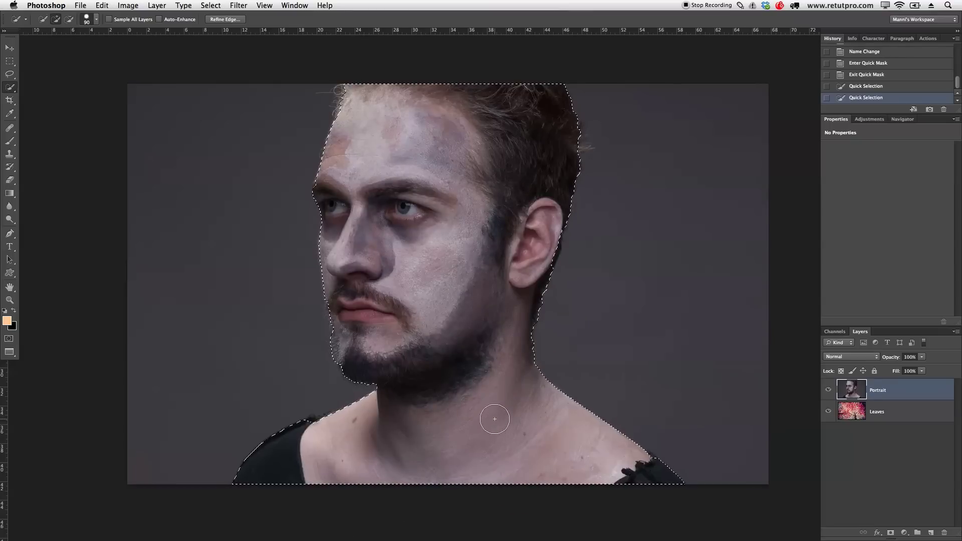
Add a layer mask to the Portrait layer from the selection of the man and open it in Refine Mask.
click(891, 533)
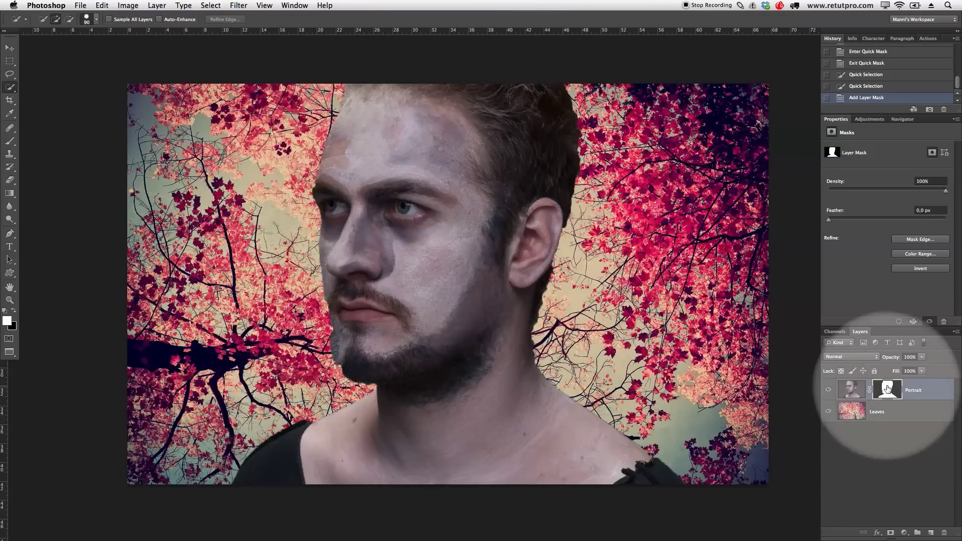
right_click(888, 390)
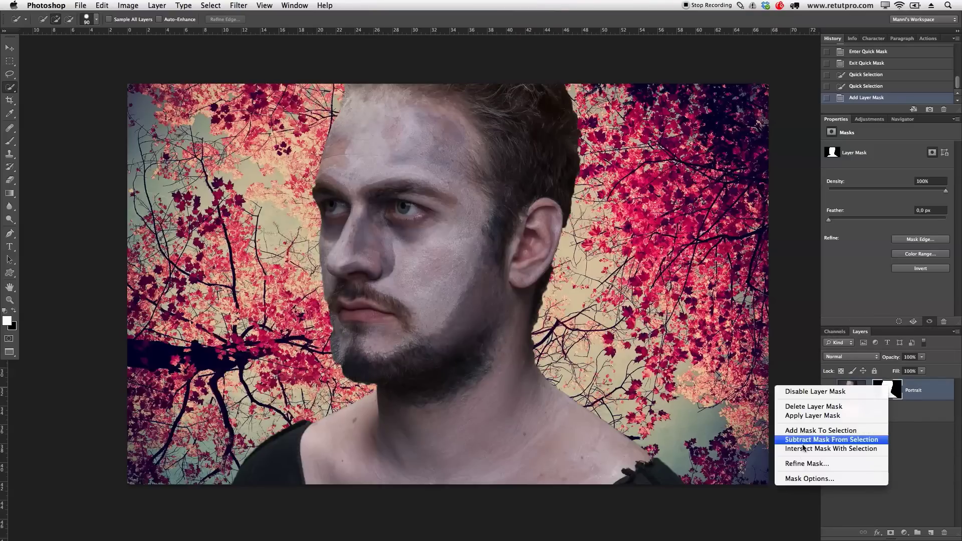
click(803, 464)
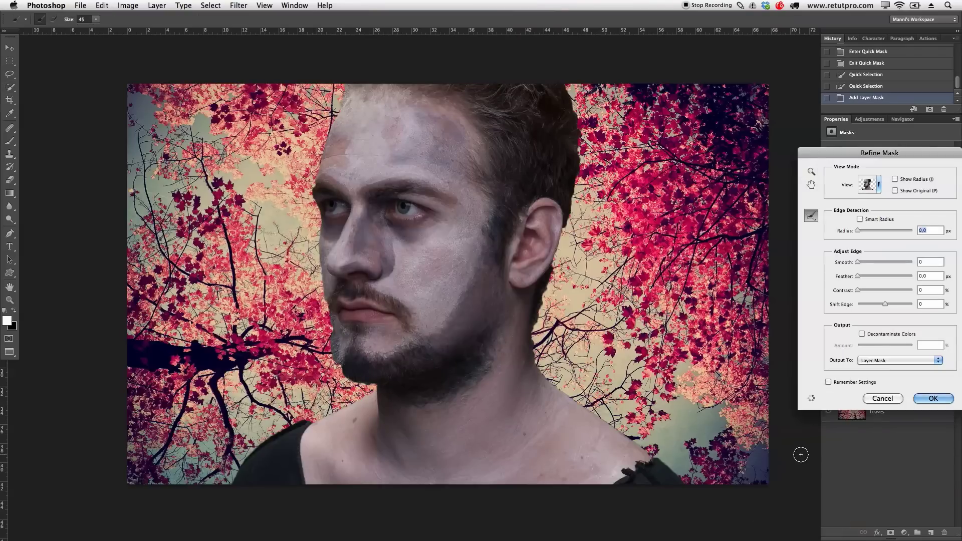
drag(866, 157, 847, 84)
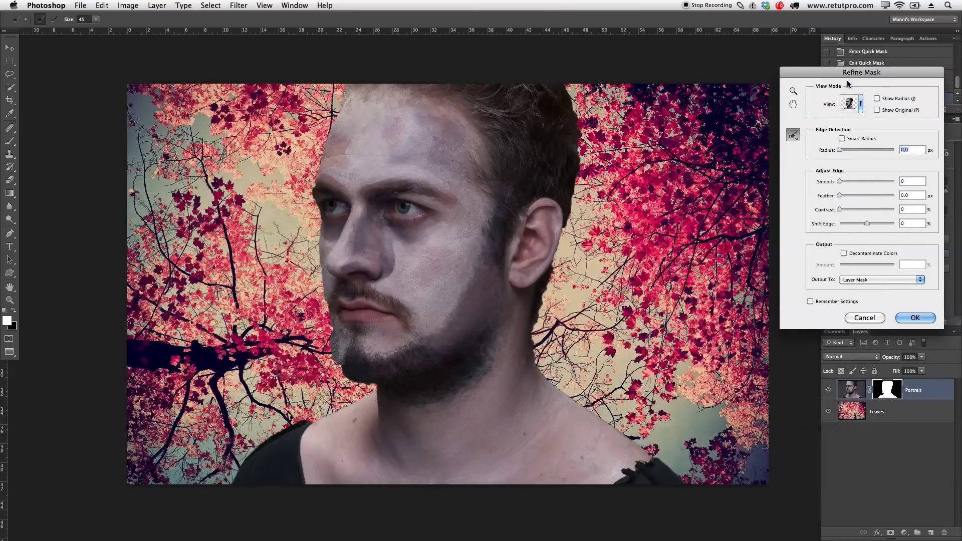
Refine the mask's edge along the man's shoulders, jaw, face, hair and neck with a size 80 refine radius brush, output to the layer mask.
drag(393, 352, 392, 345)
mouse_move(227, 485)
mouse_down()
mouse_move(281, 426)
mouse_move(345, 407)
mouse_move(377, 384)
mouse_move(331, 370)
mouse_move(307, 229)
mouse_move(309, 219)
mouse_move(313, 239)
mouse_move(304, 181)
mouse_move(350, 77)
mouse_move(332, 88)
mouse_up()
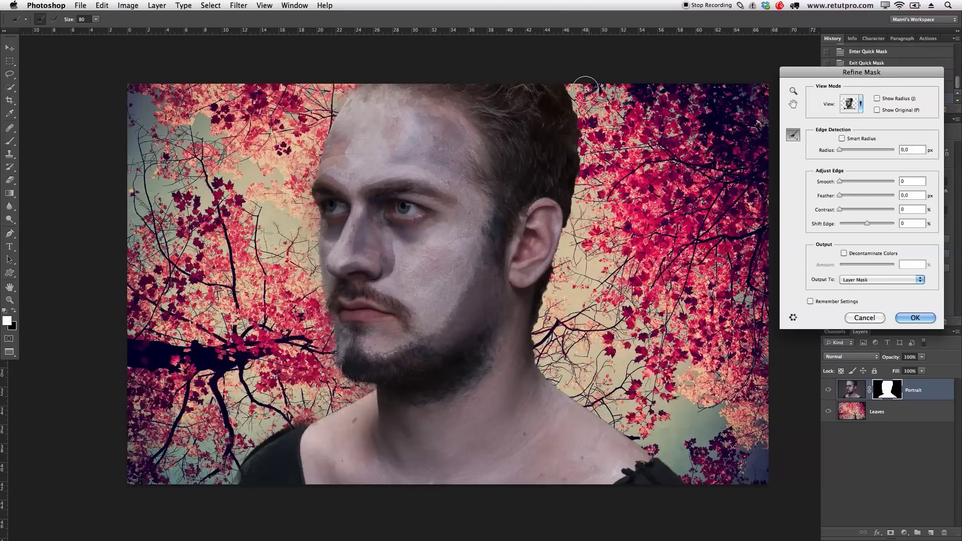
mouse_move(568, 84)
mouse_down()
mouse_move(587, 160)
mouse_move(583, 152)
mouse_move(573, 227)
mouse_move(546, 290)
mouse_move(543, 359)
mouse_move(613, 415)
mouse_up()
drag(551, 379, 707, 497)
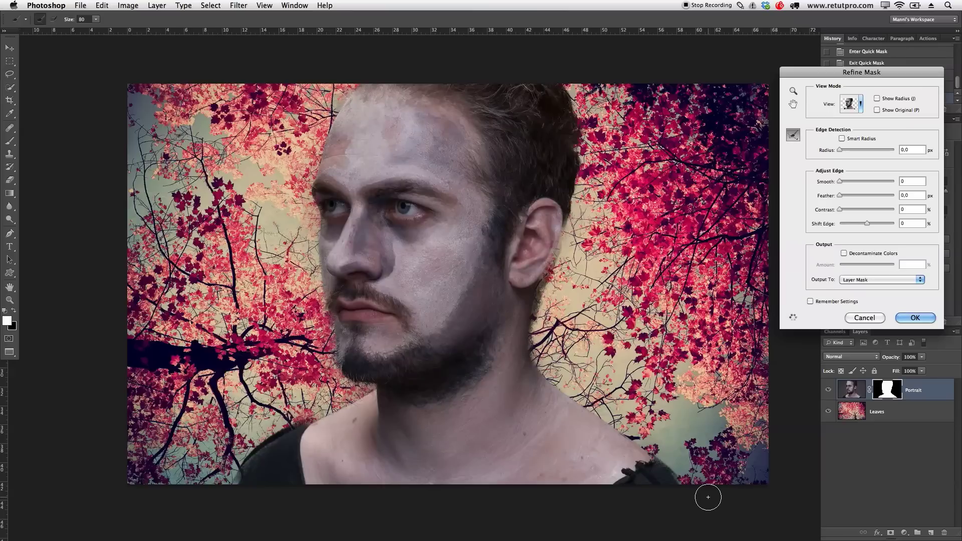
click(909, 317)
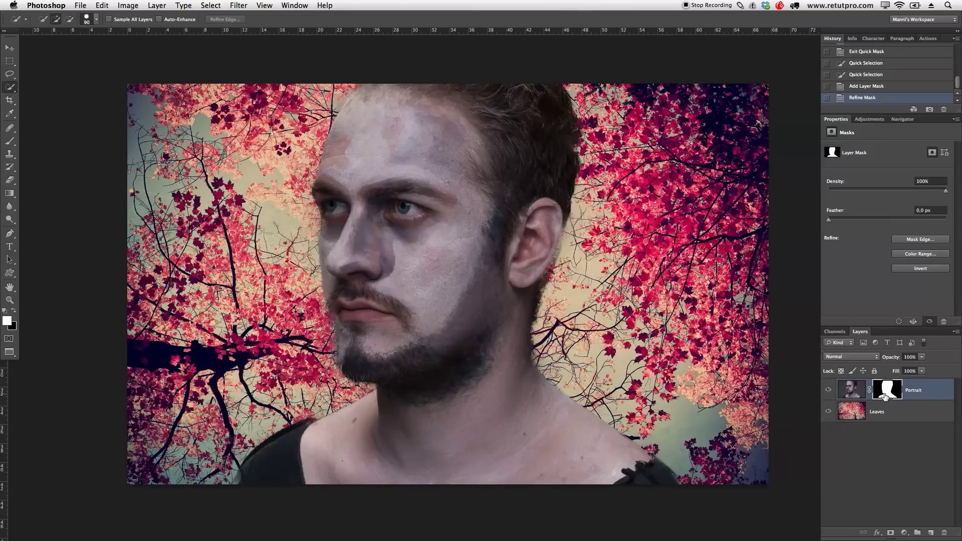
Copy the Portrait layer's mask onto the Leaves layer and delete the mask from the Portrait layer.
drag(882, 393, 886, 417)
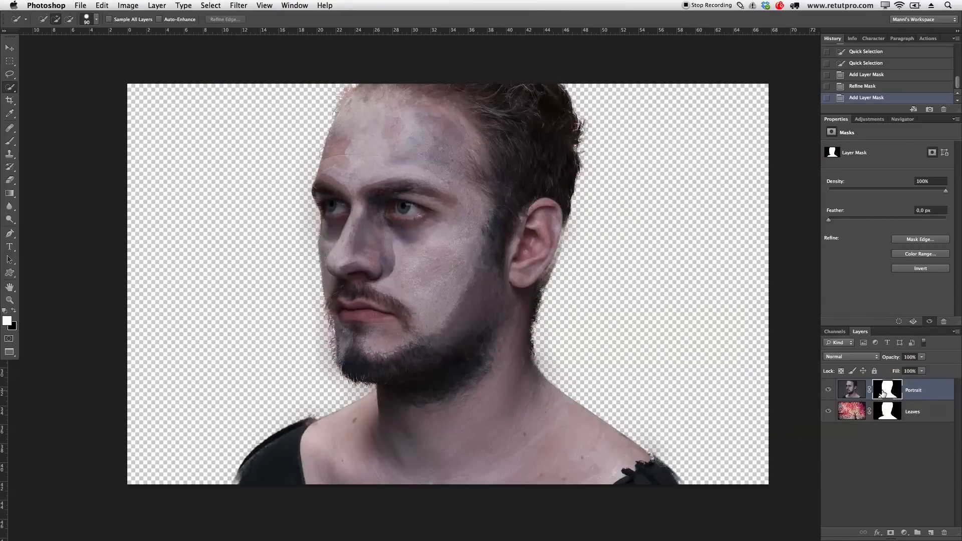
right_click(883, 393)
click(845, 410)
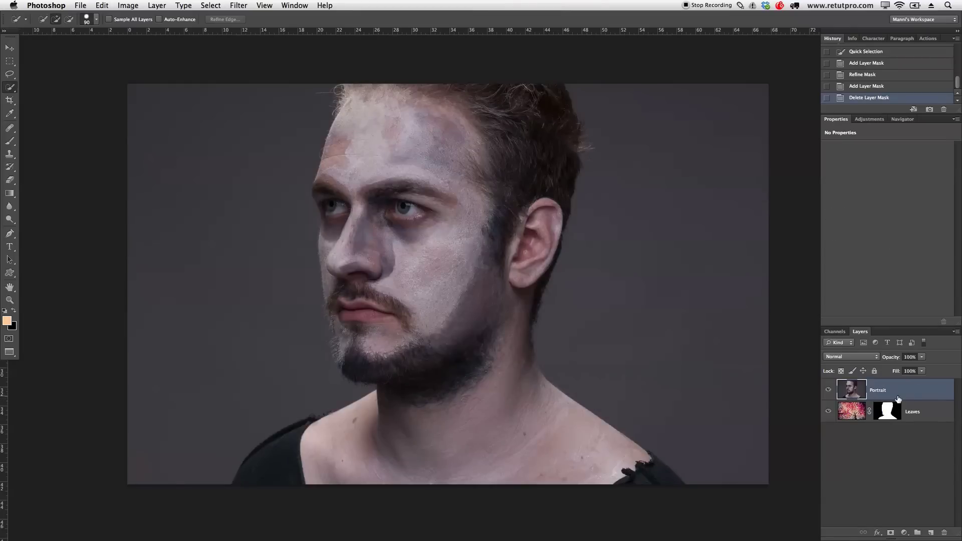
Set the Portrait layer's blending mode to Vivid Light.
click(852, 386)
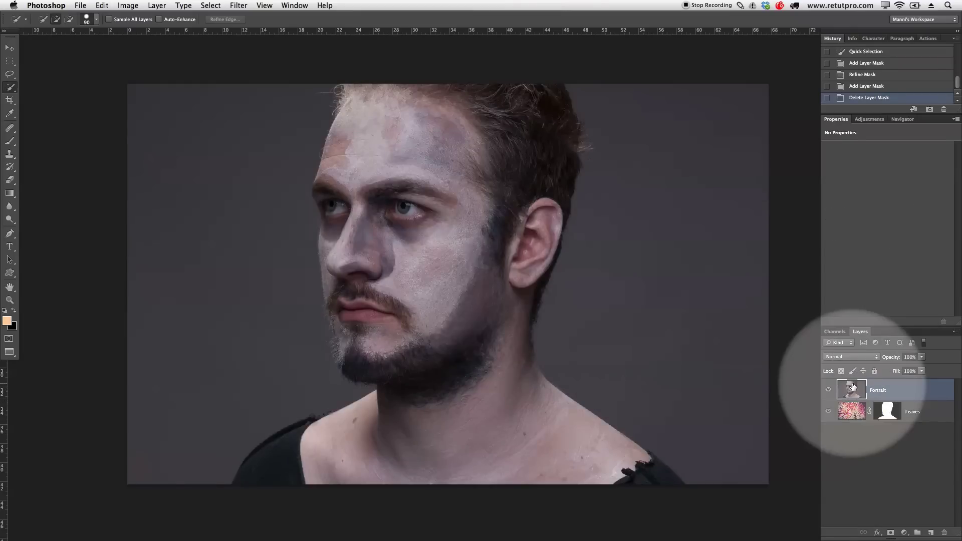
click(852, 356)
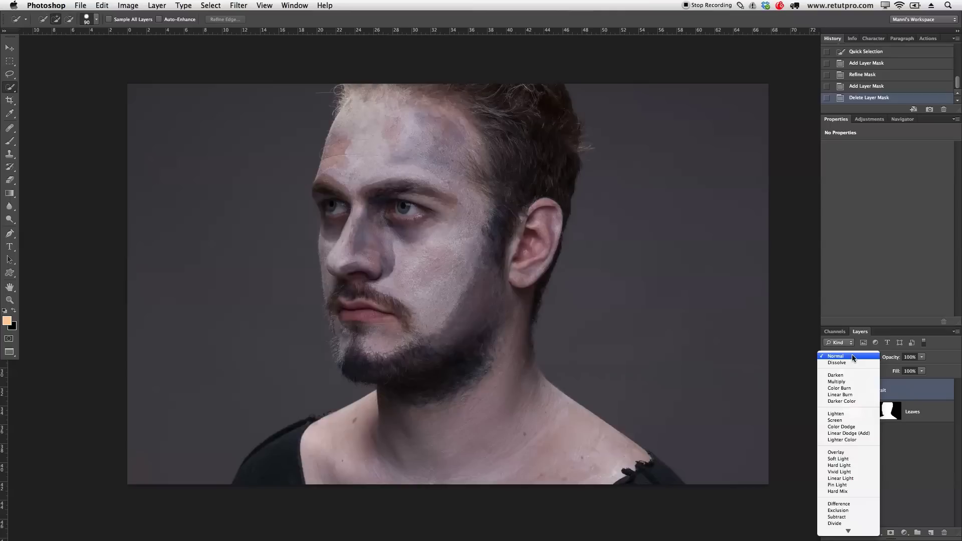
drag(845, 383, 840, 470)
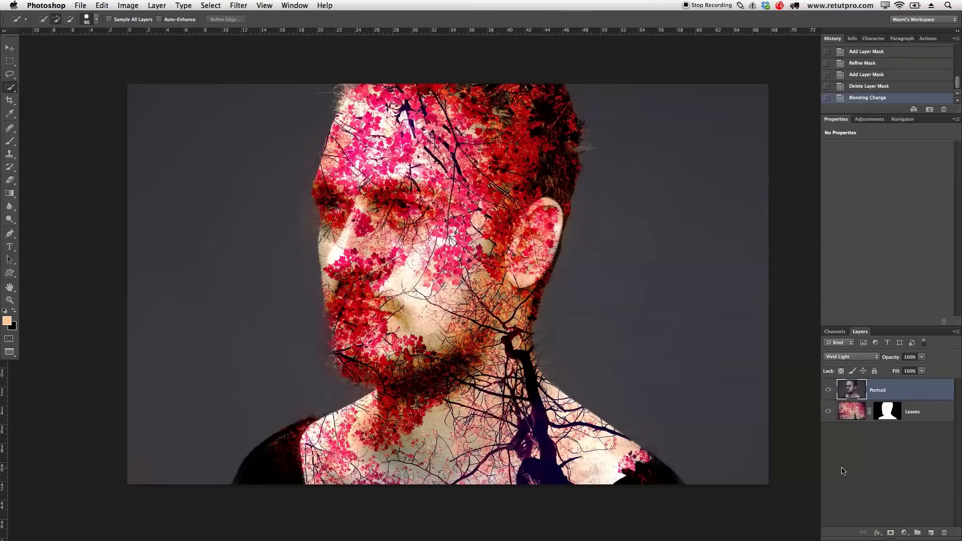
Invert the colours of the Leaves layer's image, leaving its mask untouched.
click(891, 416)
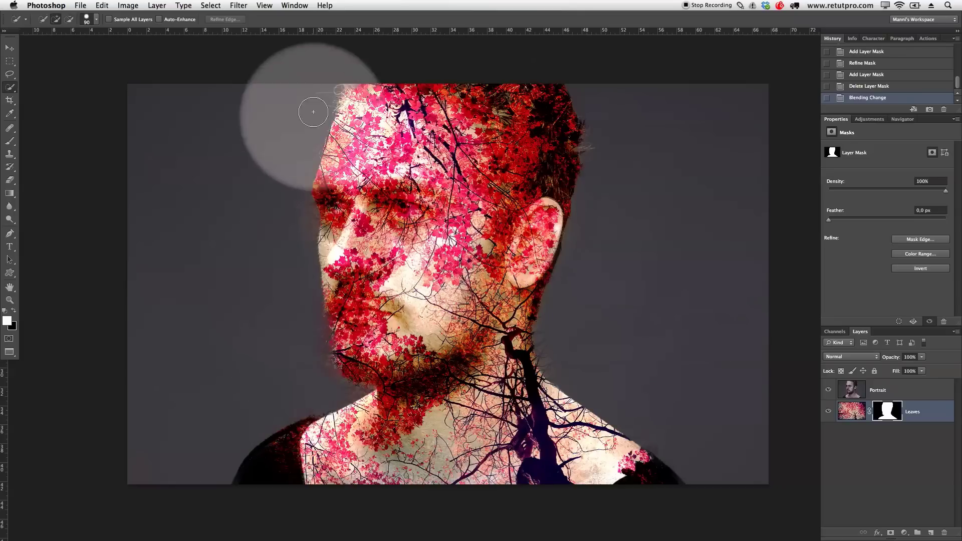
click(853, 413)
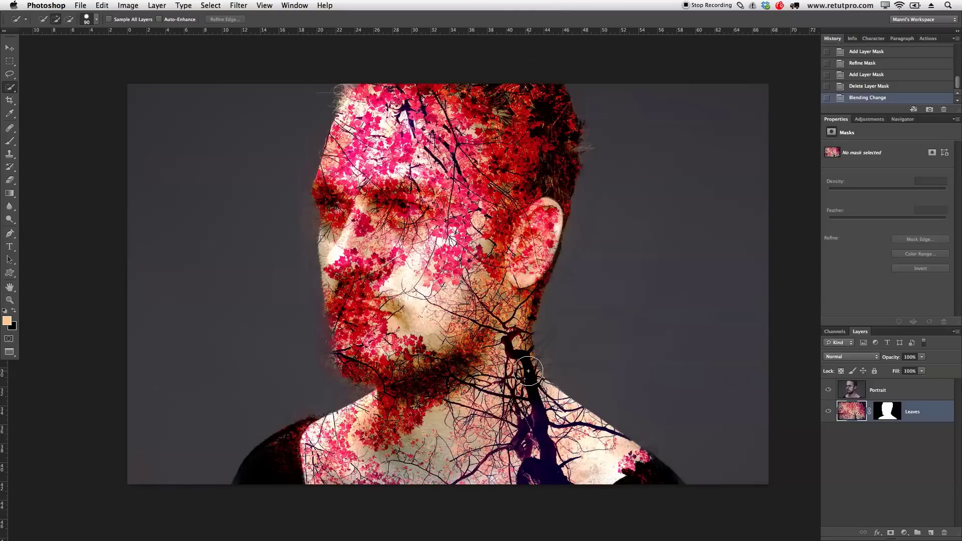
key(super+i)
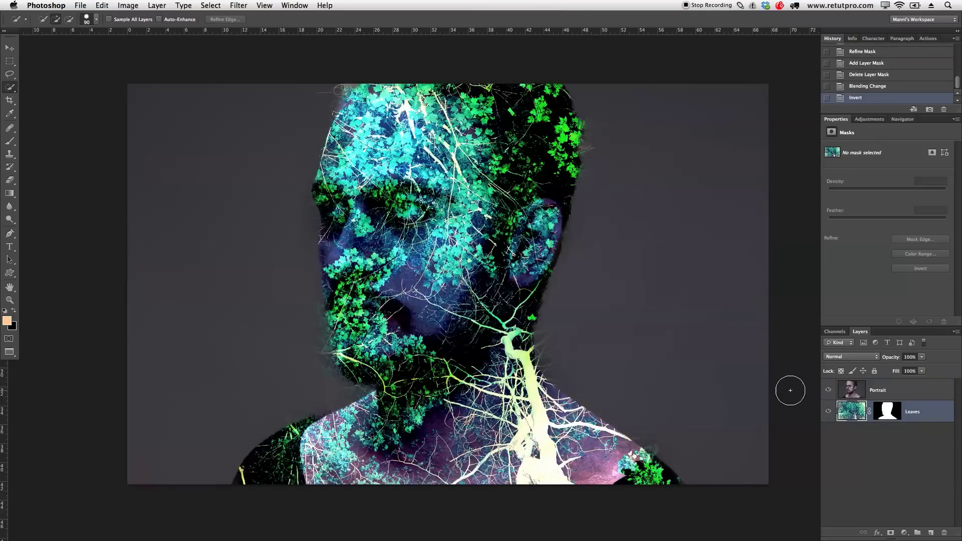
Unlink the Leaves layer's image from its mask and reposition the leaves inside the man's silhouette.
click(851, 416)
click(869, 413)
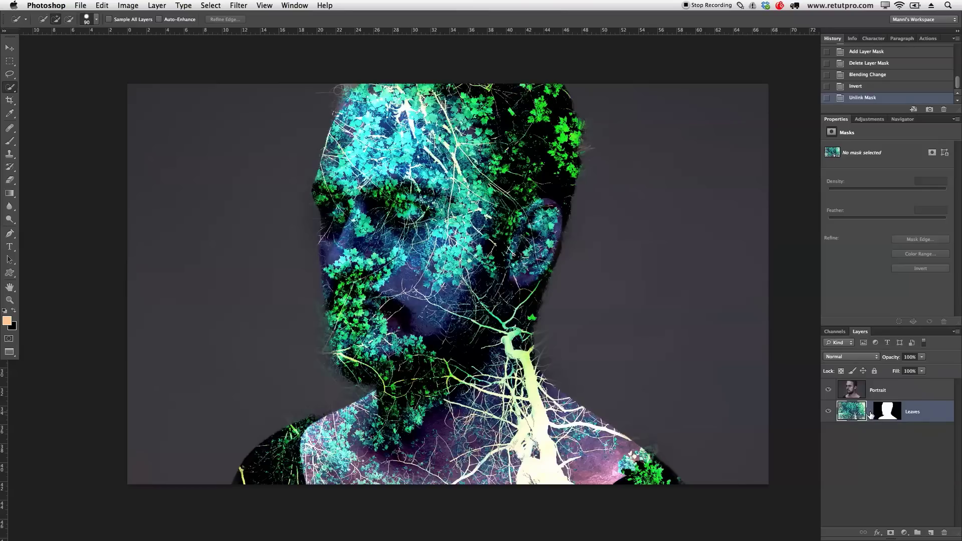
mouse_move(870, 414)
mouse_down()
mouse_move(892, 401)
mouse_move(721, 378)
mouse_up()
click(14, 52)
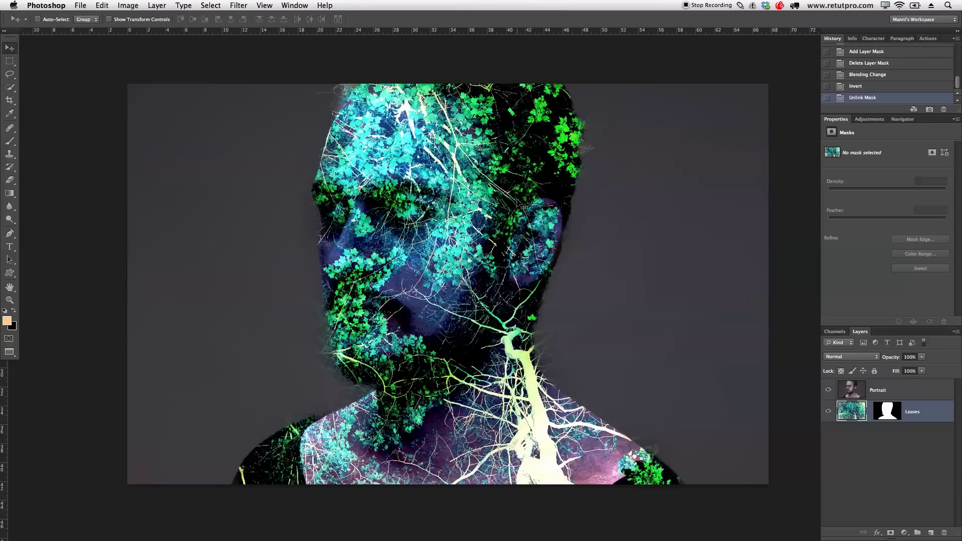
mouse_move(547, 230)
mouse_down()
mouse_move(557, 250)
mouse_move(509, 243)
mouse_move(468, 183)
mouse_move(540, 230)
mouse_up()
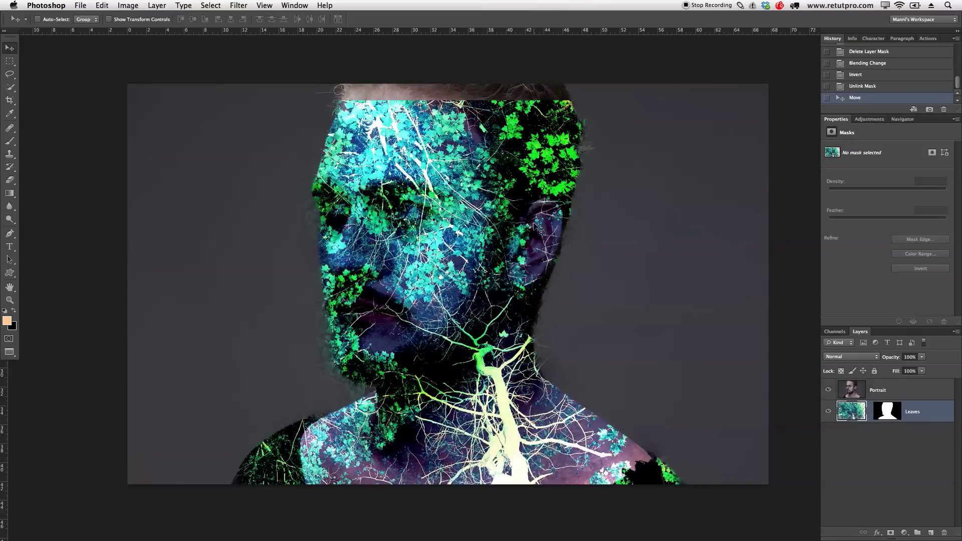
drag(488, 271, 520, 234)
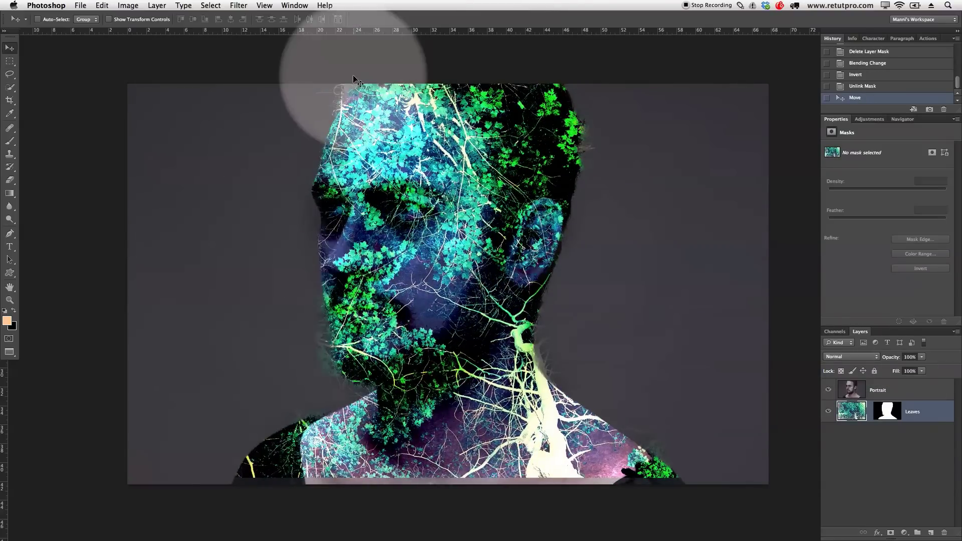
mouse_move(498, 308)
mouse_down()
mouse_move(480, 299)
mouse_move(486, 315)
mouse_up()
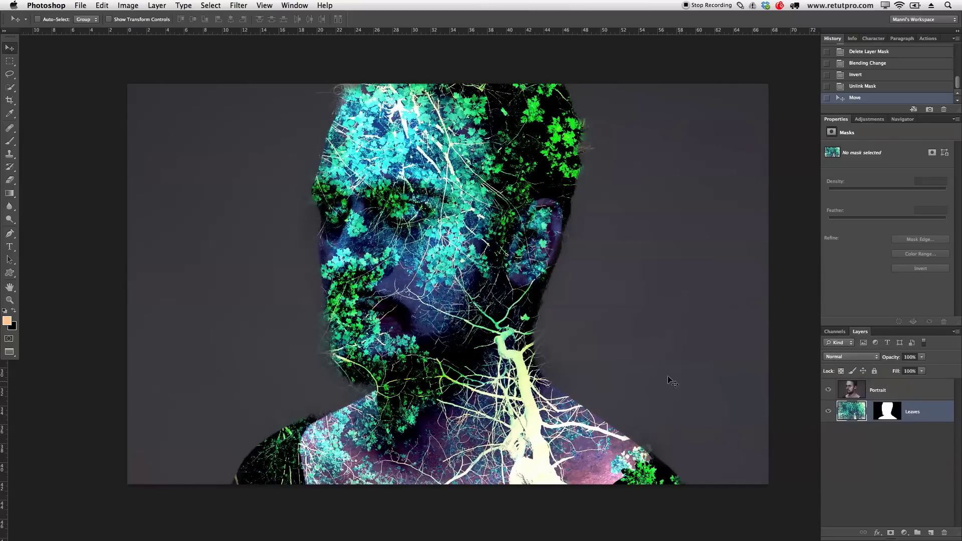
drag(570, 347, 586, 345)
Free-transform the leaves image, rotating it to about 102° and moving it over the man's head and shoulders.
key(x)
key(z)
alt+click(531, 321)
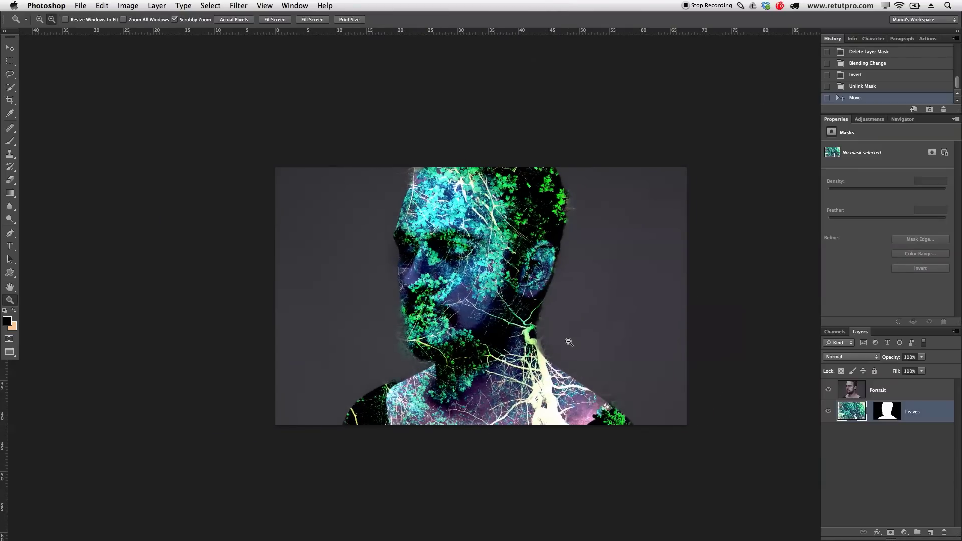
key(ctrl+t)
drag(653, 111, 651, 429)
drag(542, 335, 516, 341)
drag(628, 214, 691, 215)
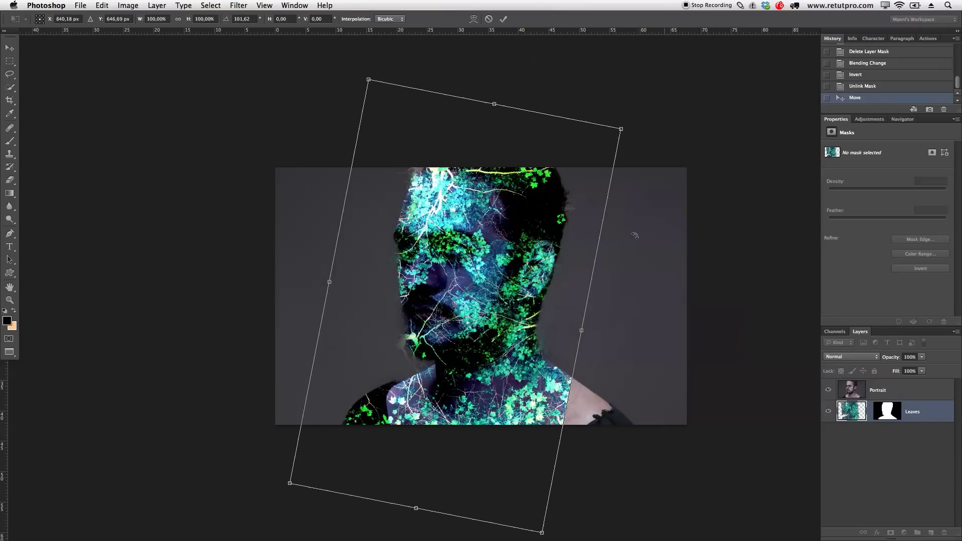
drag(507, 267, 527, 303)
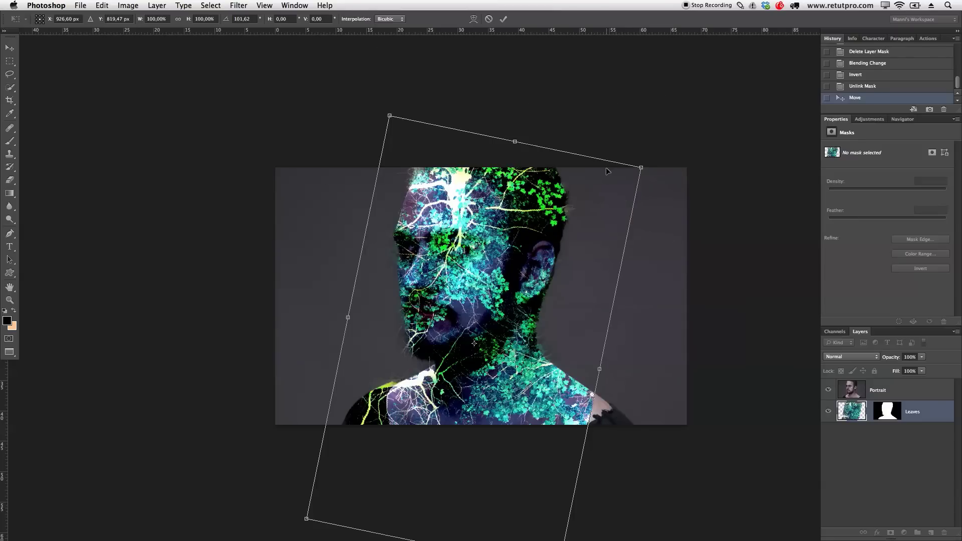
Enlarge the leaves image to about 197%, rotate it to about 126°, position it over the man and apply the transform.
drag(641, 168, 760, 82)
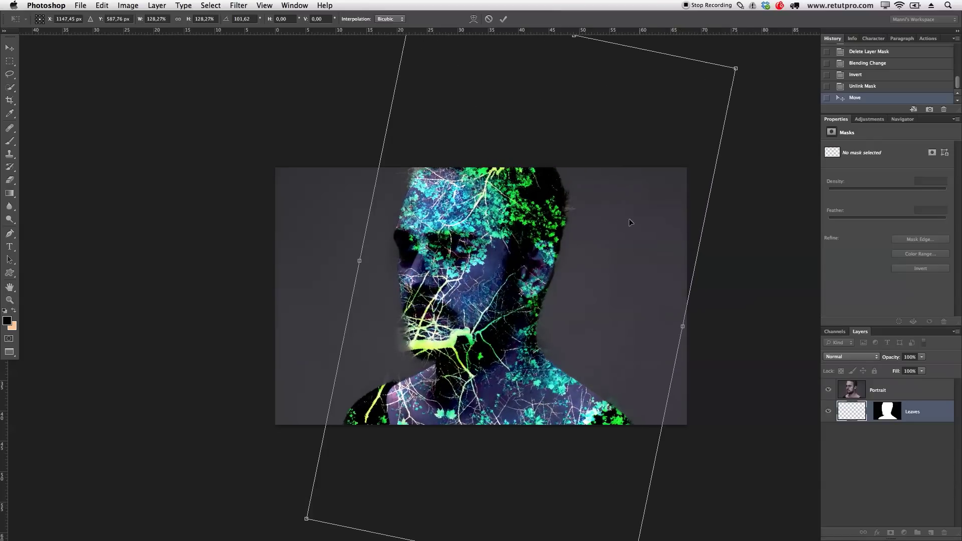
drag(590, 270, 504, 311)
drag(700, 205, 692, 247)
drag(545, 277, 633, 297)
drag(669, 93, 708, 125)
drag(496, 277, 476, 258)
drag(706, 119, 725, 152)
drag(618, 334, 616, 364)
drag(513, 55, 524, 130)
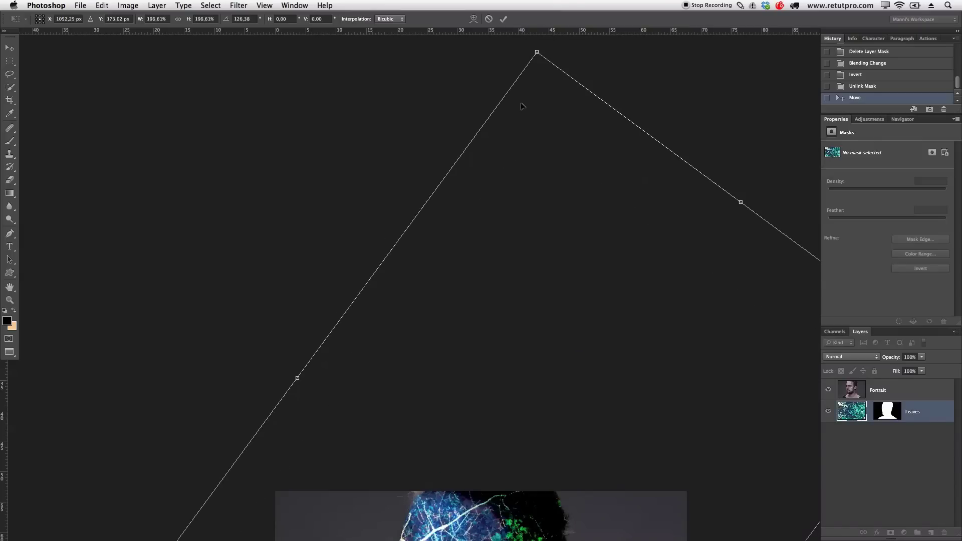
click(503, 19)
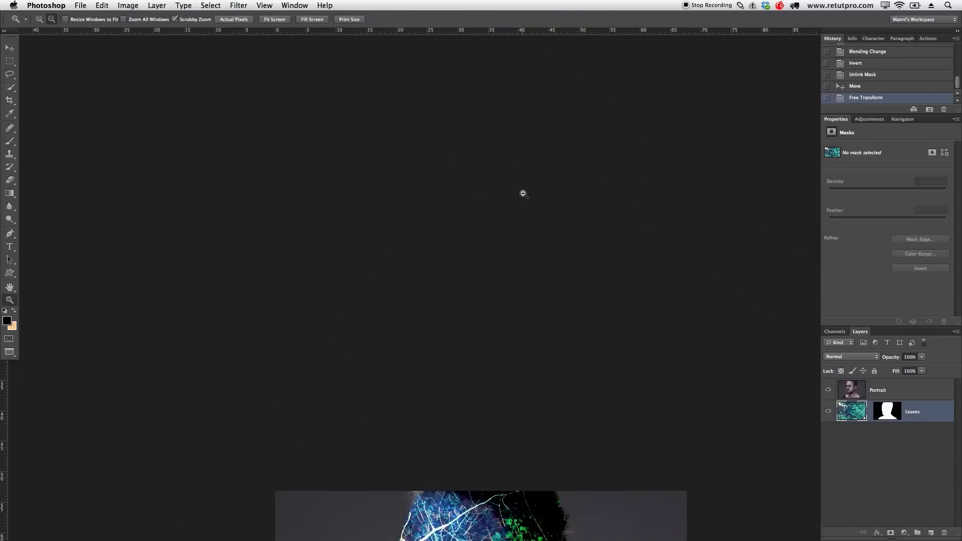
Move the transformed leaves image within its mask so the dense foliage covers the man's face and chest.
drag(563, 375, 519, 55)
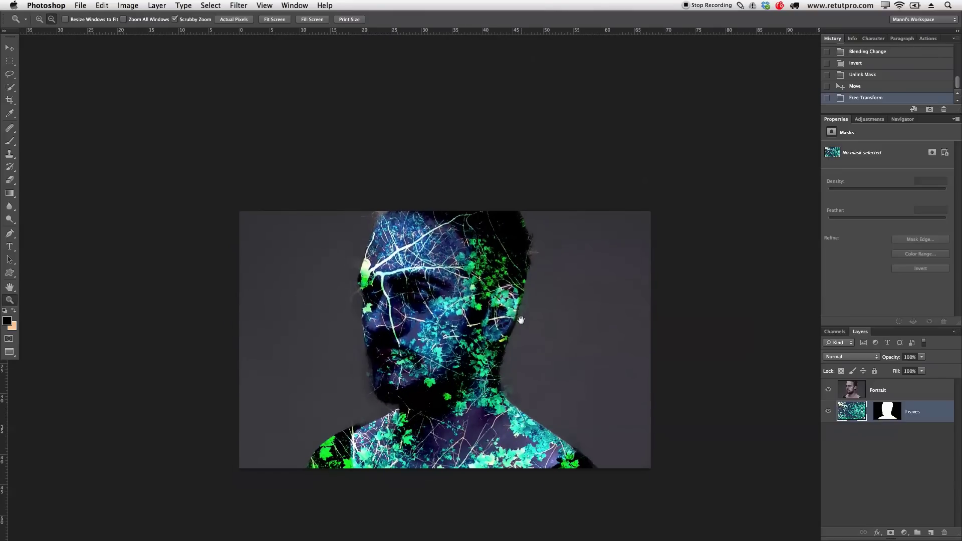
key(v)
drag(460, 361, 421, 336)
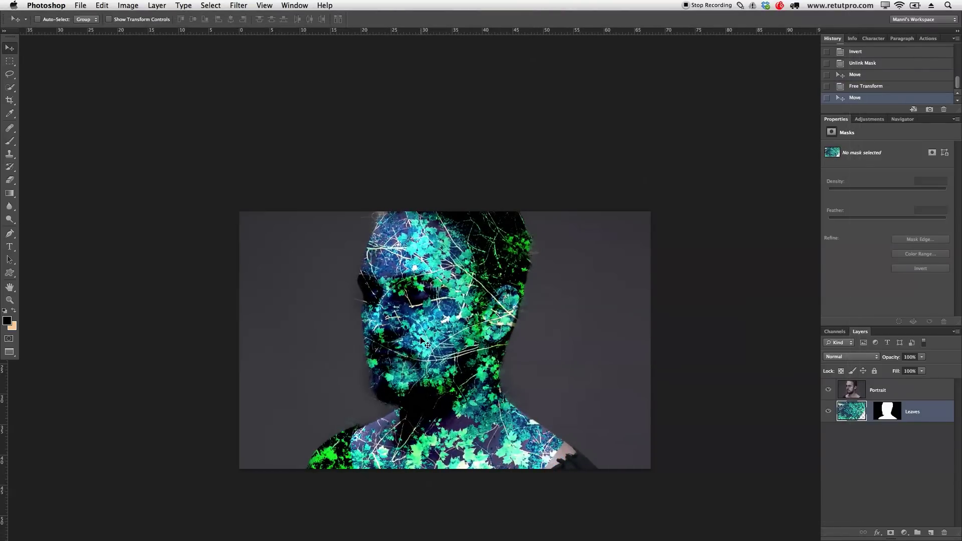
drag(442, 317, 447, 323)
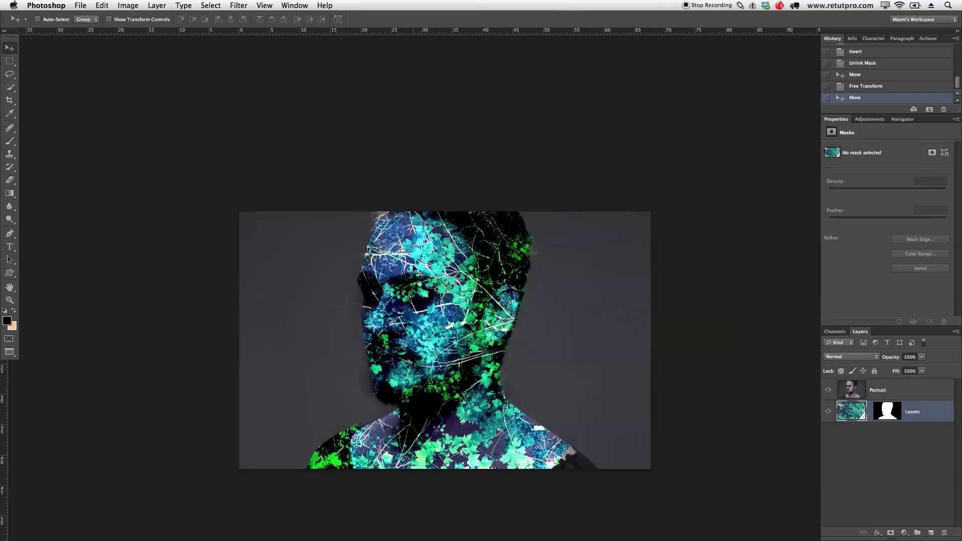
Fill the uncovered areas at the right-hand shoulder and the top of the forehead on the Leaves layer with the Clone Stamp.
key(s)
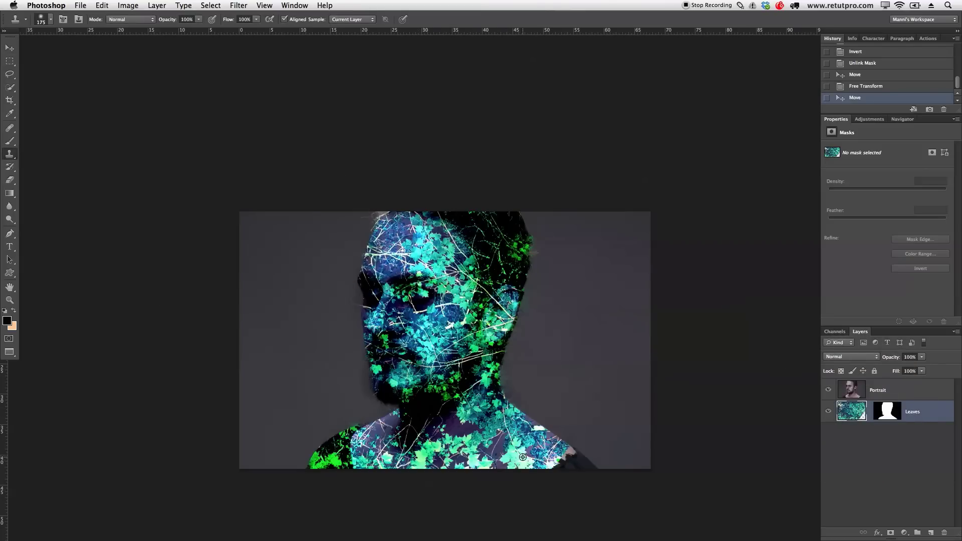
drag(549, 461, 570, 458)
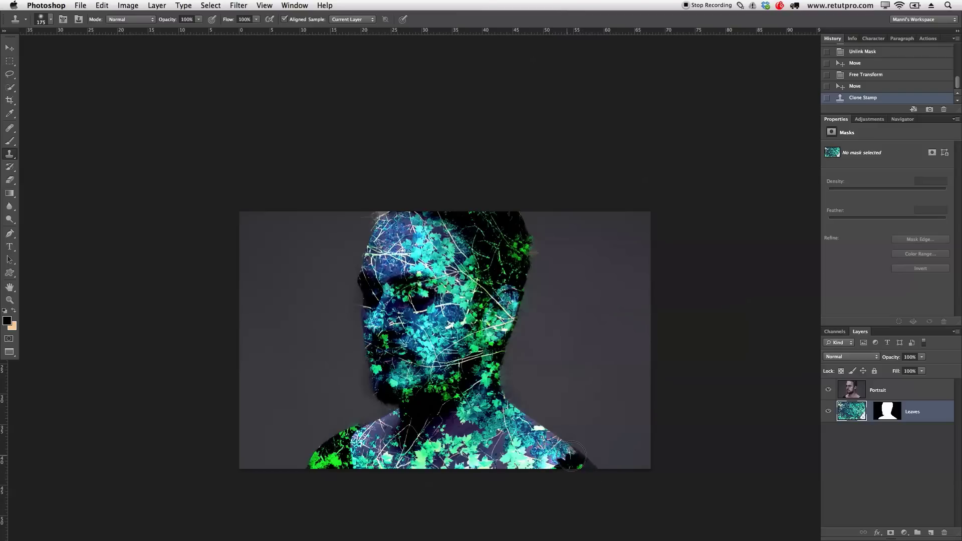
click(594, 473)
drag(587, 467, 591, 468)
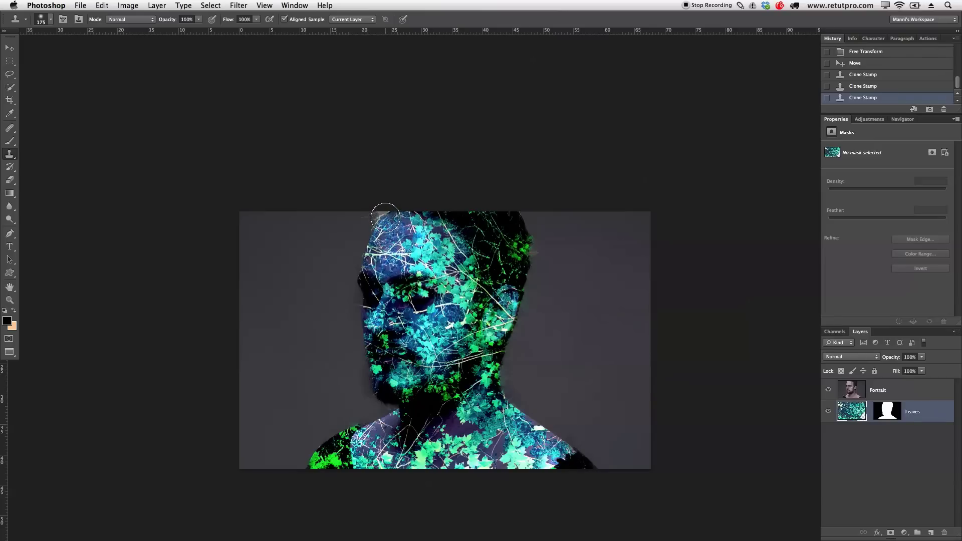
drag(380, 214, 403, 223)
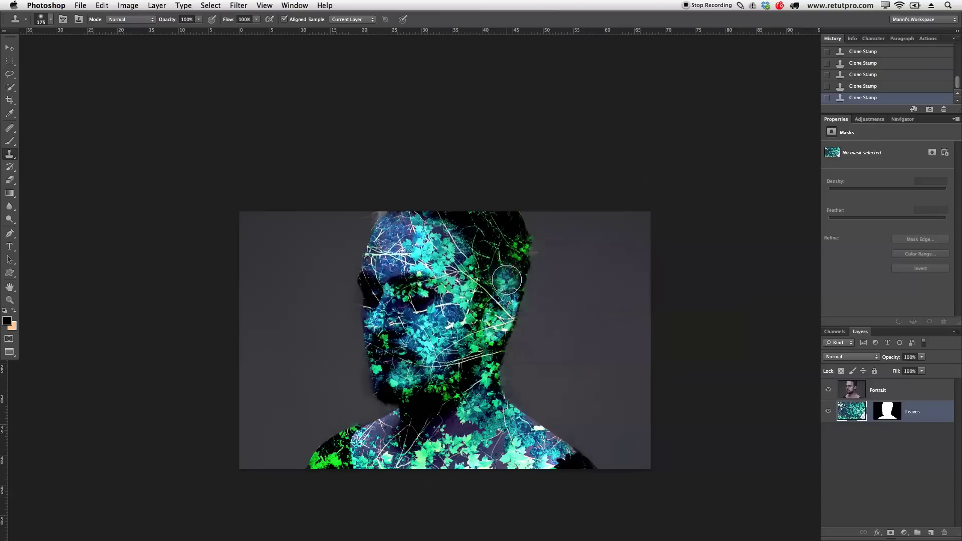
Select the Leaves layer's mask and link it to the layer's image again.
click(904, 416)
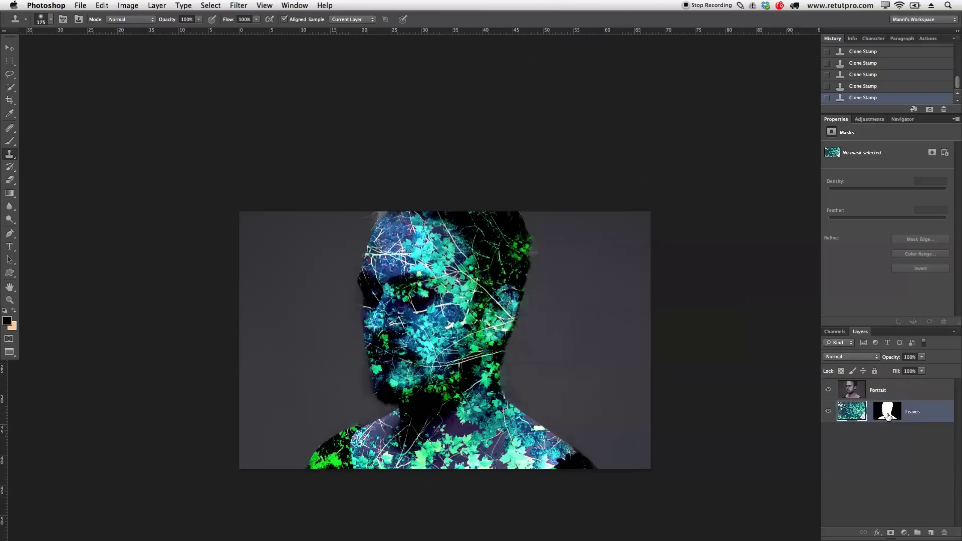
click(887, 415)
click(870, 414)
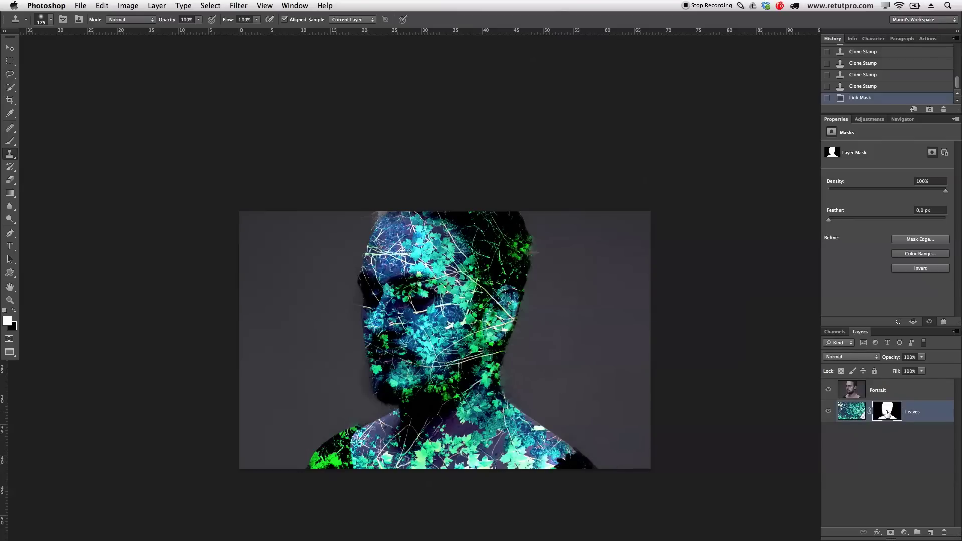
Paint a white test patch on the Leaves mask beside the ear with a 30 px brush.
key(z)
drag(538, 356, 509, 333)
key(b)
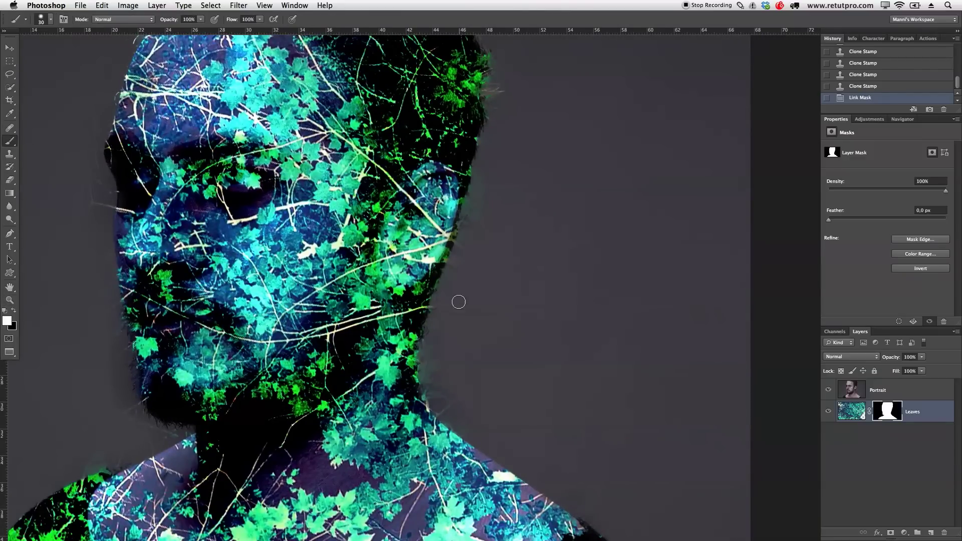
key(ctrl+minus)
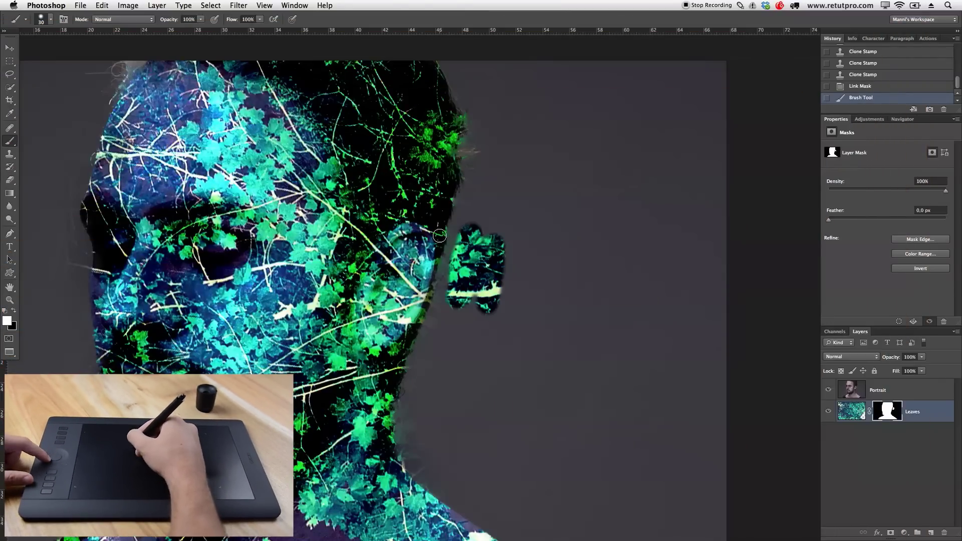
click(52, 19)
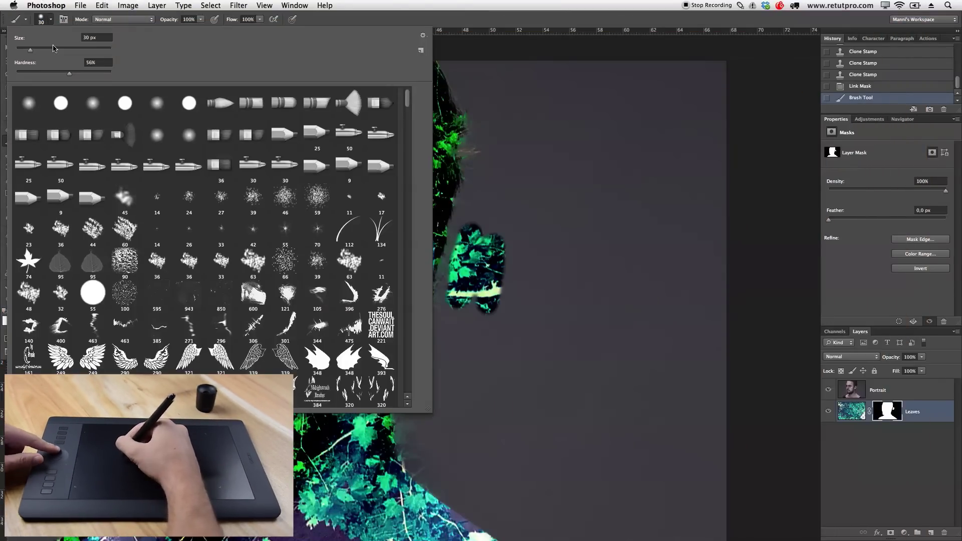
click(533, 189)
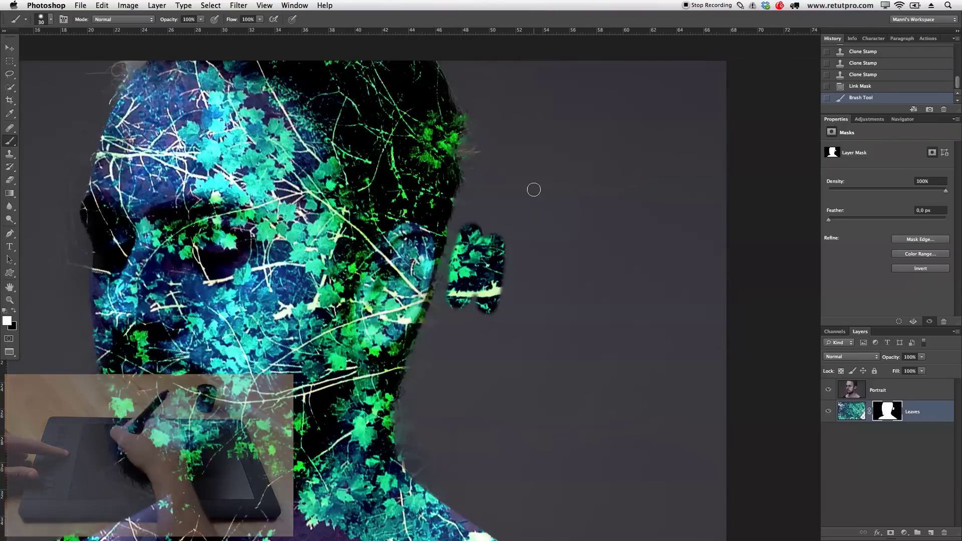
Paint black on the Leaves mask to remove the stray patch beside the ear and clean the edge down to the neck.
mouse_move(490, 333)
mouse_down()
mouse_move(526, 337)
mouse_move(496, 349)
mouse_move(525, 348)
mouse_move(521, 260)
mouse_move(515, 422)
mouse_move(522, 264)
mouse_move(518, 405)
mouse_move(516, 292)
mouse_move(517, 331)
mouse_up()
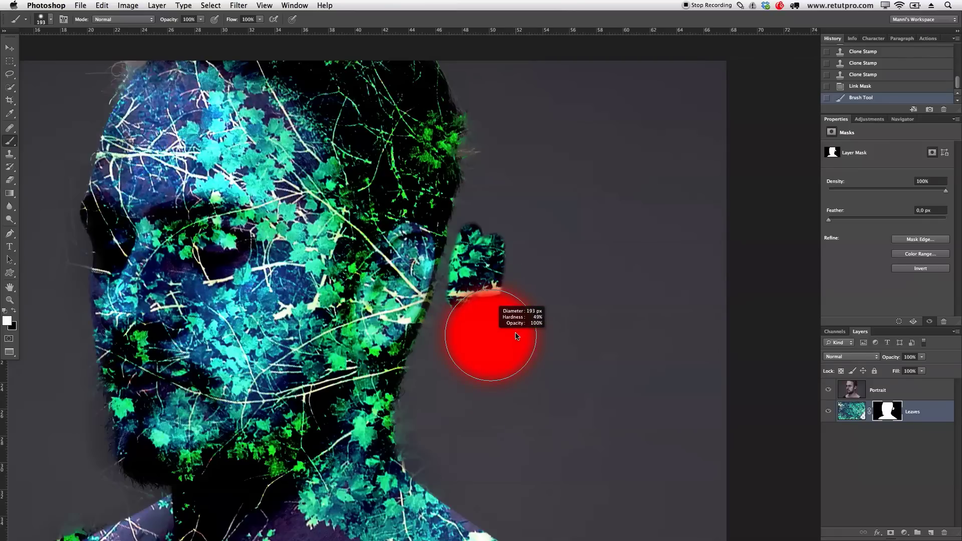
drag(515, 338, 516, 333)
key(x)
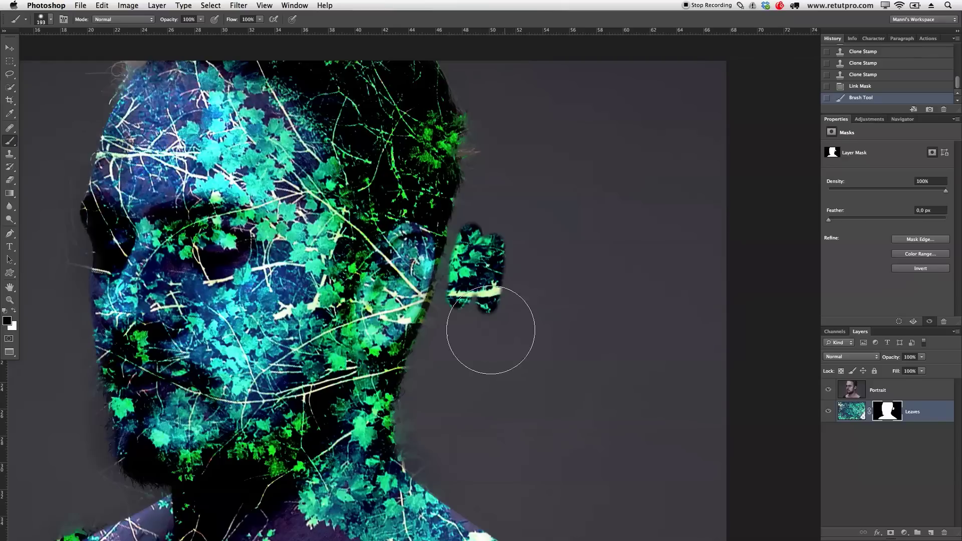
key(bracketleft)
key(bracketleft)
key(bracketleft)
key(bracketleft)
key(bracketleft)
key(bracketleft)
key(bracketleft)
key(bracketleft)
mouse_move(506, 247)
mouse_down()
mouse_move(490, 315)
mouse_move(496, 279)
mouse_move(483, 268)
mouse_move(486, 235)
mouse_move(470, 289)
mouse_move(471, 224)
mouse_move(454, 297)
mouse_move(468, 226)
mouse_move(415, 396)
mouse_move(412, 441)
mouse_move(442, 484)
mouse_move(430, 469)
mouse_up()
Clean the mask edge along the back of the head and the right-hand shoulder with a 45 px black brush.
key(bracketleft)
key(bracketleft)
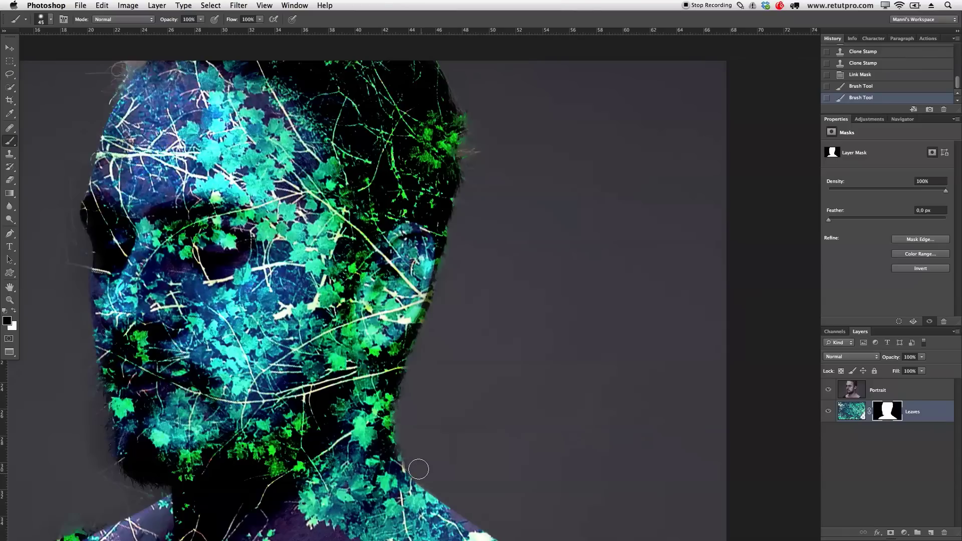
mouse_move(474, 301)
mouse_down()
mouse_move(464, 243)
mouse_move(483, 127)
mouse_move(465, 76)
mouse_move(476, 101)
mouse_up()
drag(574, 332, 547, 164)
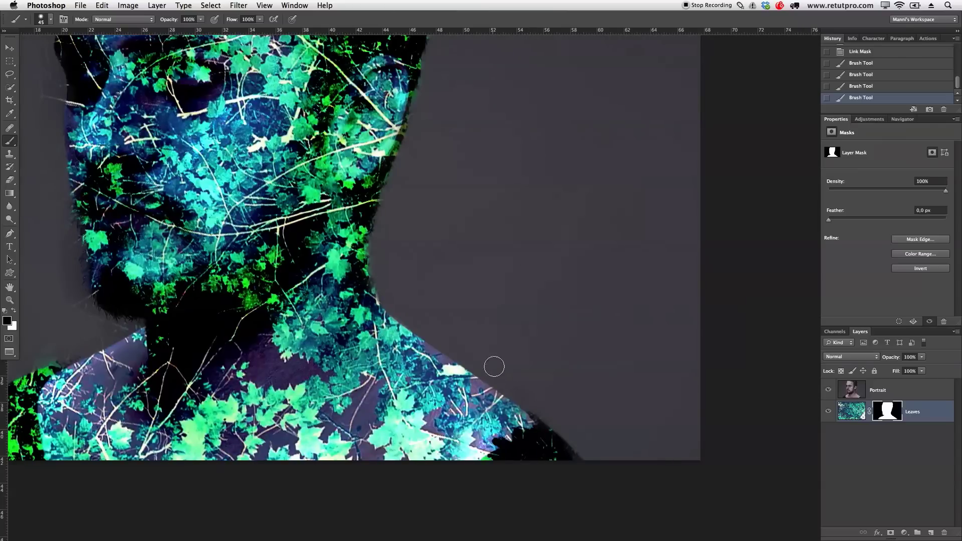
drag(562, 421, 614, 461)
Paint black on the Leaves mask along the left-hand outline of the face to clean its edge.
scroll(422, 326, left, 5)
scroll(423, 326, up, 2)
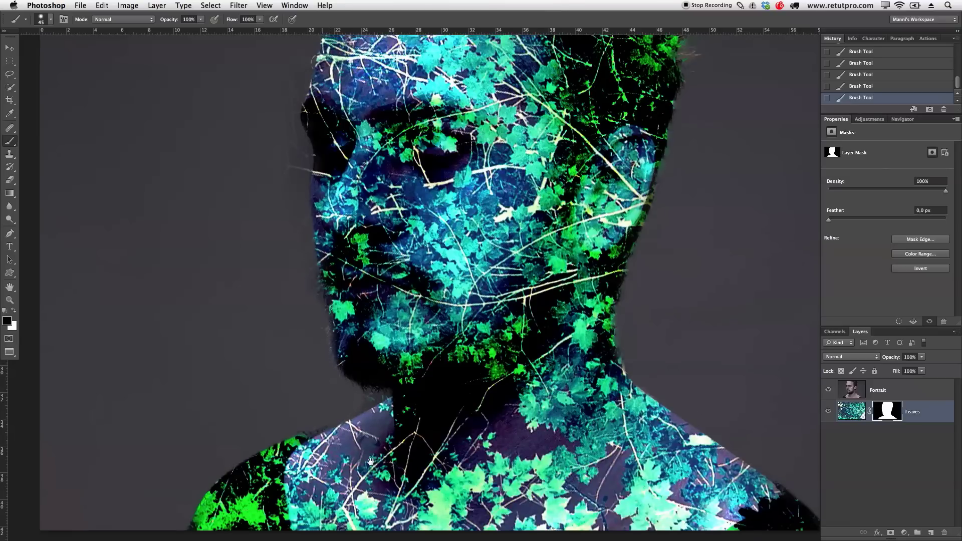
scroll(370, 461, up, 5)
scroll(371, 461, left, 3)
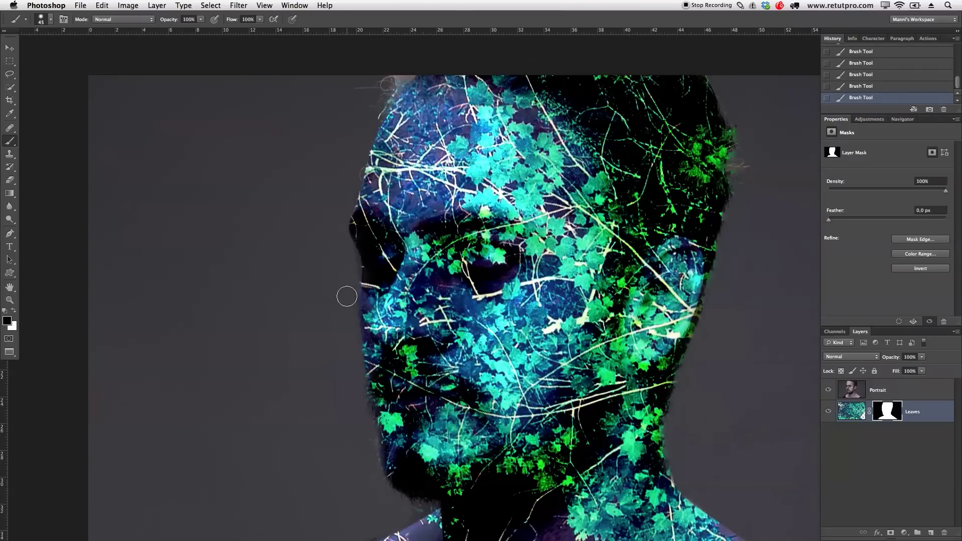
drag(347, 384, 318, 271)
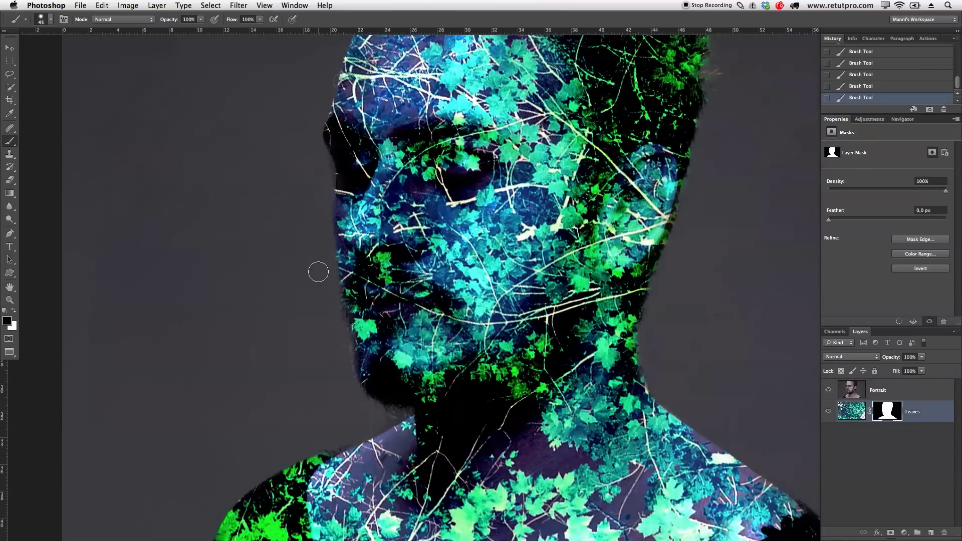
alt+click(331, 283)
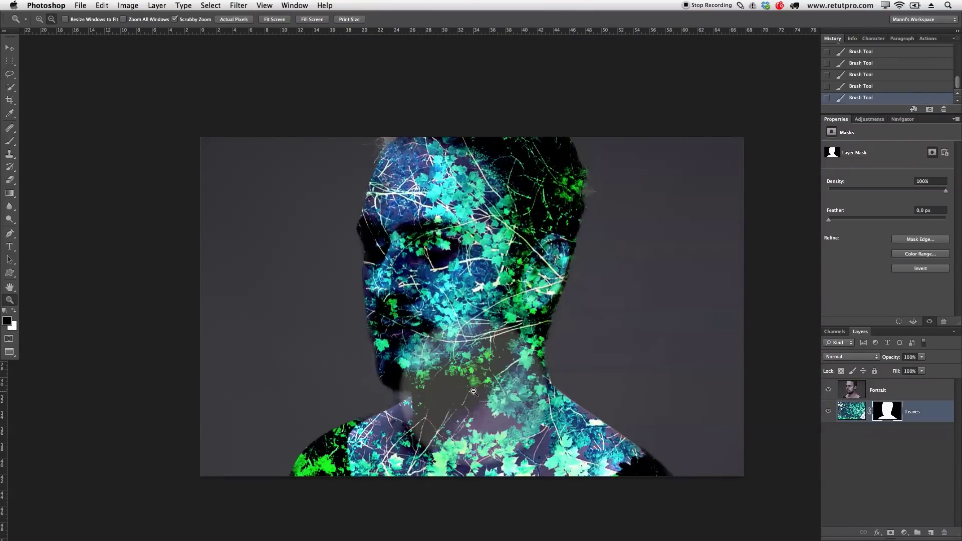
Hide the dark tones of the Leaves layer with Blend If, splitting This Layer's black slider to about 0 / 159.
click(847, 419)
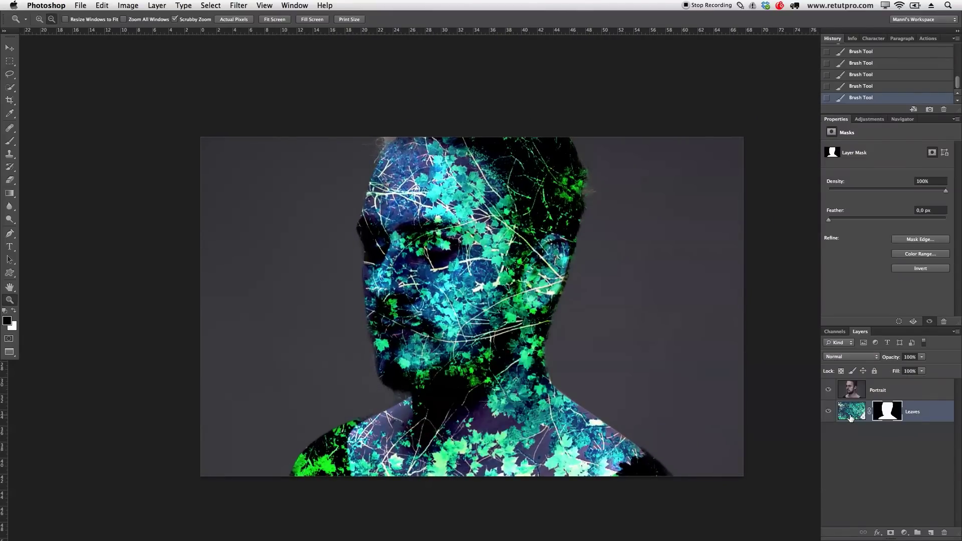
double_click(932, 416)
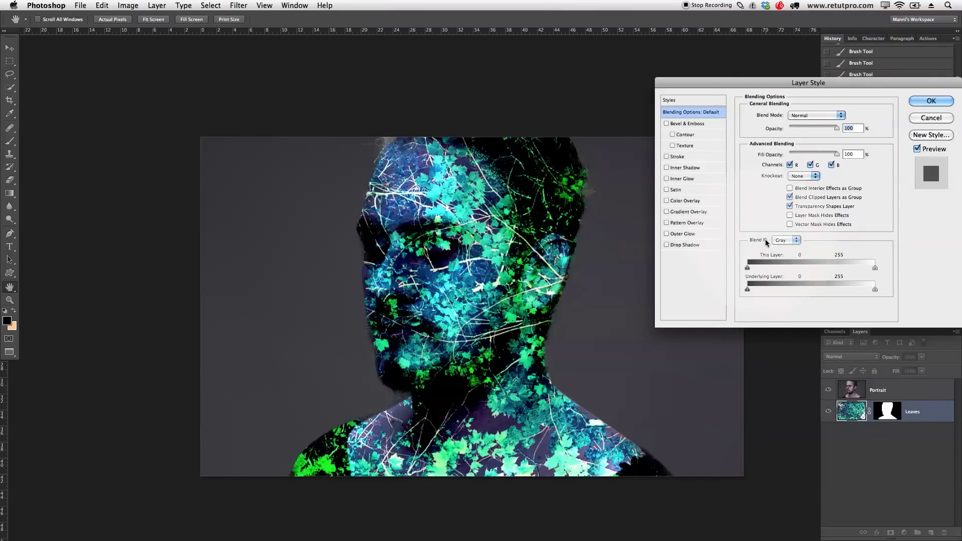
drag(747, 268, 827, 268)
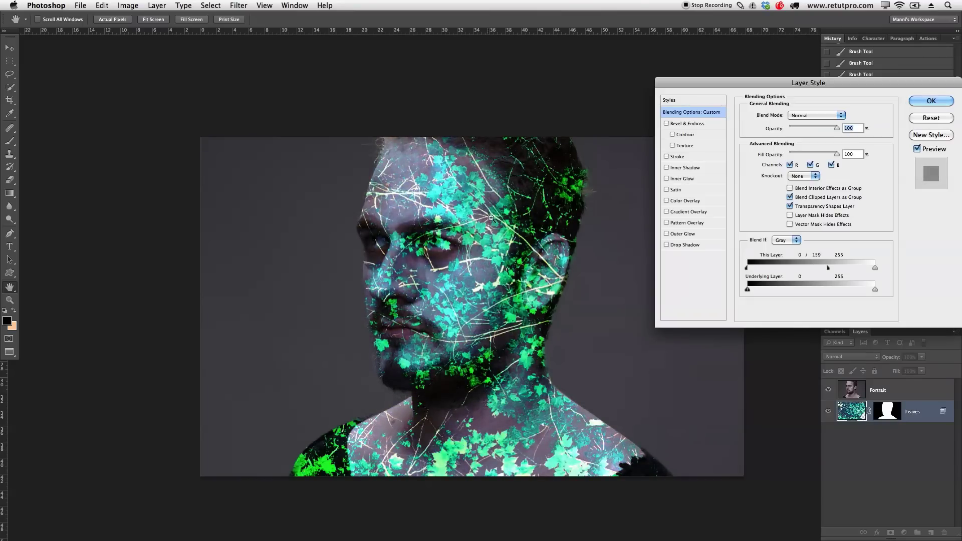
drag(829, 268, 830, 270)
click(925, 102)
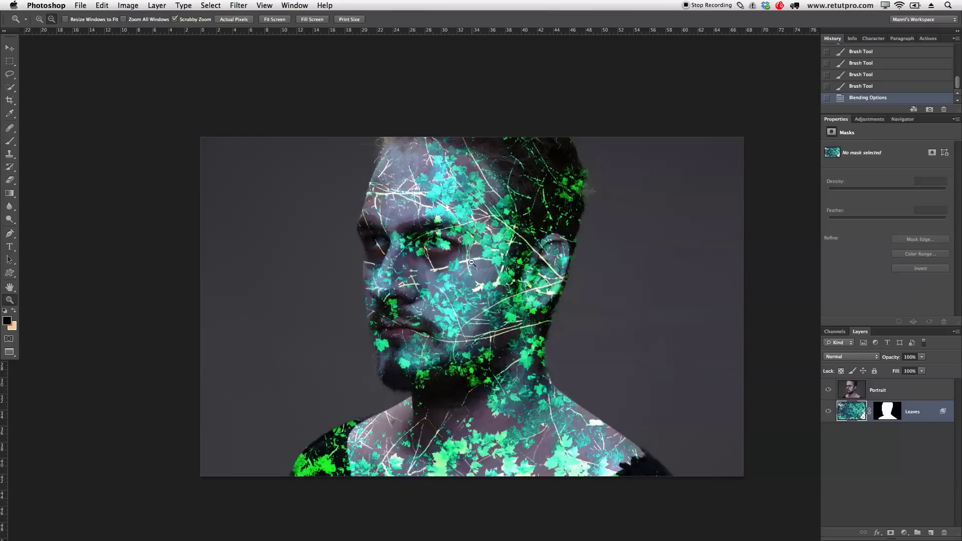
Move the leaves image slightly up and left within its unlinked mask, and link the mask again.
click(850, 410)
click(869, 412)
key(v)
drag(485, 341, 475, 329)
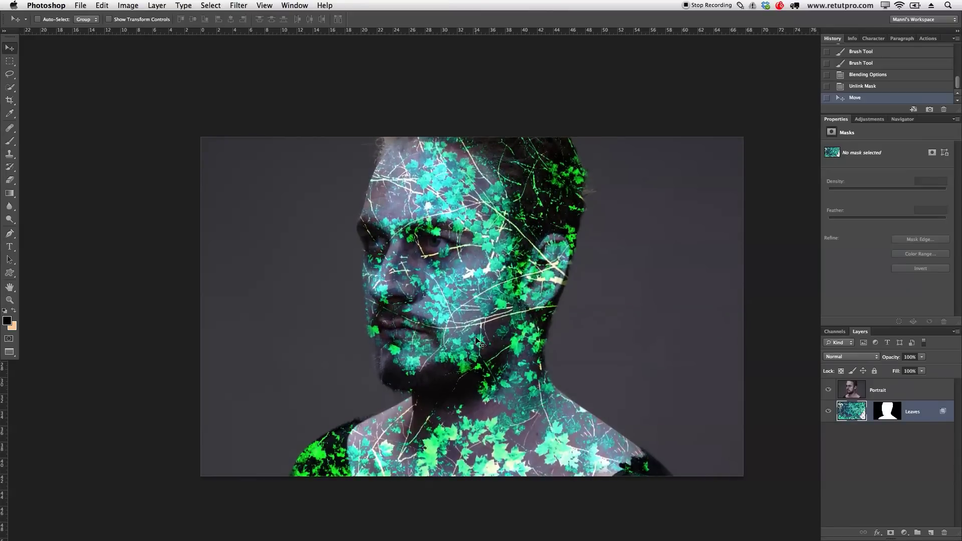
click(420, 304)
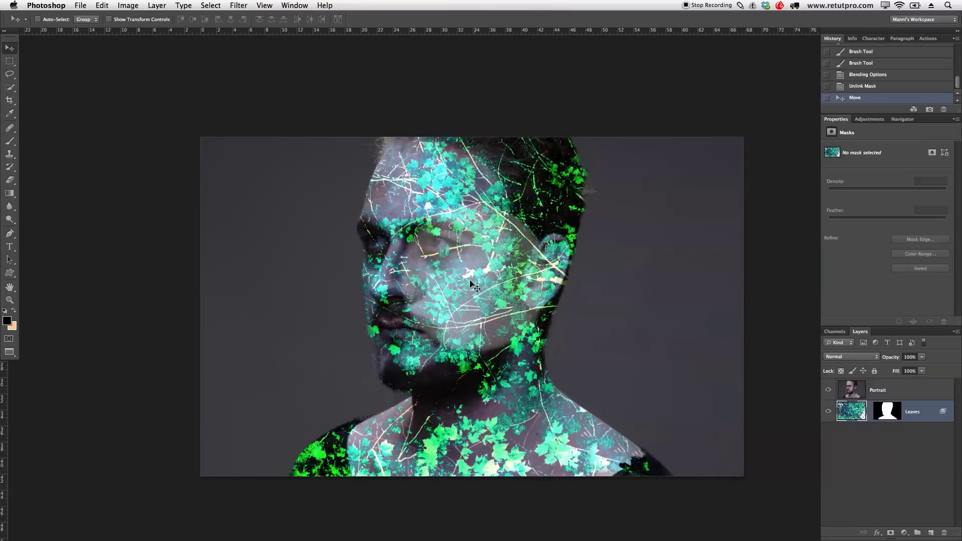
mouse_move(902, 406)
mouse_down()
mouse_move(891, 386)
mouse_move(857, 402)
mouse_up()
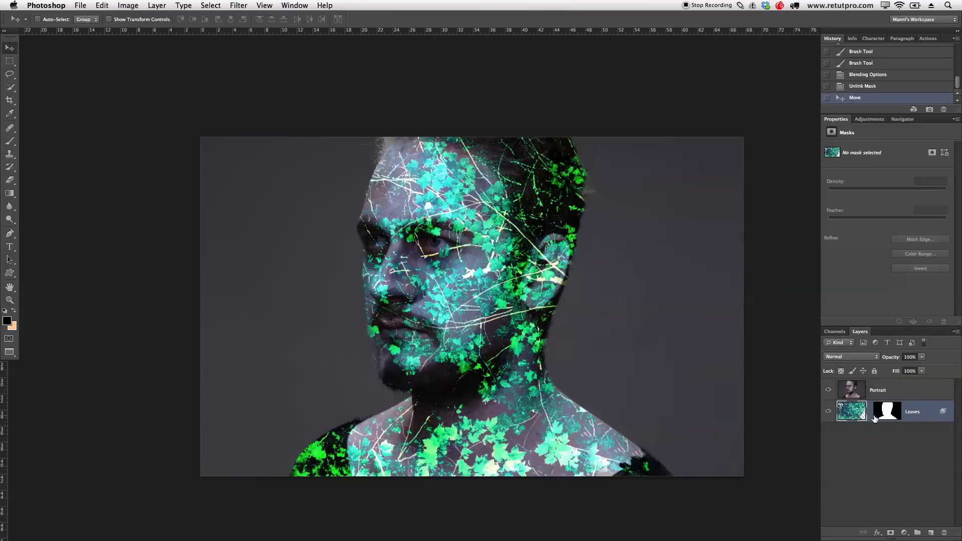
click(870, 412)
Add a Hue/Saturation adjustment above the Portrait layer with Colorize on, hue 207 and lightness +4, and compare the image with and without it.
click(891, 396)
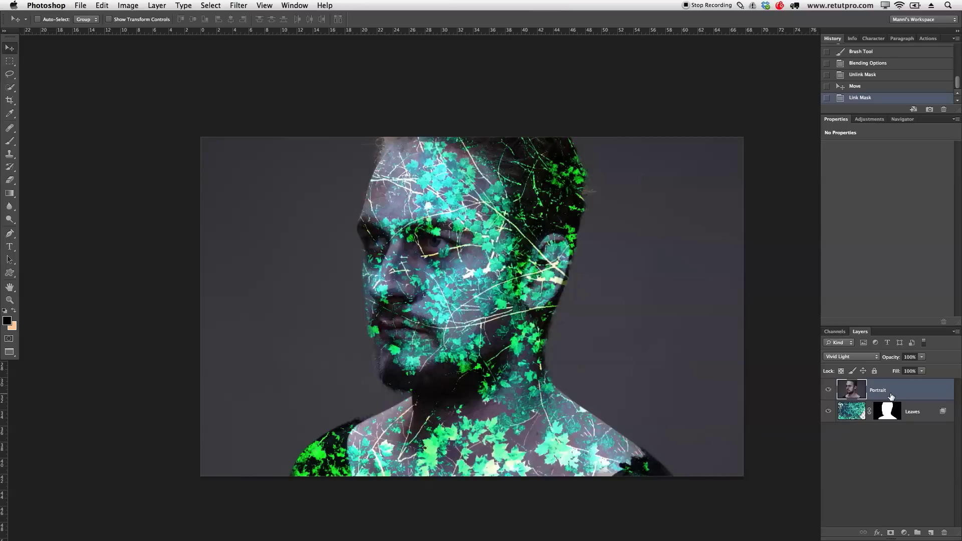
click(869, 120)
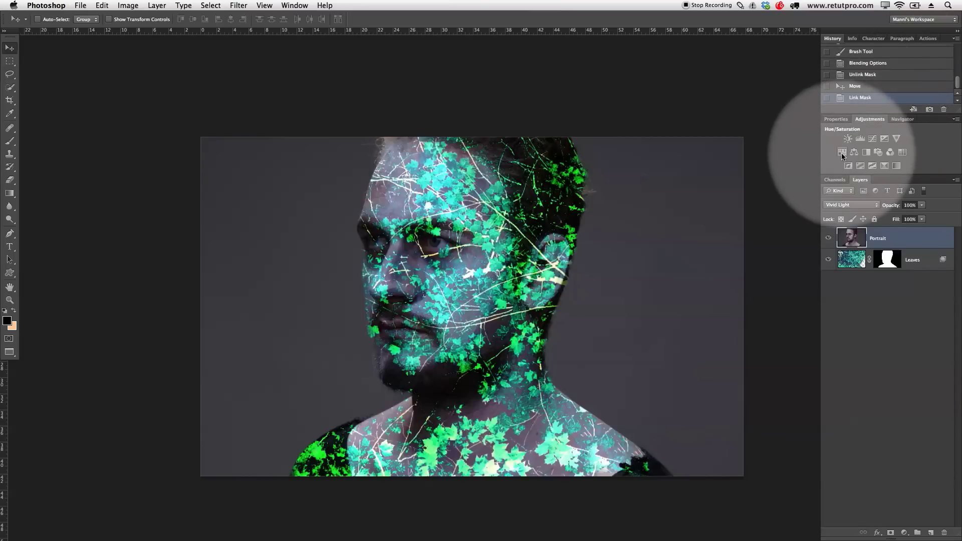
click(842, 153)
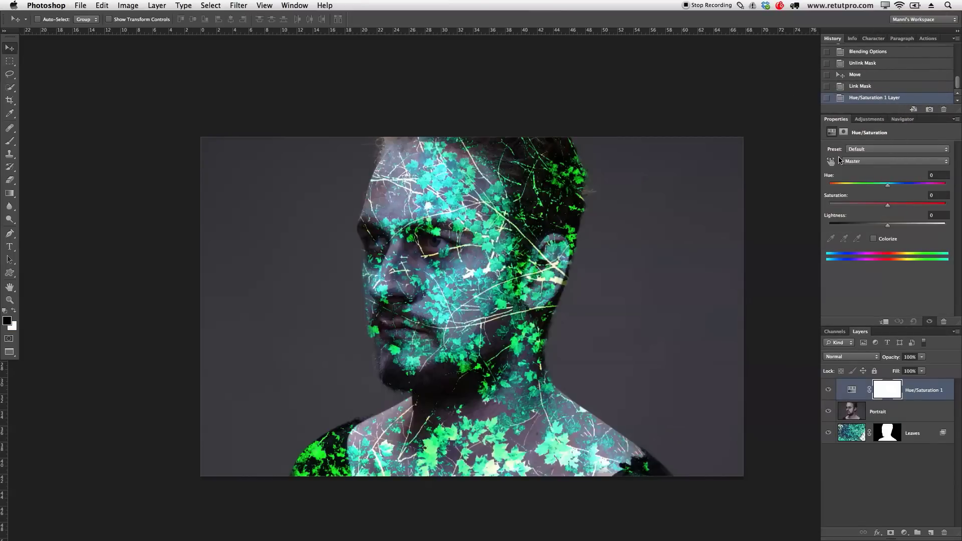
click(873, 238)
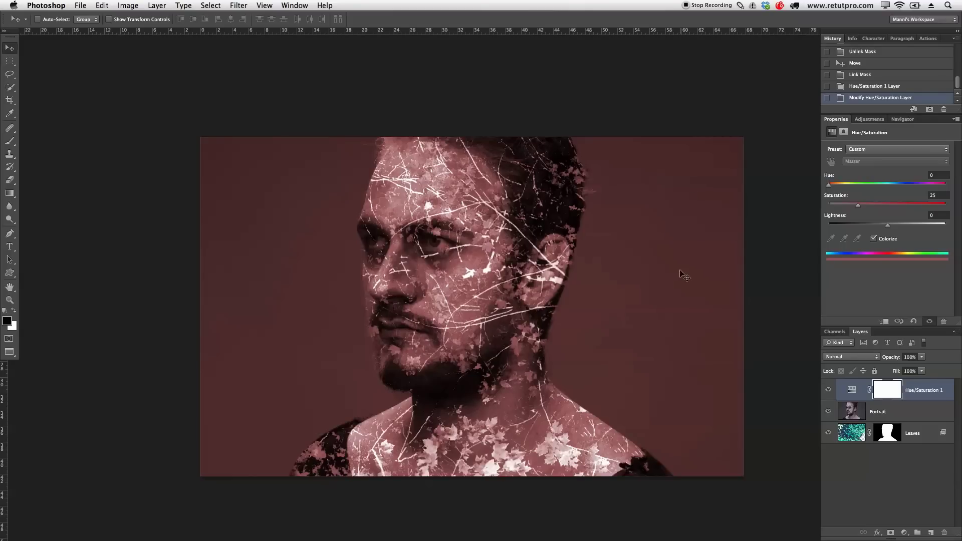
drag(832, 188, 862, 188)
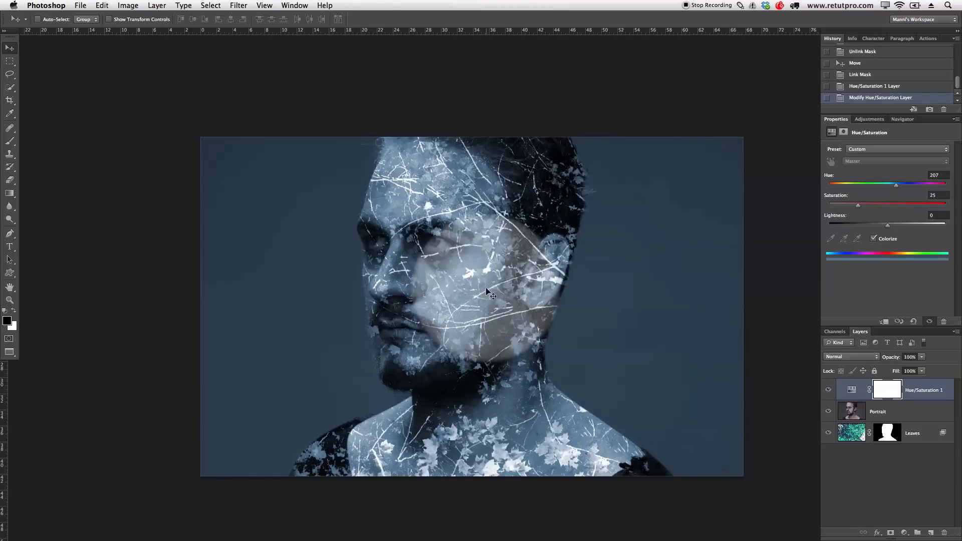
drag(887, 229, 890, 229)
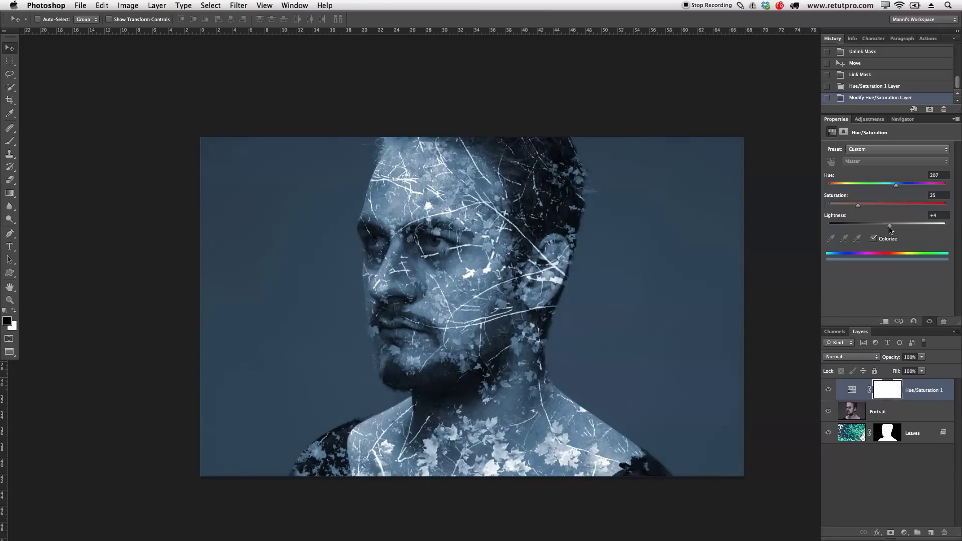
click(828, 393)
click(828, 394)
click(828, 394)
click(828, 393)
click(828, 393)
click(828, 390)
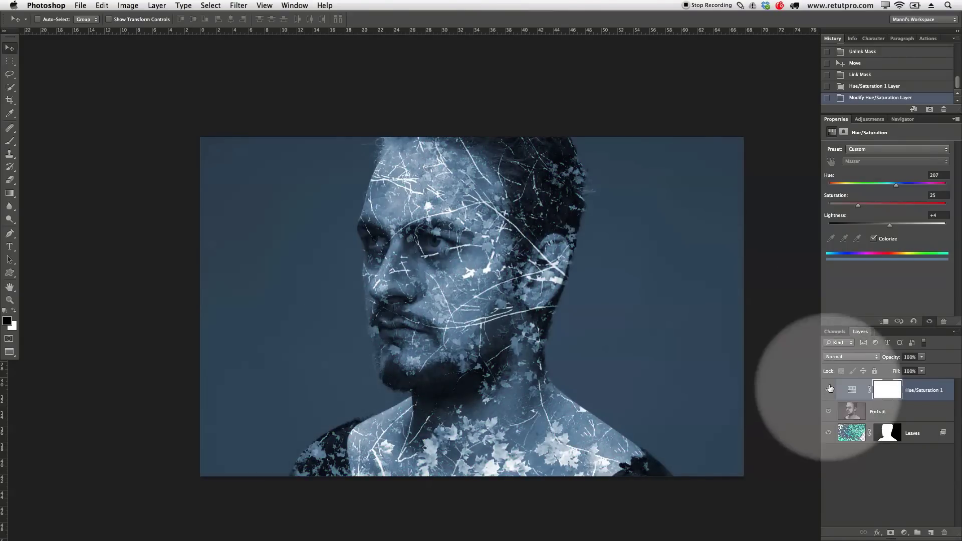
Add a Curves adjustment with one point at input 41, output 35 and another at input 107, output 105.
click(870, 122)
click(870, 139)
click(863, 256)
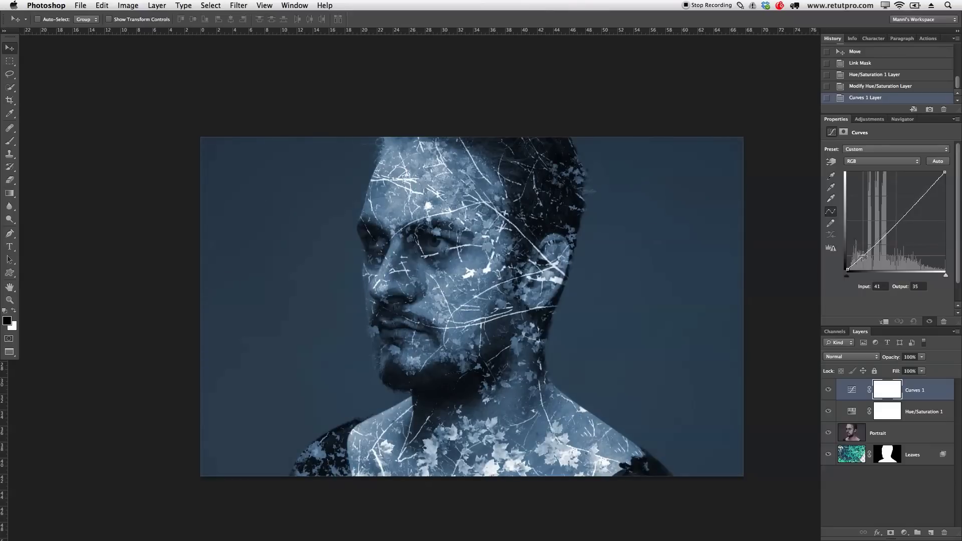
drag(889, 236, 887, 229)
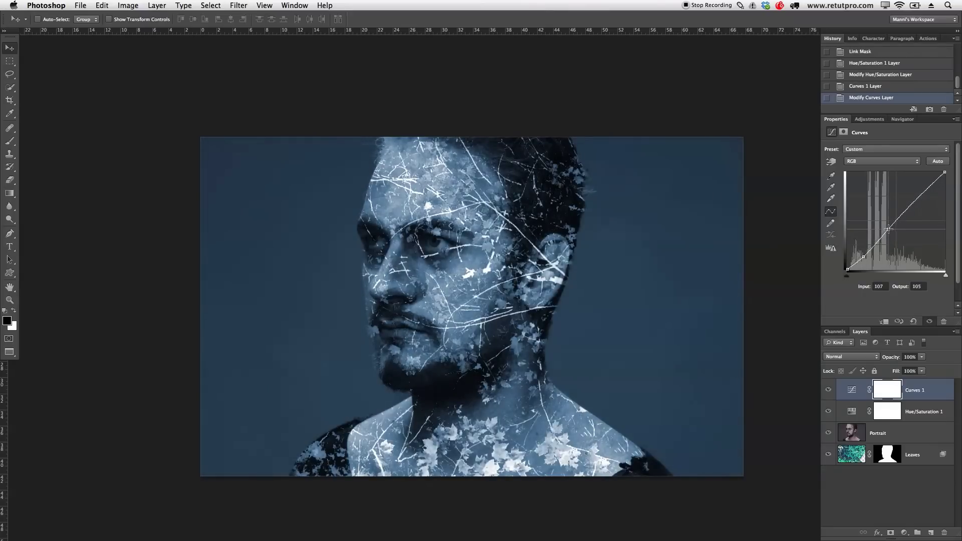
With the Curves layer temporarily hidden, try a Hue/Saturation lightness of -2 and return it to +4.
click(829, 389)
click(847, 409)
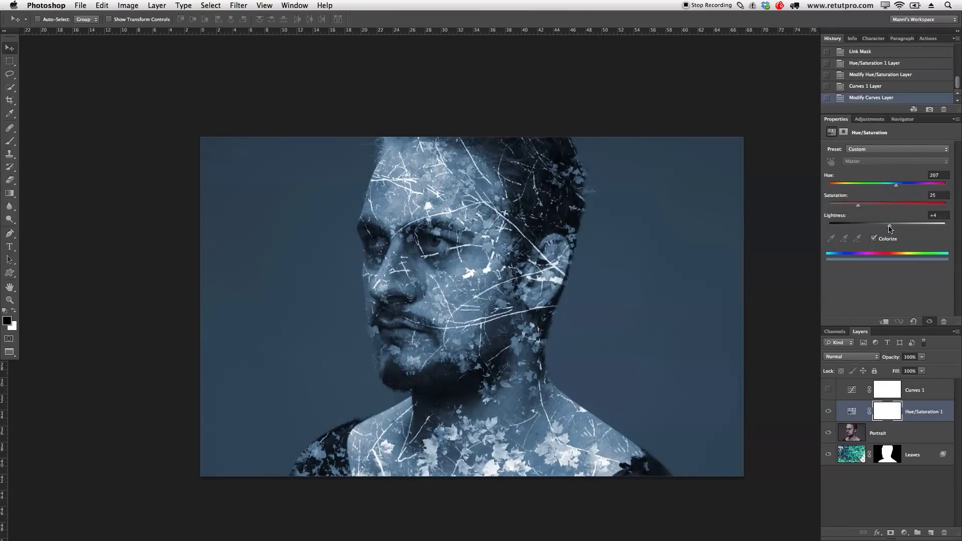
drag(889, 226, 883, 226)
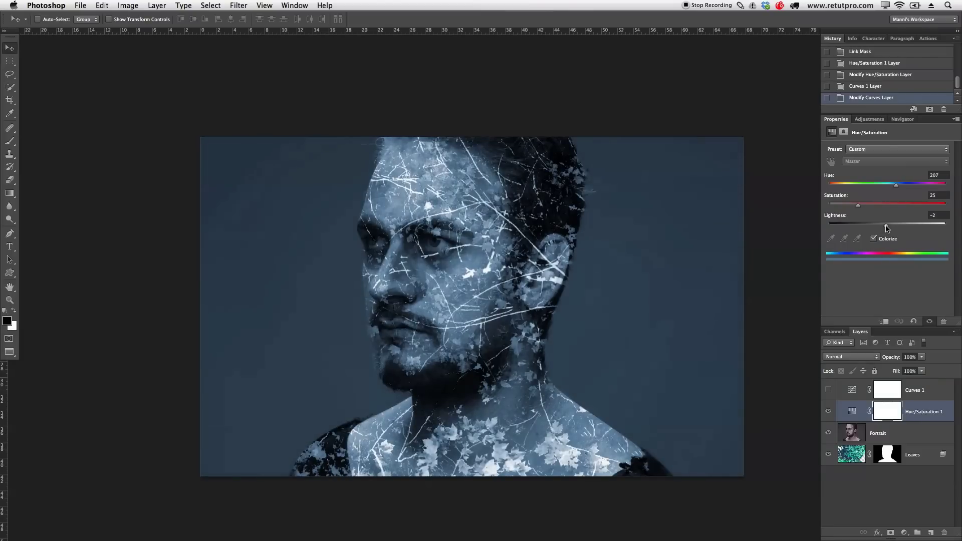
drag(887, 228, 890, 229)
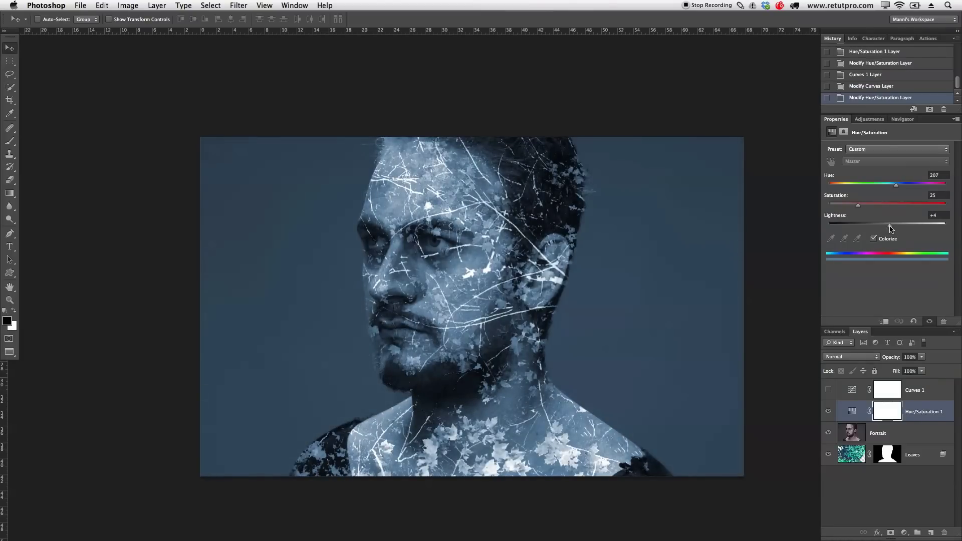
click(828, 390)
Deepen the shadows in the Curves adjustment by setting its lower point to input 41, output 33.
click(852, 391)
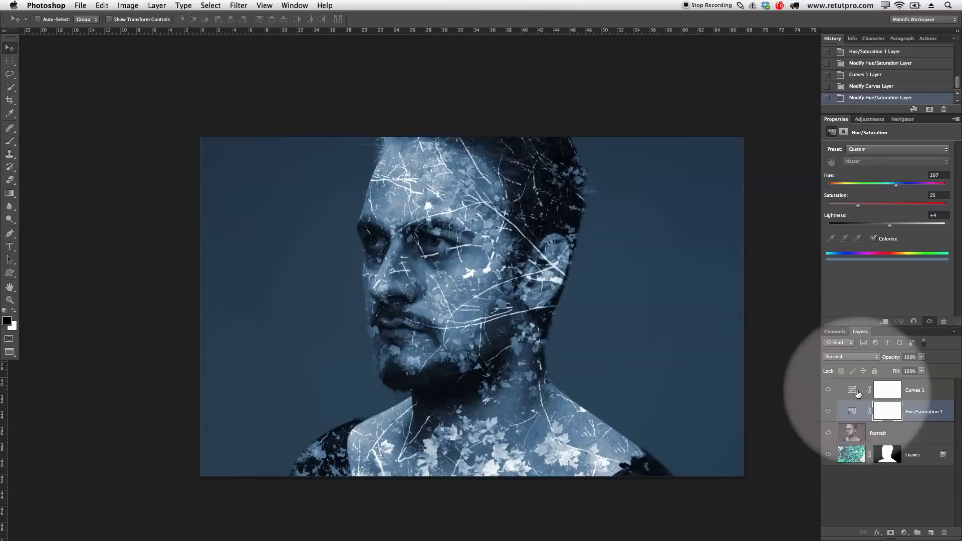
click(863, 257)
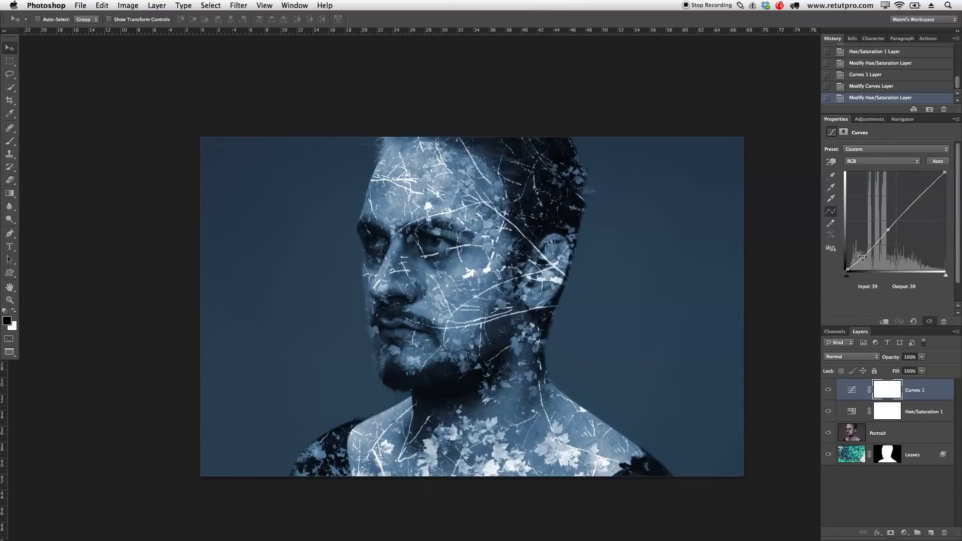
drag(862, 256, 863, 257)
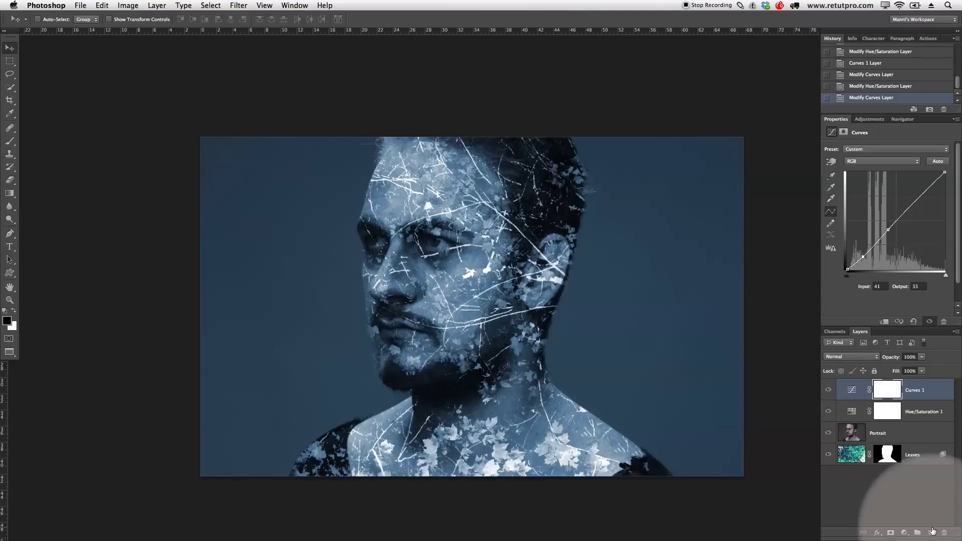
Add a new layer above the Curves adjustment, filled across the whole canvas with 50% Gray and blended in Soft Light.
click(930, 532)
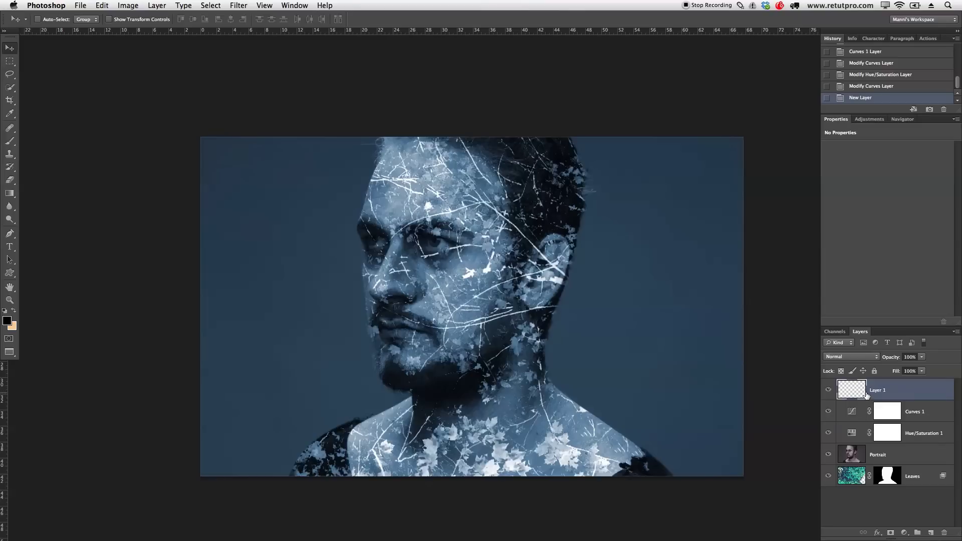
key(ctrl+a)
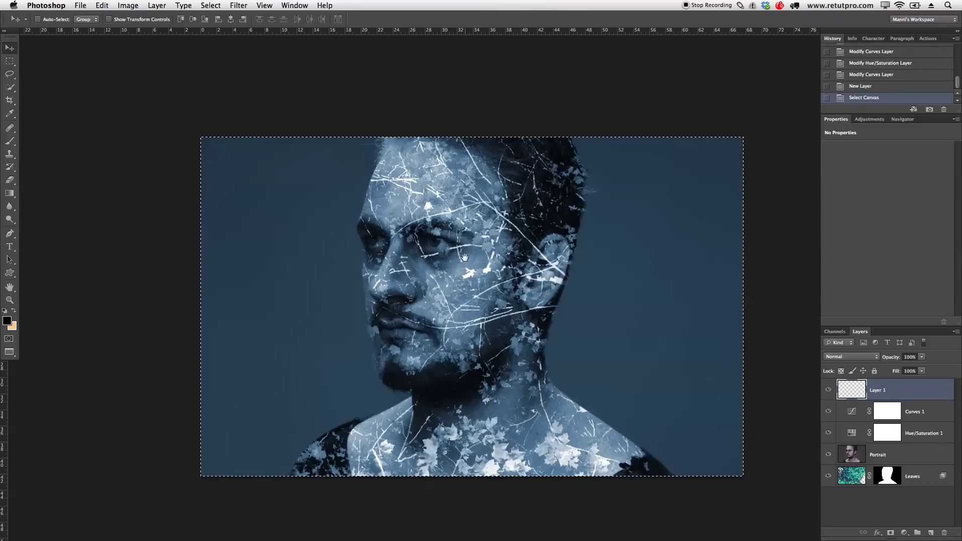
drag(502, 279, 476, 251)
key(m)
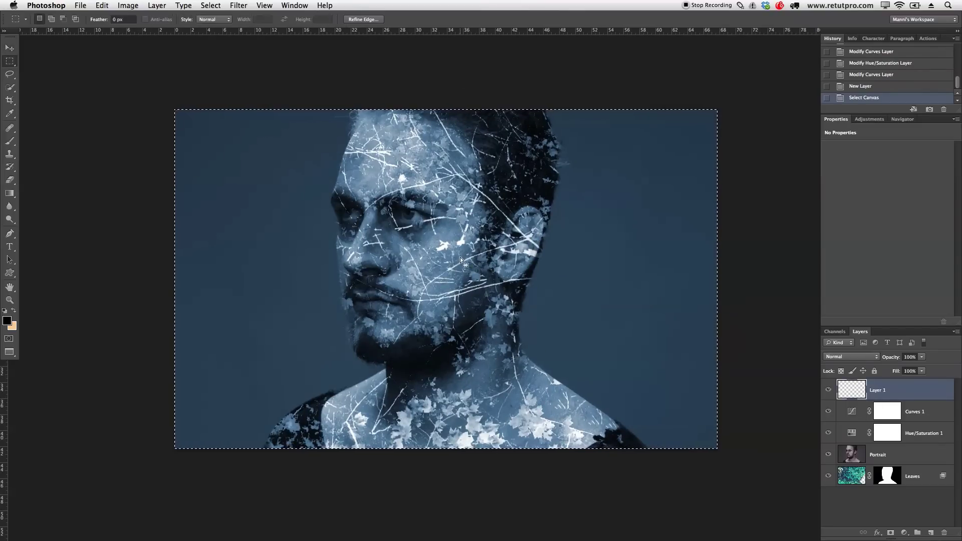
right_click(445, 247)
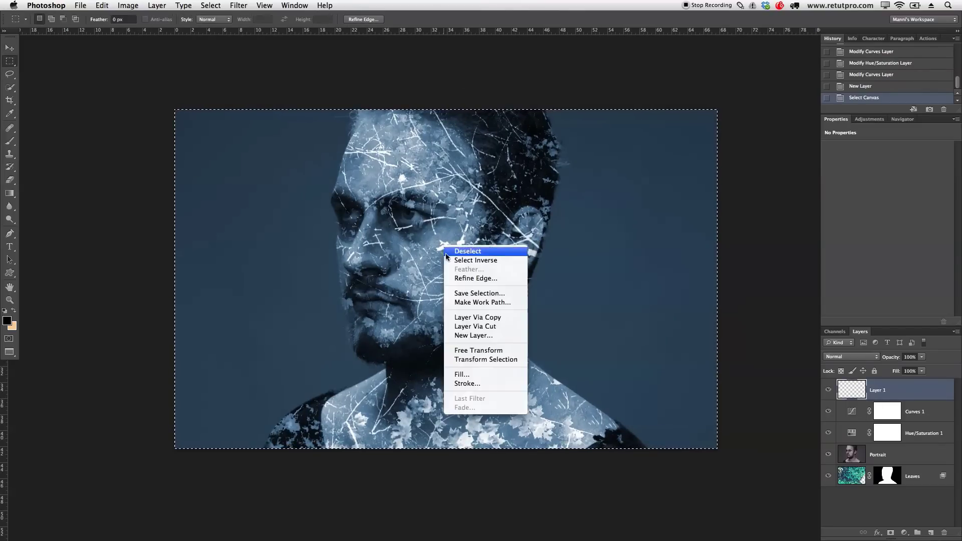
click(467, 373)
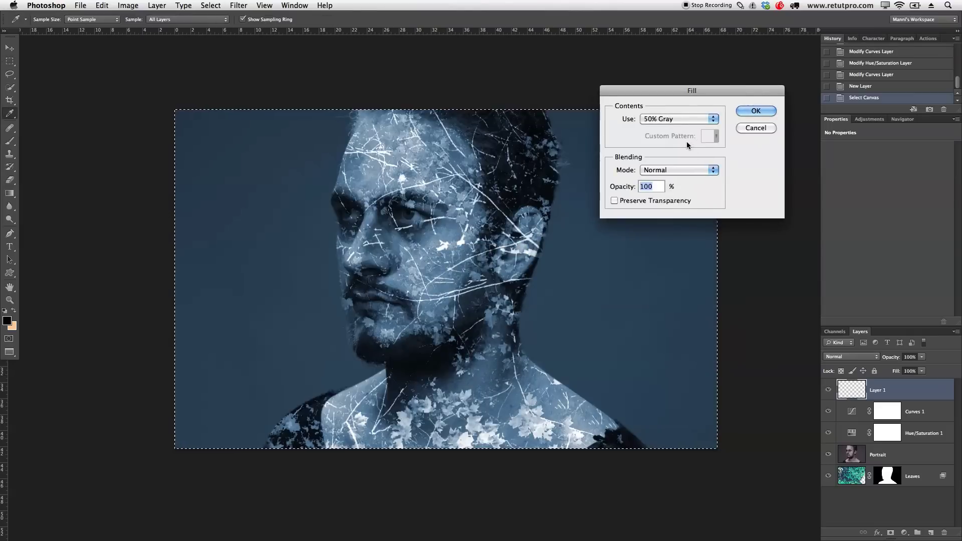
click(680, 122)
click(667, 122)
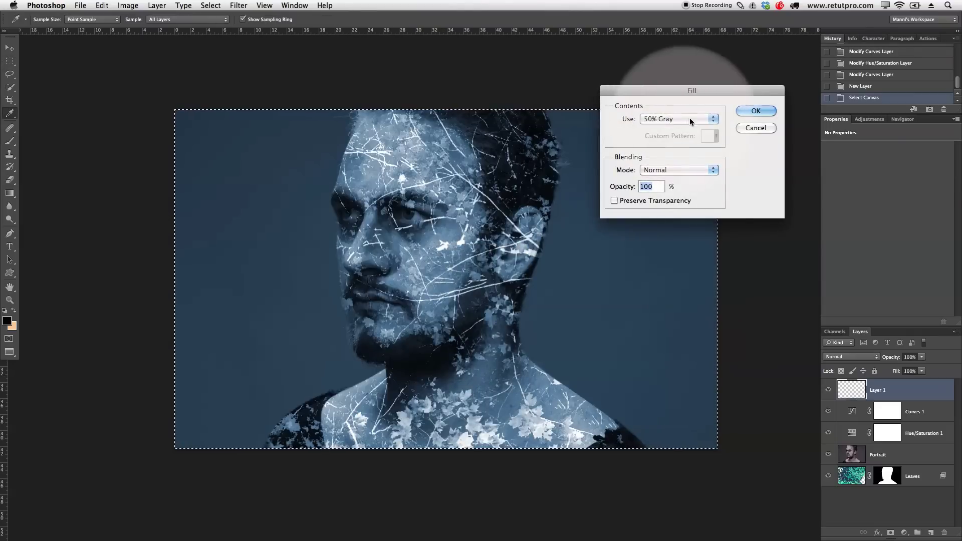
click(755, 111)
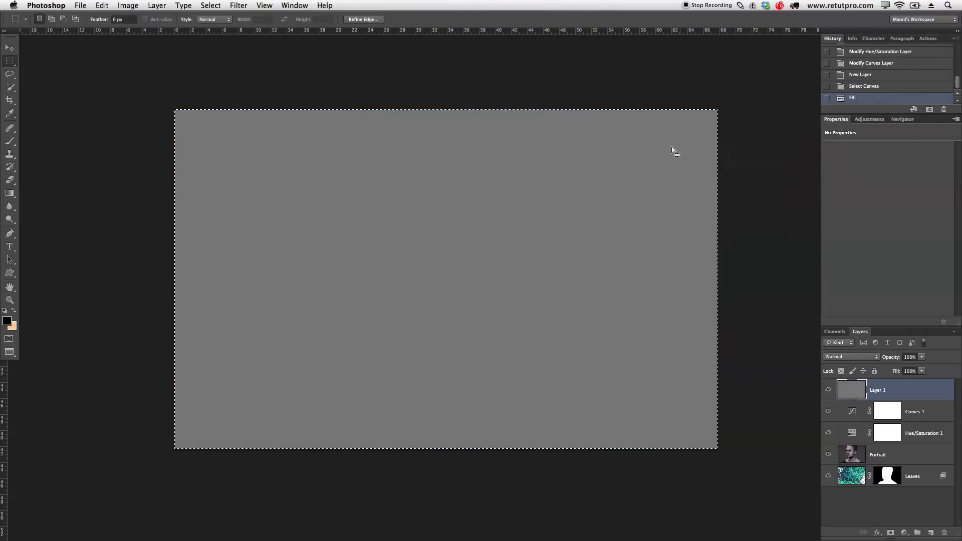
click(872, 357)
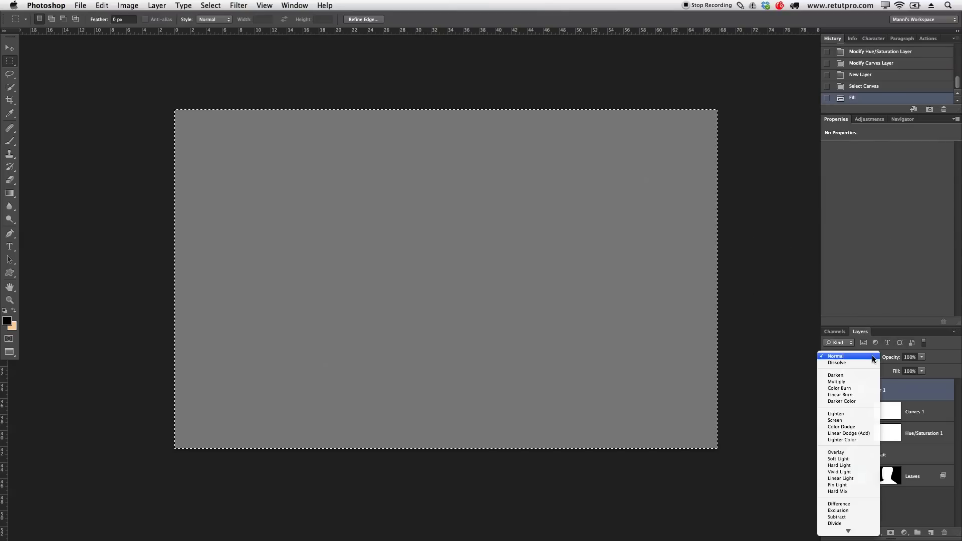
click(850, 460)
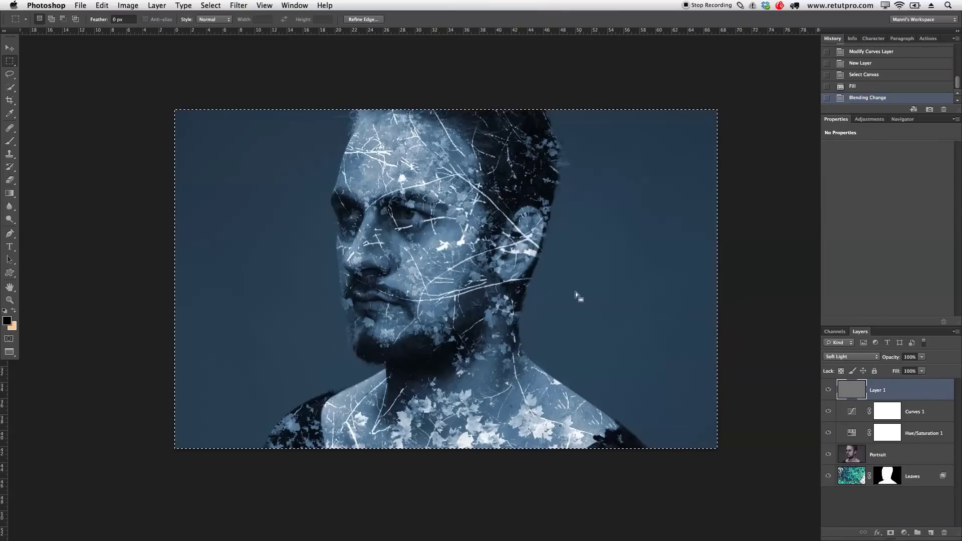
Ready the Brush tool at 7% opacity and clear the canvas selection.
key(b)
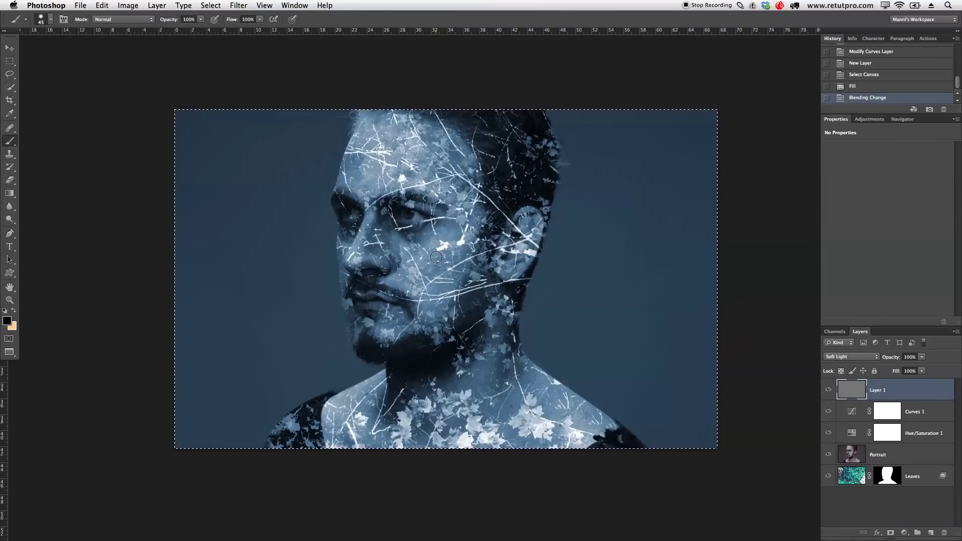
scroll(280, 99, up, 4)
scroll(280, 99, right, 5)
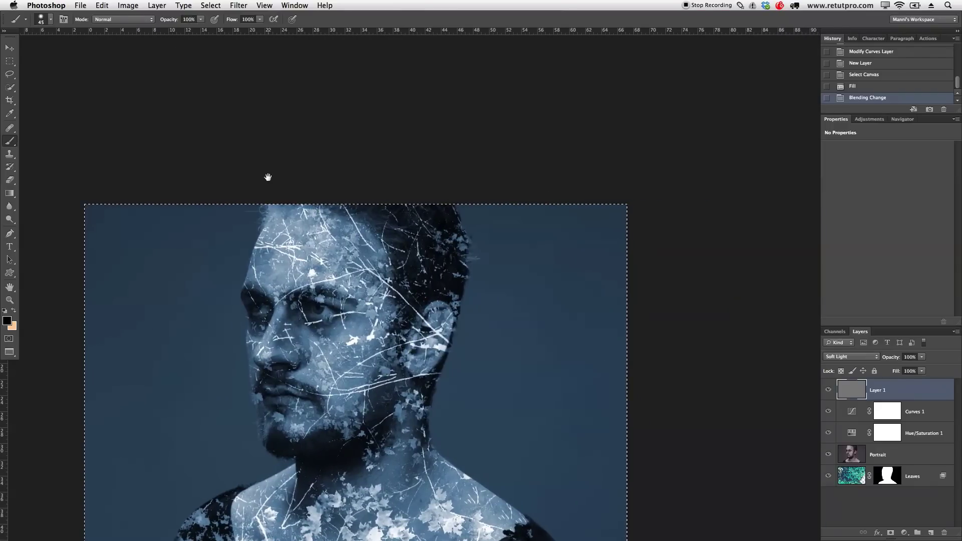
drag(314, 263, 339, 188)
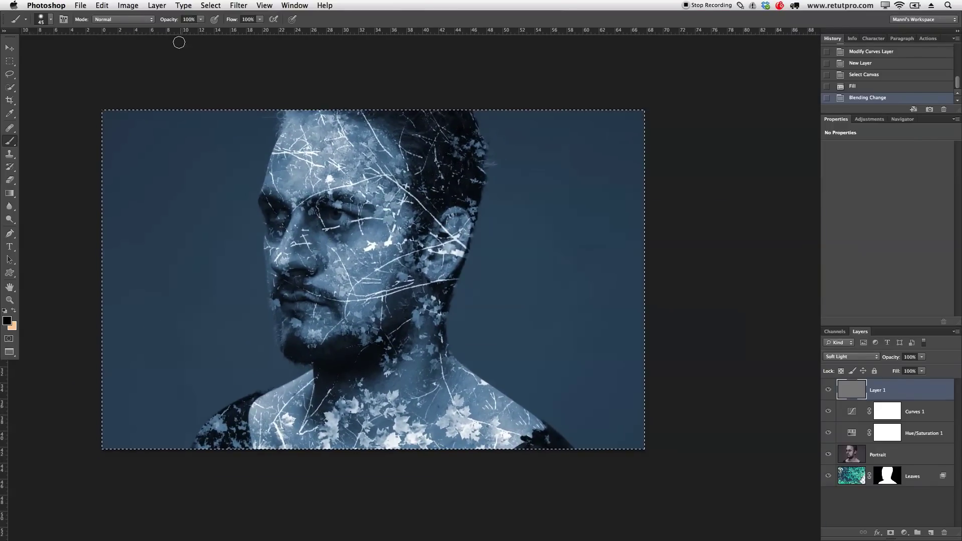
drag(174, 20, 127, 21)
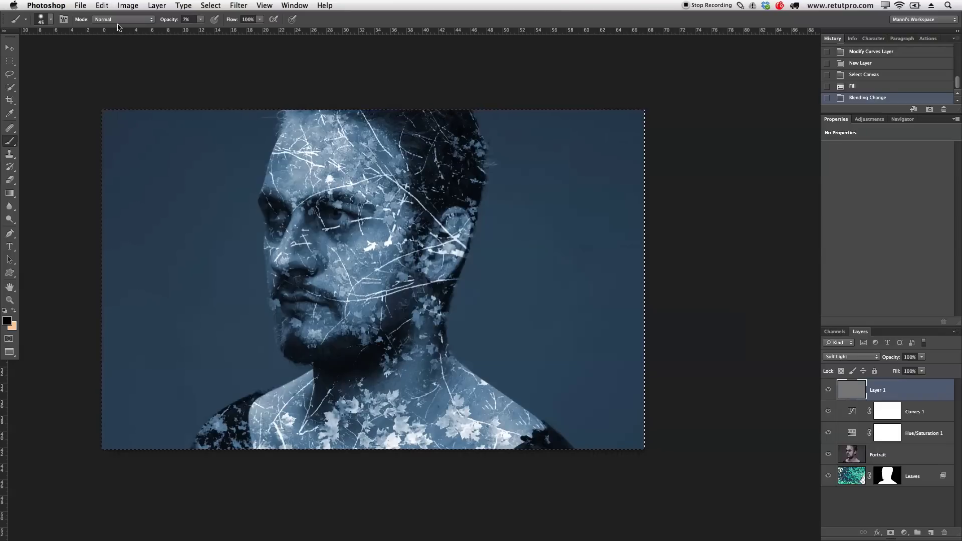
key(ctrl+d)
drag(230, 176, 256, 202)
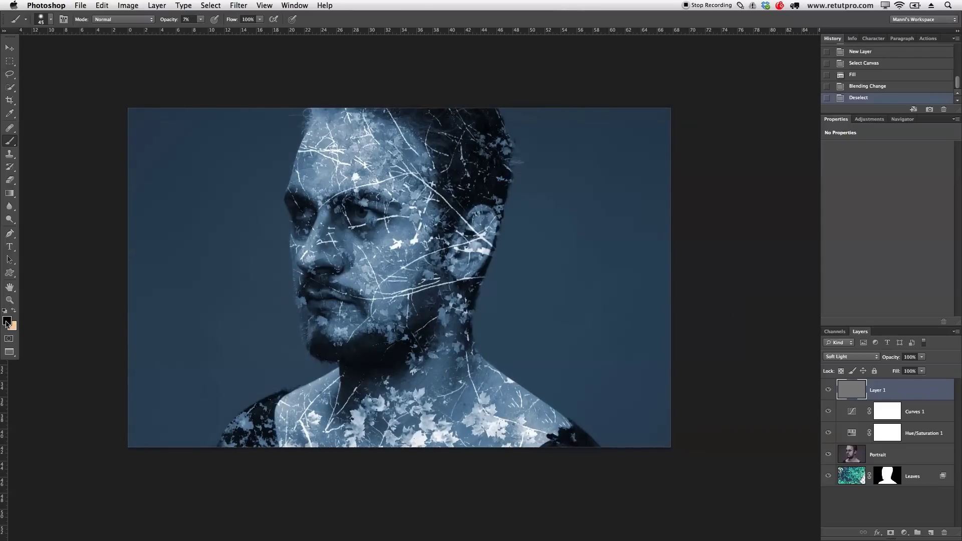
Paint black on the gray layer with a small brush of about 40 to 50 px to darken the mouth area and eyebrows.
click(305, 286)
click(361, 305)
key(bracketright)
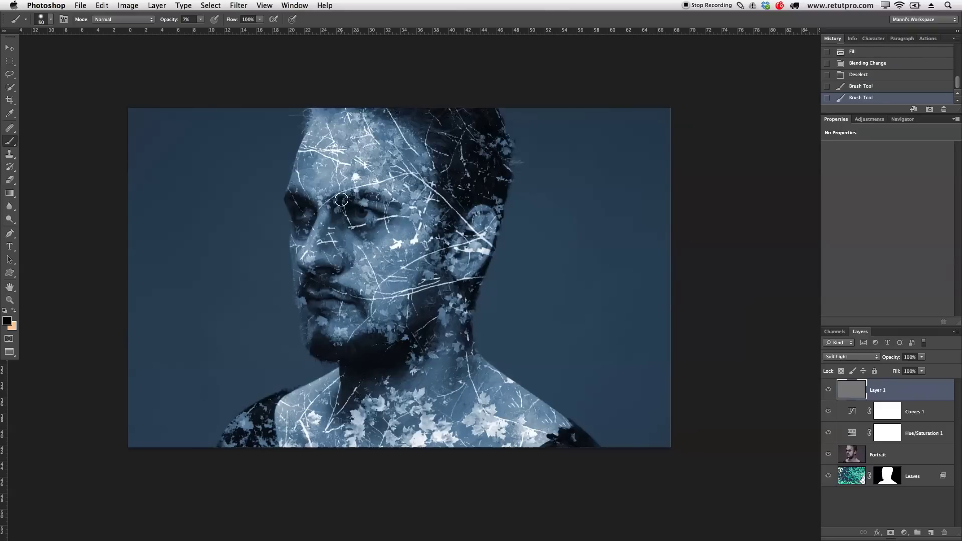
click(404, 202)
key(bracketleft)
click(297, 191)
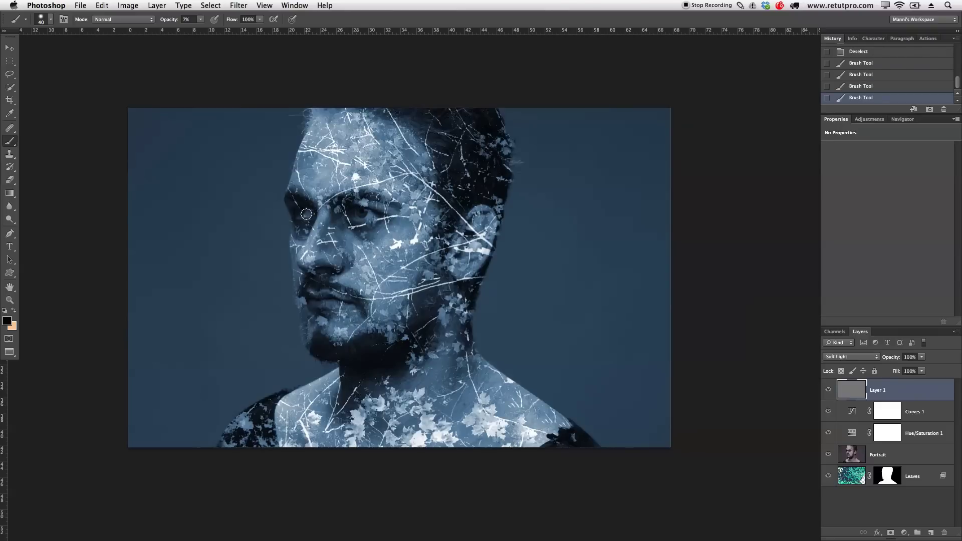
drag(330, 209, 366, 203)
Darken the jaw, neck, shoulders and hairline on the gray layer using a larger soft black brush of up to about 125 px.
key(bracketright)
key(bracketright)
key(bracketright)
mouse_move(220, 331)
mouse_down()
mouse_move(241, 204)
mouse_move(230, 132)
mouse_up()
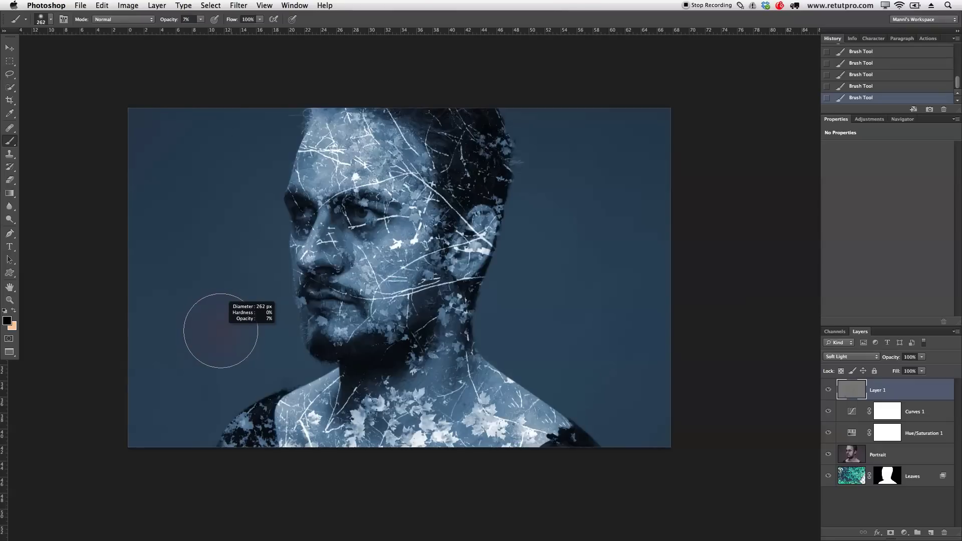
drag(220, 331, 428, 359)
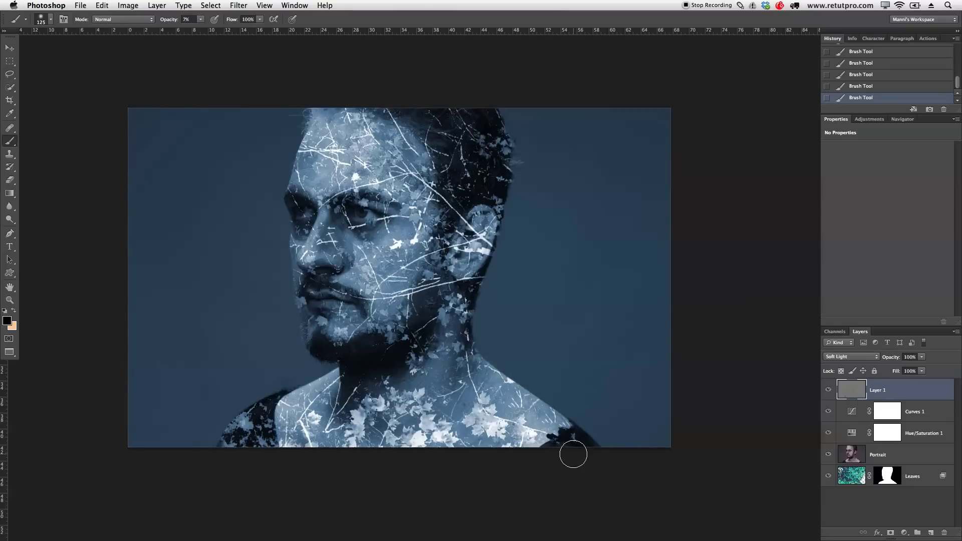
key(bracketleft)
mouse_move(457, 379)
mouse_down()
mouse_move(438, 394)
mouse_move(472, 358)
mouse_move(461, 392)
mouse_up()
key(bracketright)
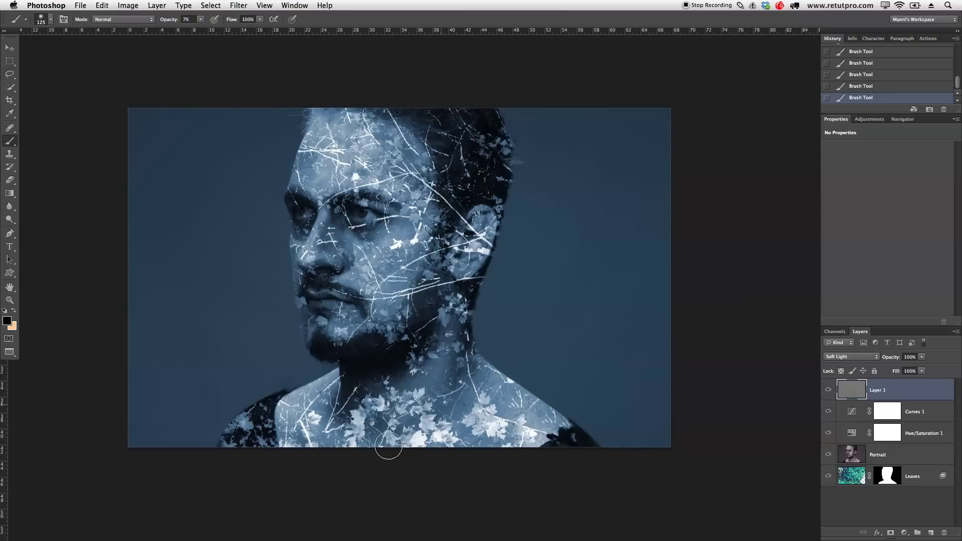
key(bracketleft)
key(bracketleft)
key(bracketright)
click(335, 114)
Reset the colours to default black and white, enlarge the brush and make white the painting colour.
click(15, 311)
click(6, 312)
key(bracketright)
key(bracketright)
key(bracketright)
key(bracketright)
key(x)
Paint soft white highlights on the forehead, under the eyes, nose, lips, cheek, ear and neck, varying the brush size to fit.
key(bracketleft)
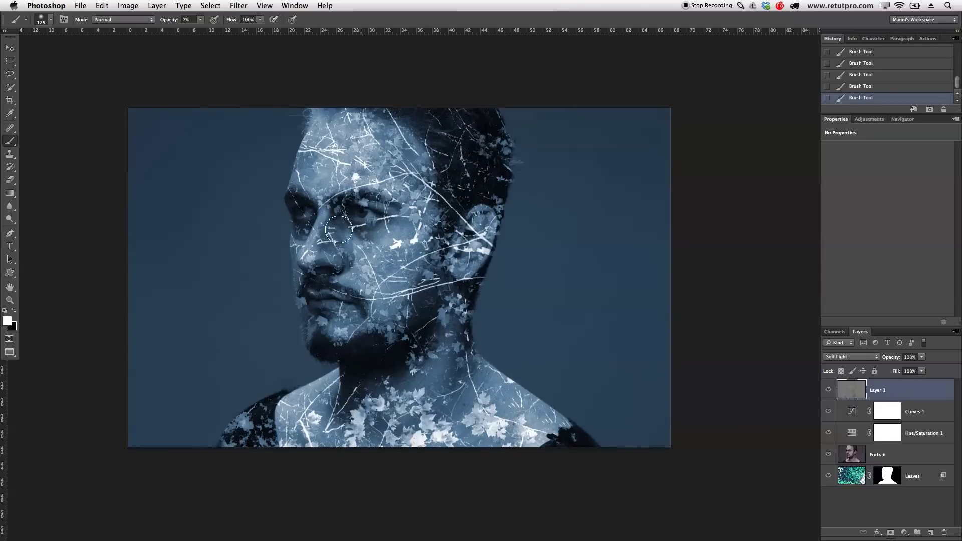
key(bracketleft)
key(bracketleft)
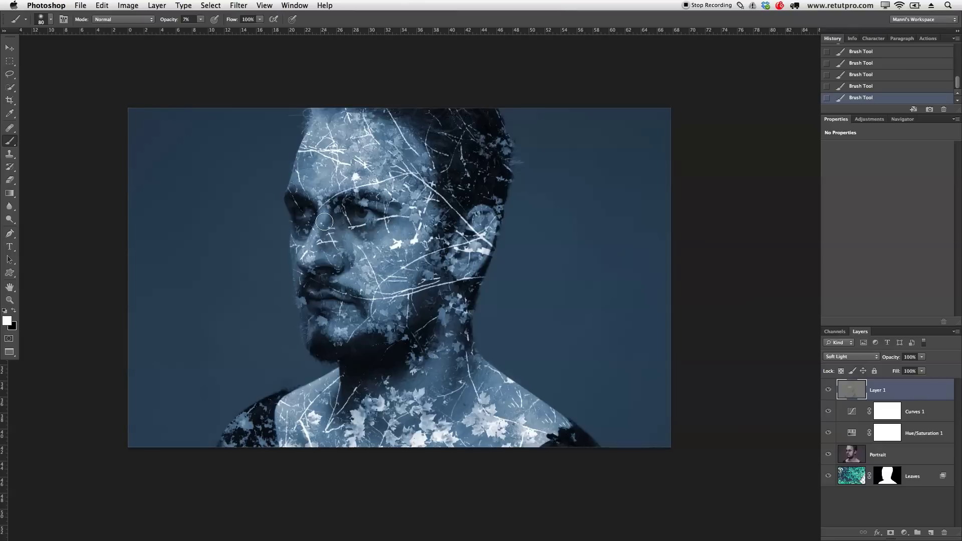
key(bracketleft)
key(bracketleft)
key(bracketleft)
key(bracketleft)
key(bracketleft)
key(bracketleft)
key(bracketright)
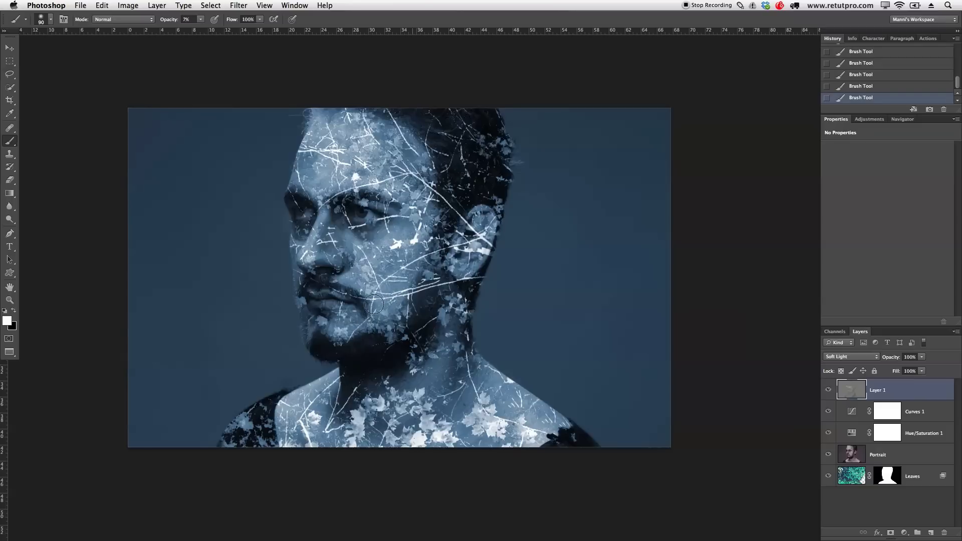
key(bracketleft)
key(bracketright)
key(bracketright)
key(bracketright)
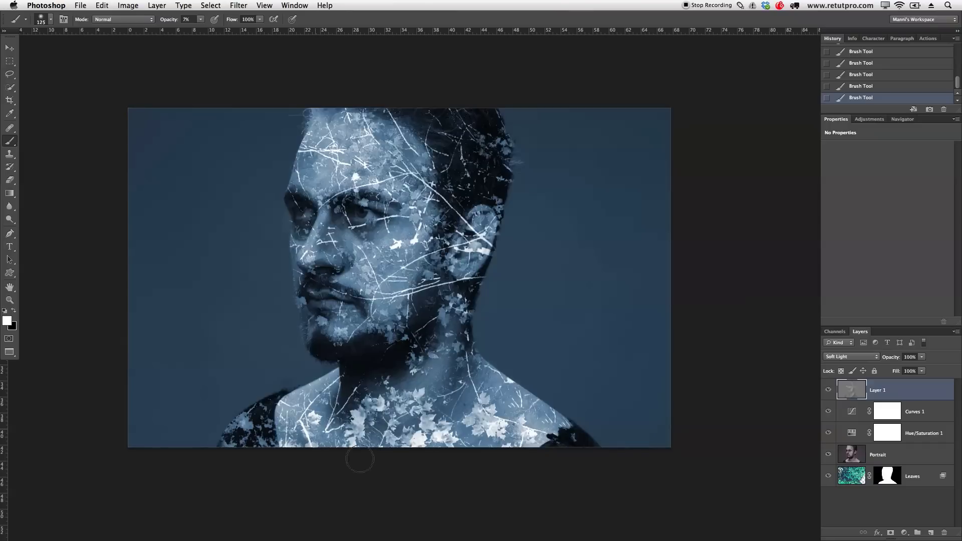
key(bracketleft)
key(bracketleft)
key(bracketleft)
key(bracketleft)
key(bracketleft)
Examine the dodge and burn strokes by temporarily showing the gray layer in Normal mode, and return it to Soft Light.
click(853, 359)
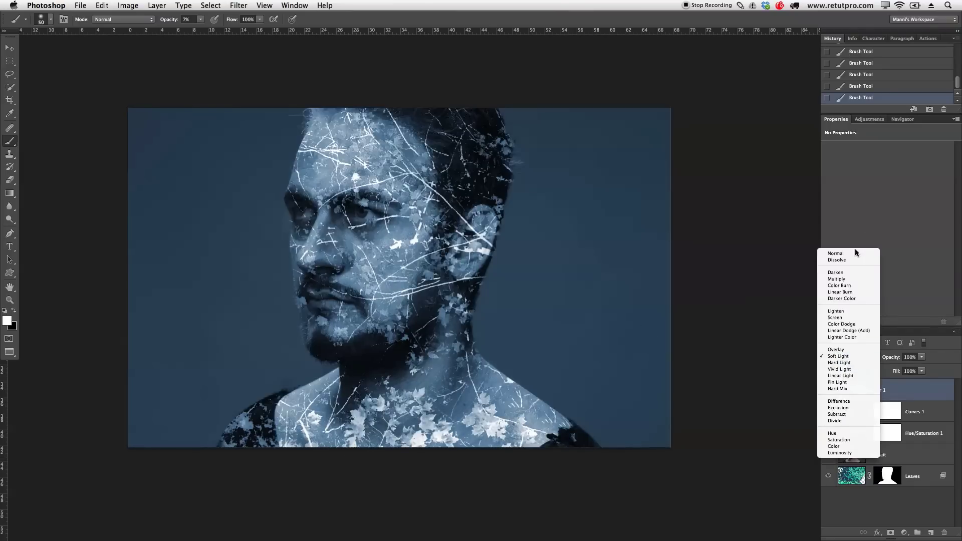
click(857, 254)
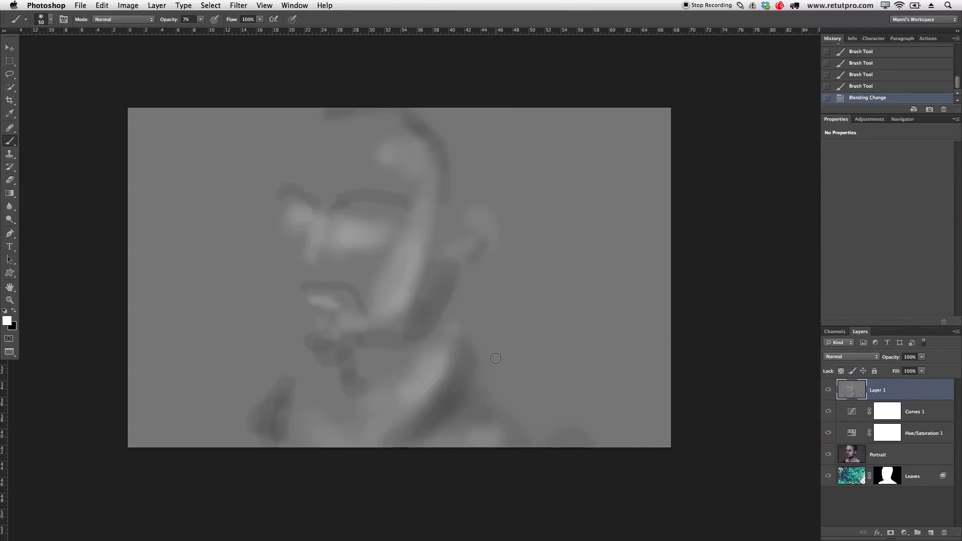
ctrl+alt+click(496, 358)
drag(496, 358, 247, 189)
mouse_move(301, 259)
mouse_down()
mouse_move(290, 211)
mouse_move(343, 232)
mouse_move(342, 221)
mouse_move(269, 172)
mouse_move(334, 200)
mouse_up()
drag(327, 311, 443, 301)
click(850, 356)
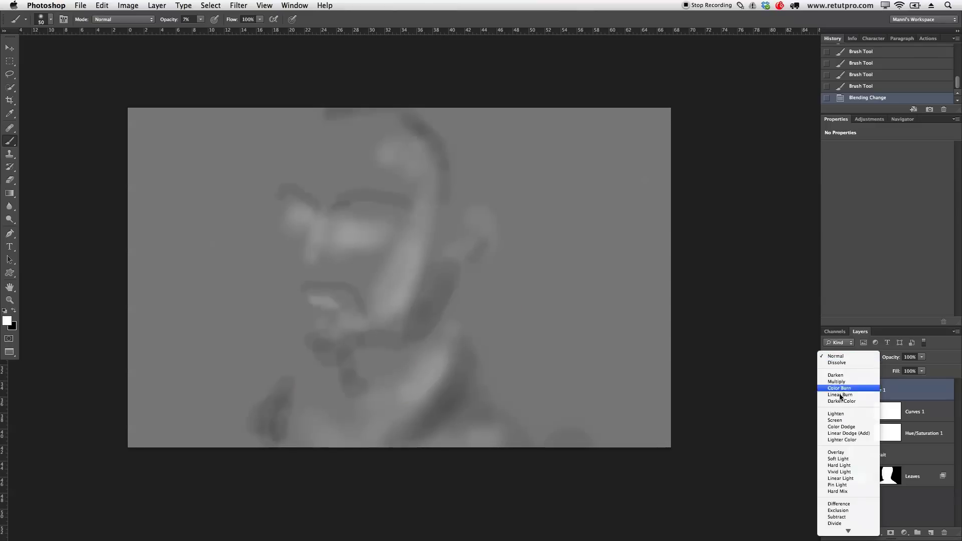
click(838, 458)
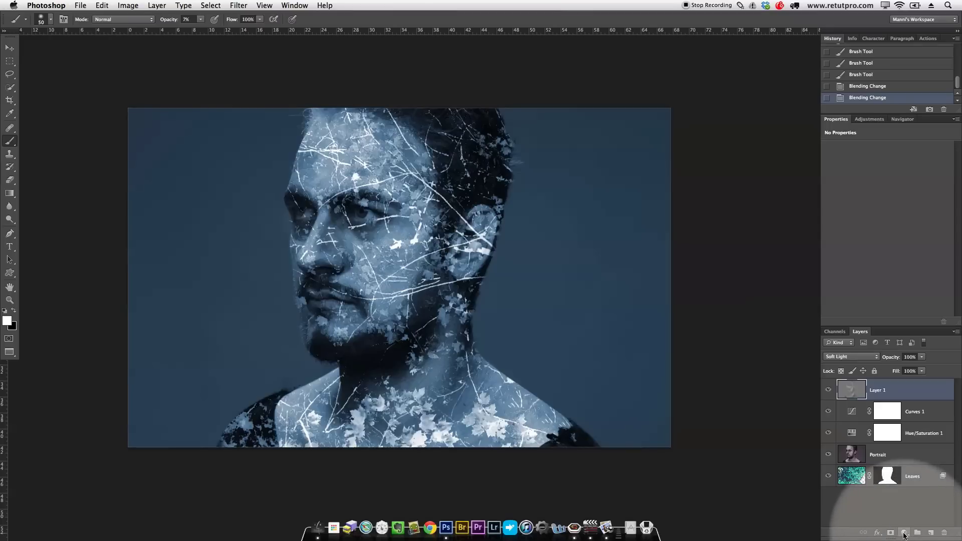
Add a Gradient Map adjustment above the gray layer and open its gradient presets.
click(904, 532)
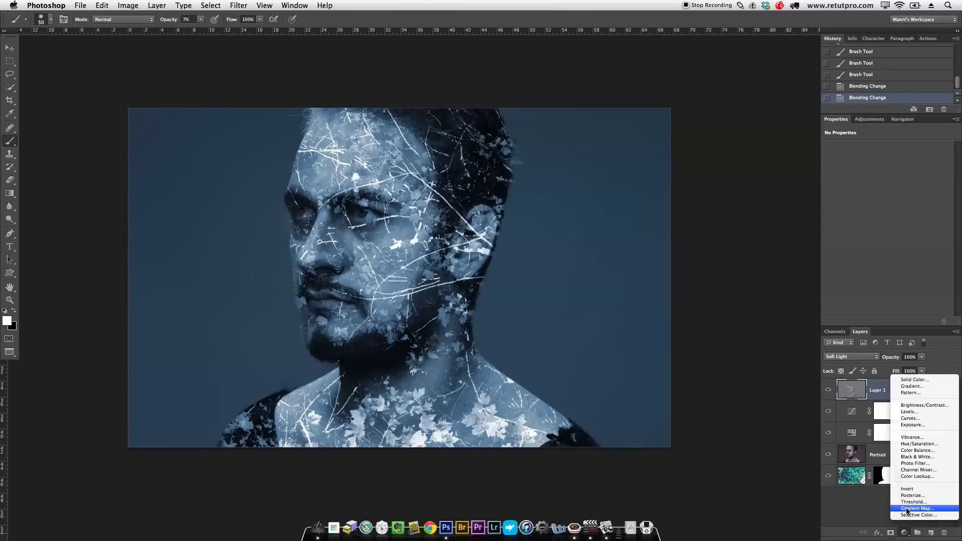
click(908, 510)
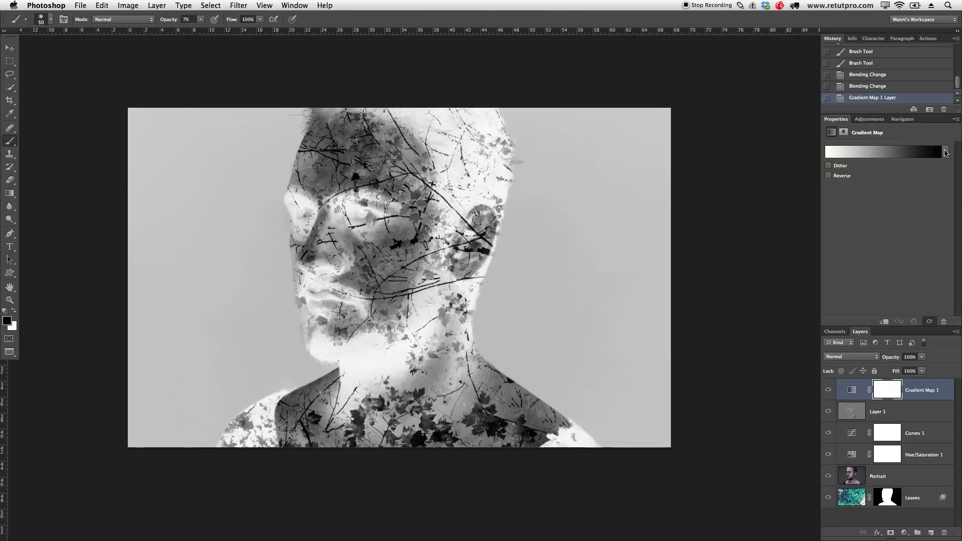
click(944, 151)
Try several presets on the Gradient Map, including the red-green and orange-yellow-orange gradients.
click(877, 172)
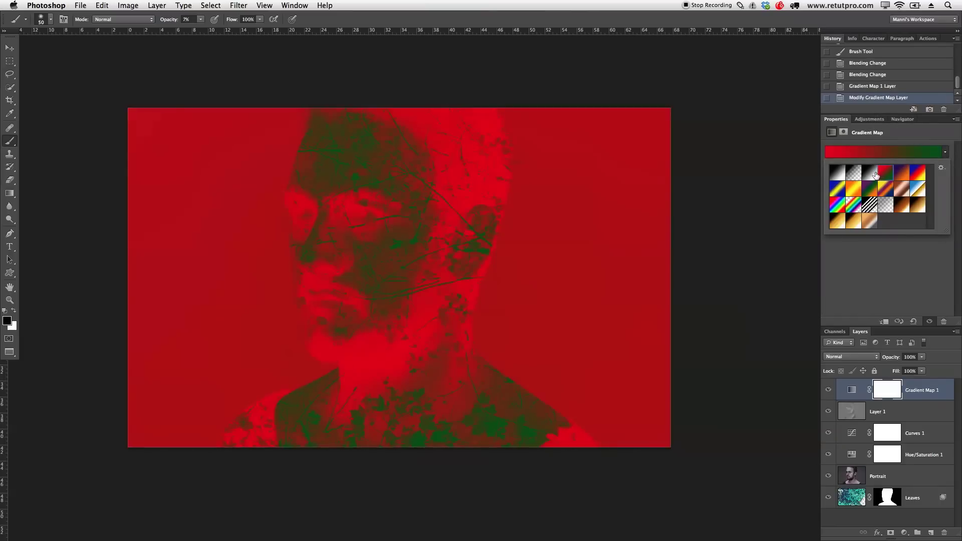
click(871, 191)
click(857, 191)
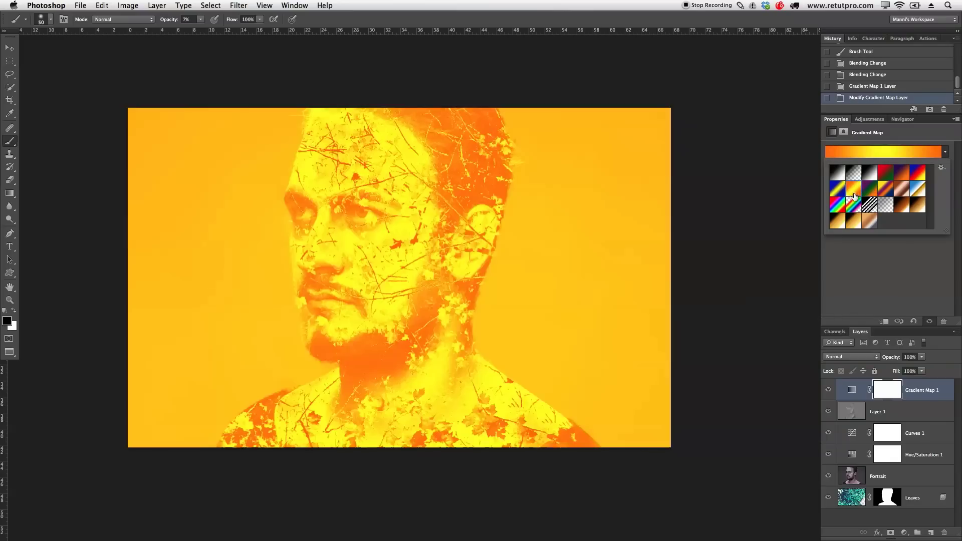
click(854, 207)
click(854, 193)
click(852, 223)
click(841, 206)
click(839, 192)
click(869, 173)
click(856, 184)
click(885, 173)
Apply the violet-to-orange preset to the Gradient Map and reduce the adjustment layer's opacity to 33%.
click(905, 174)
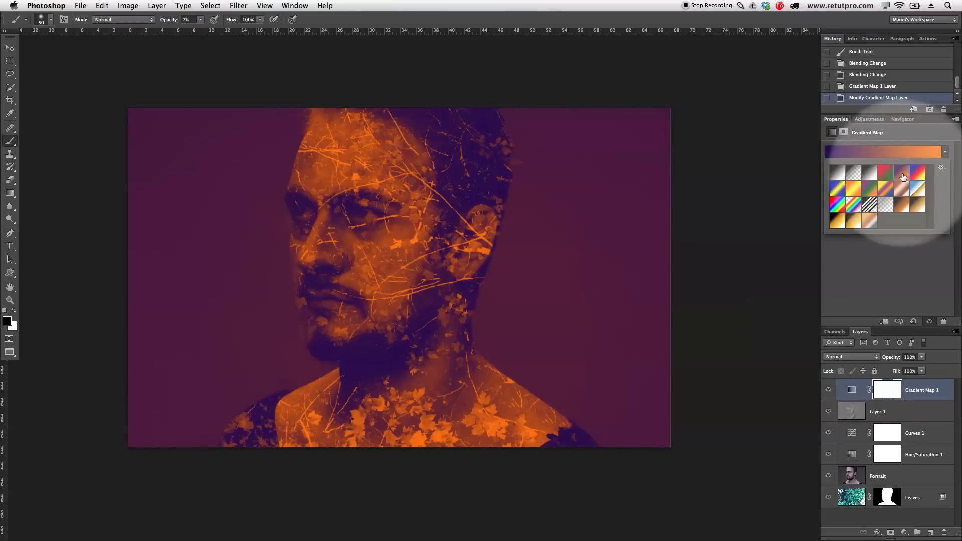
click(913, 259)
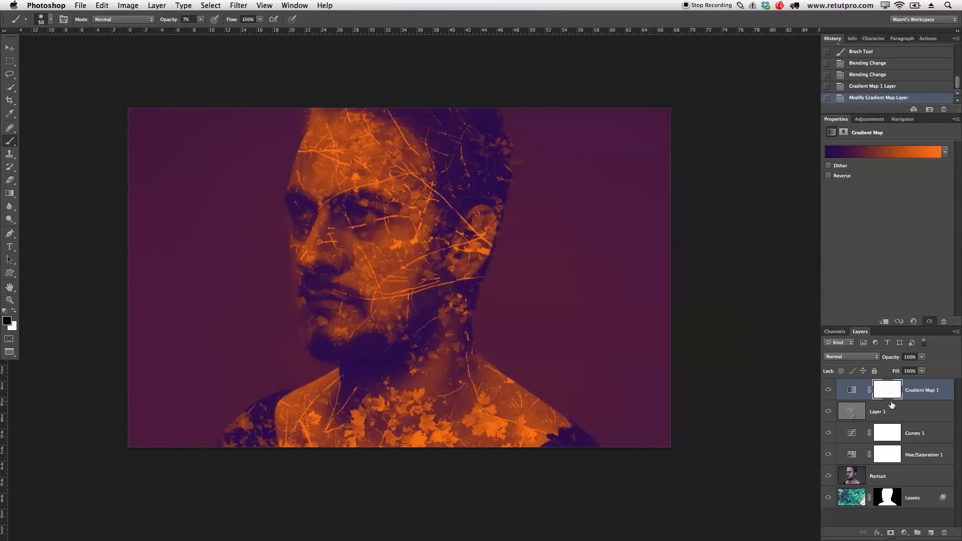
drag(894, 360, 863, 360)
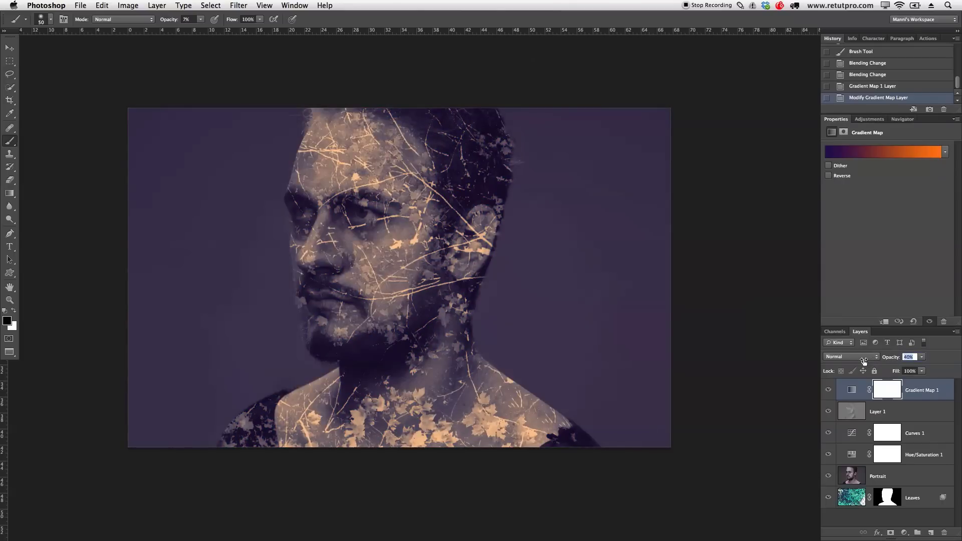
drag(860, 361, 887, 359)
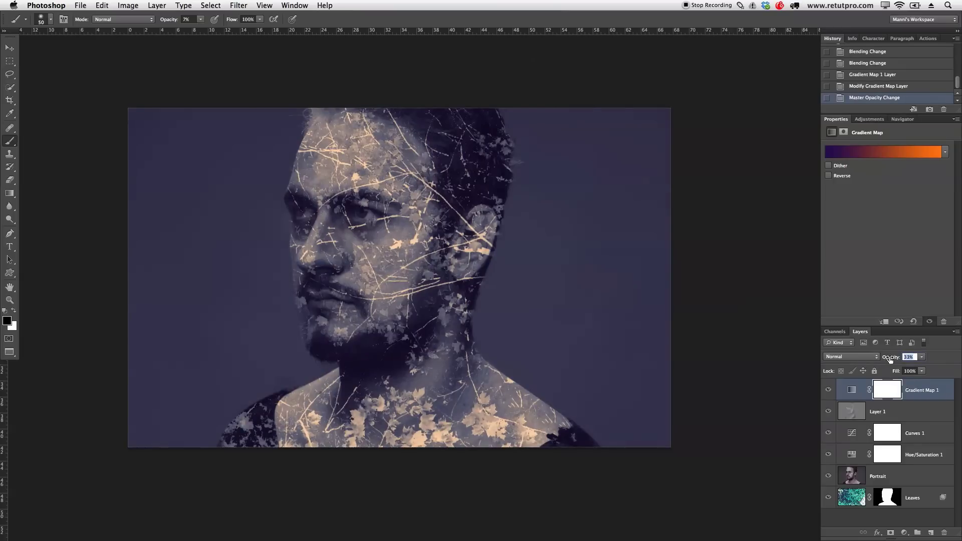
Fine-tune the Gradient Map layer's opacity to 39% and compare the image with the adjustment hidden and shown.
drag(892, 358, 891, 358)
click(826, 392)
click(827, 392)
click(827, 393)
click(827, 392)
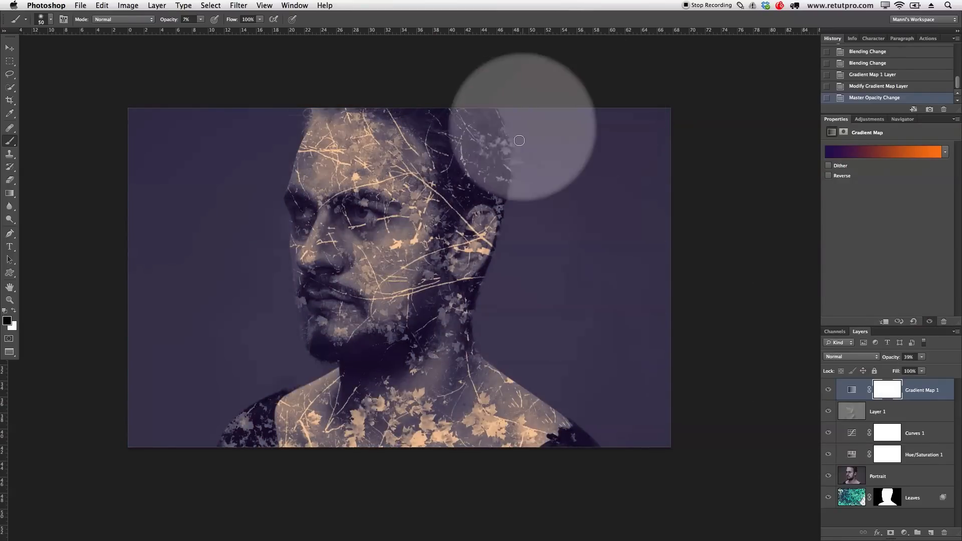
Add a Gradient fill layer above the Gradient Map, using the Radial style with Reverse enabled.
key(z)
alt+click(548, 179)
drag(533, 189, 537, 223)
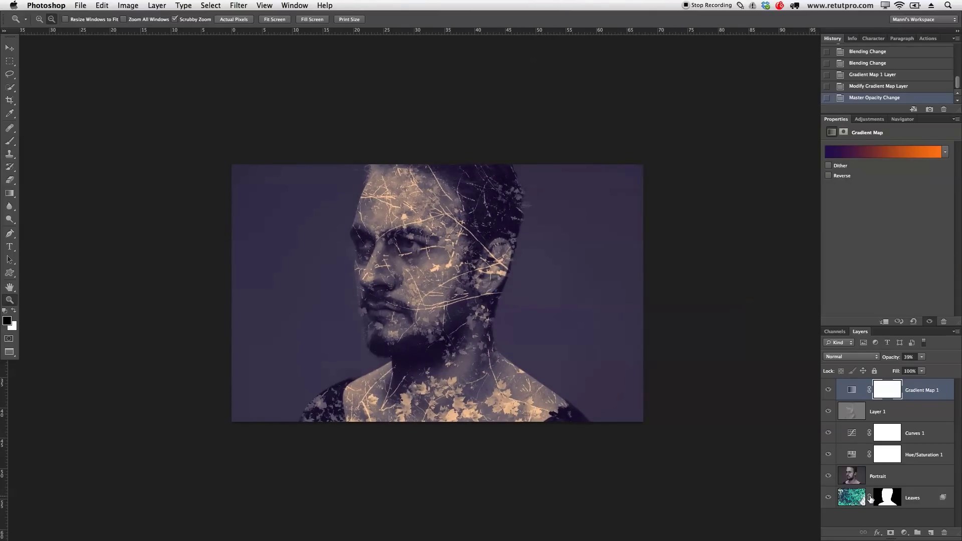
click(904, 532)
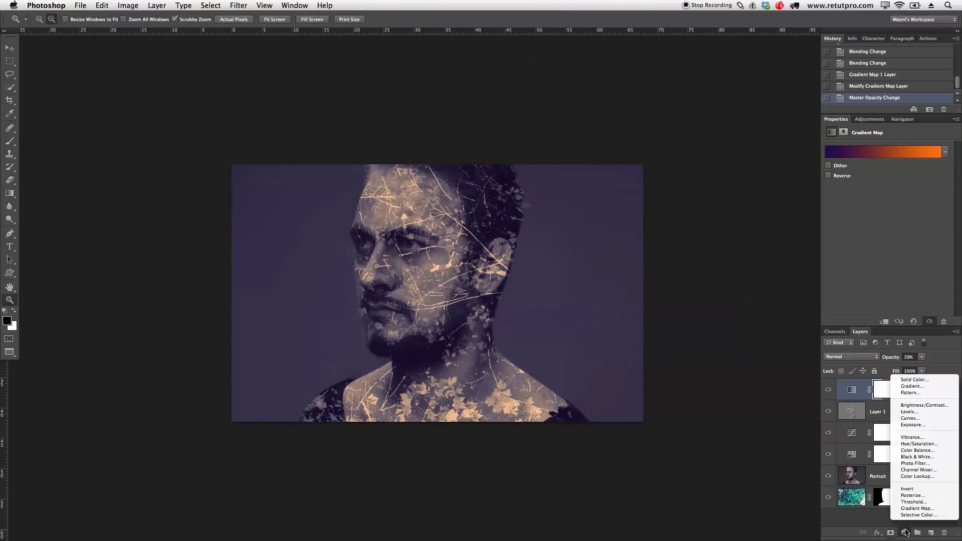
click(909, 387)
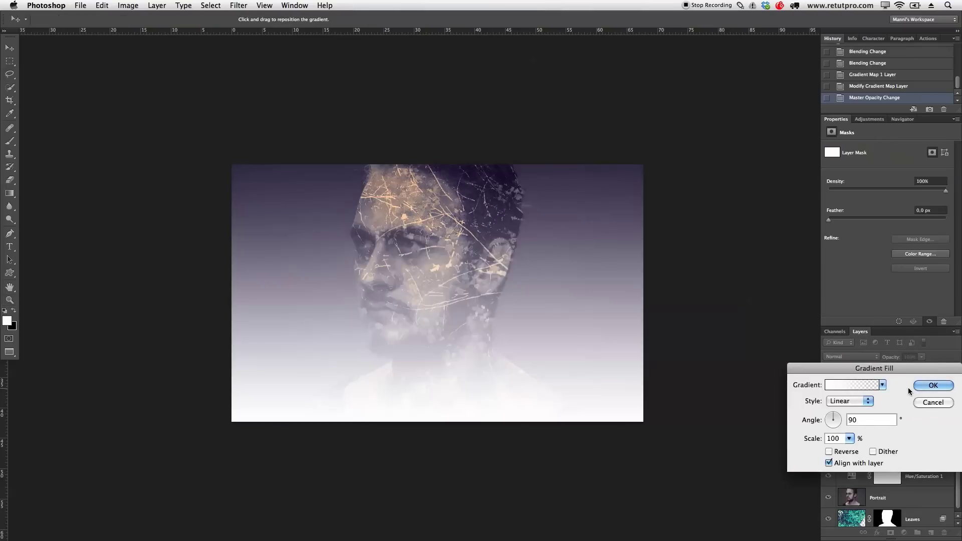
drag(886, 372, 754, 259)
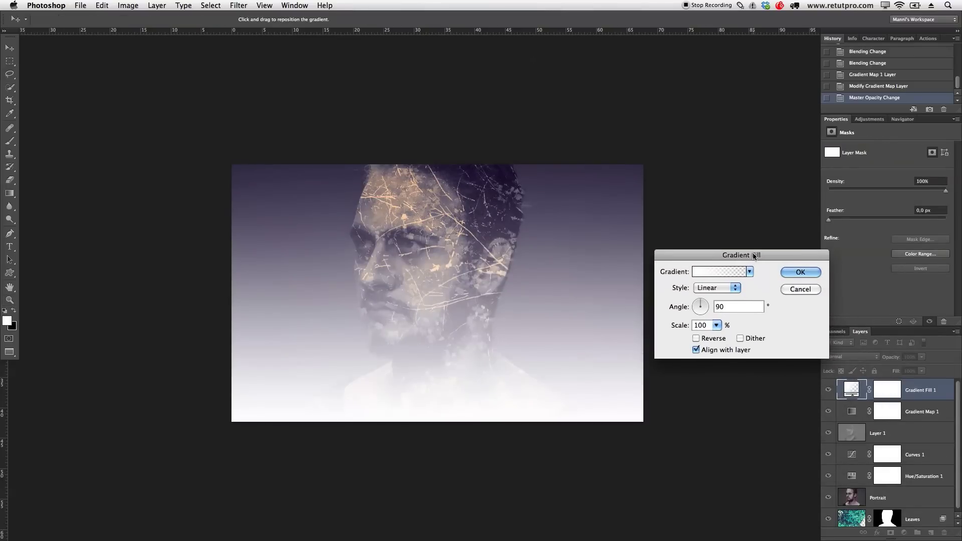
click(721, 284)
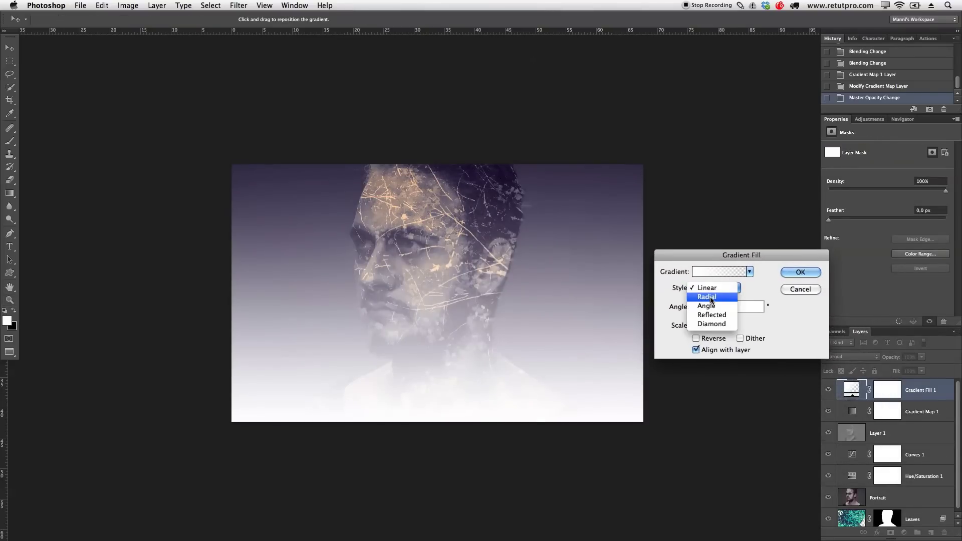
click(710, 299)
click(695, 338)
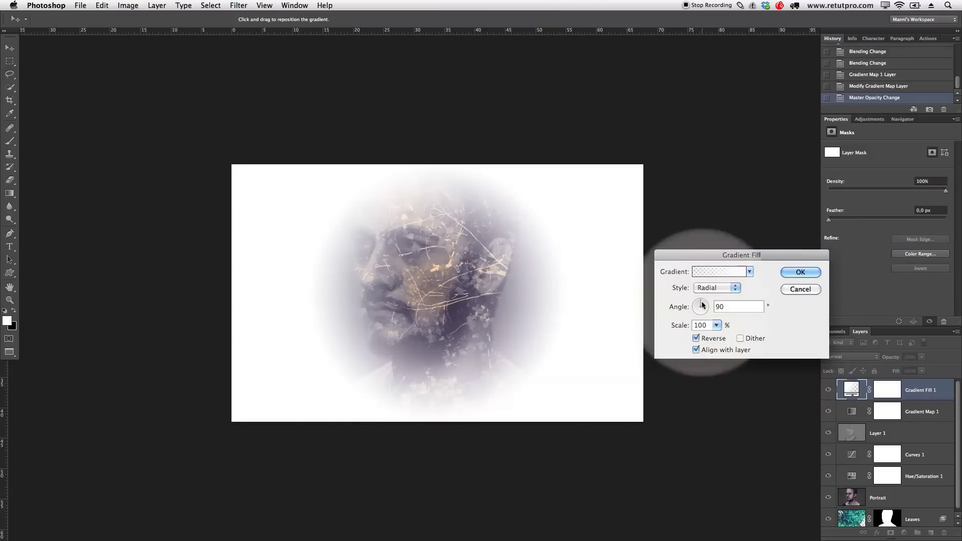
Choose the gradient preset running from pale yellow through orange to black for the fill and accept it.
click(749, 272)
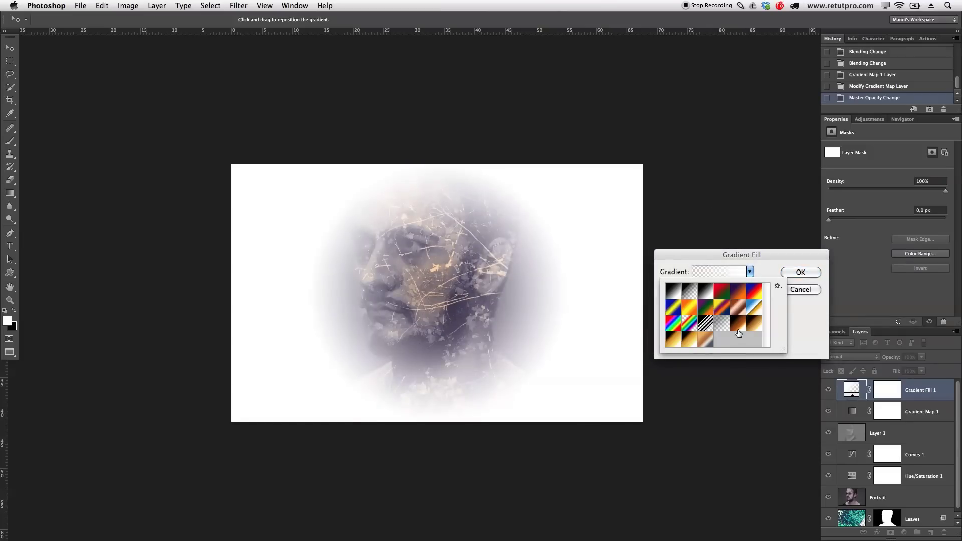
click(739, 329)
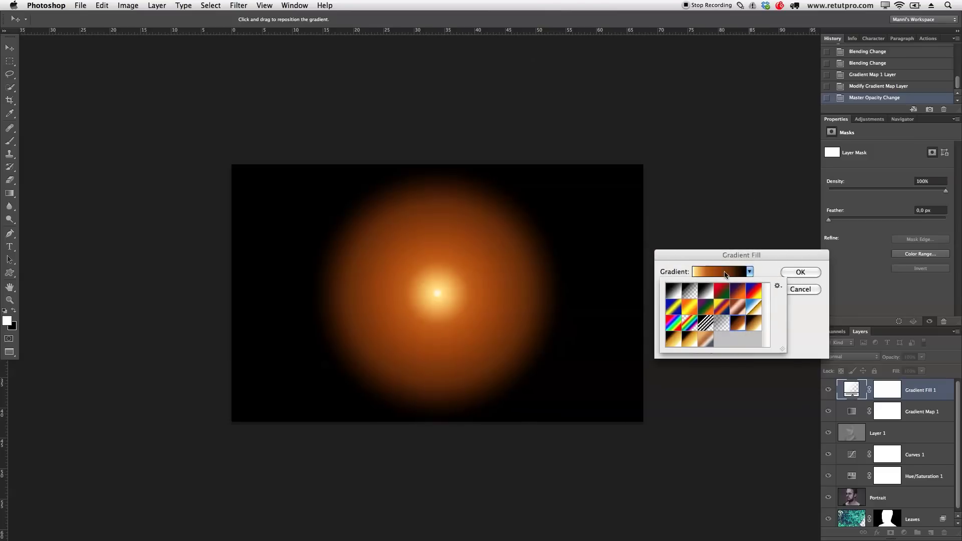
click(764, 275)
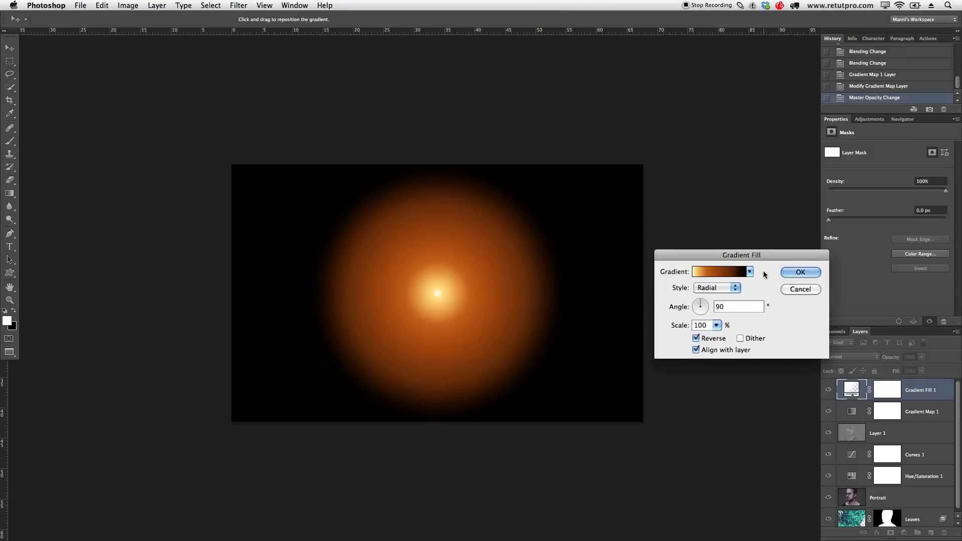
click(796, 273)
key(z)
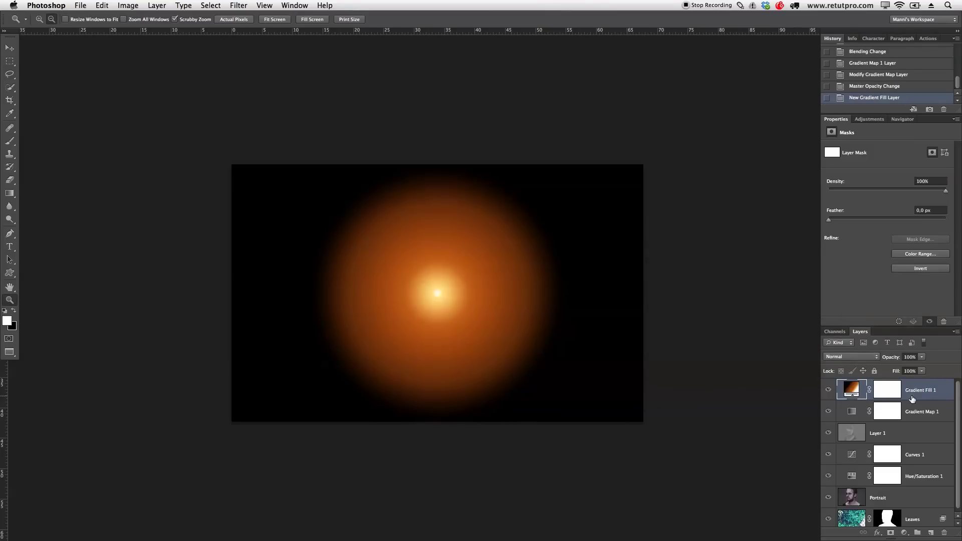
Rasterize the Gradient Fill 1 layer and set its blend mode to Screen.
right_click(912, 398)
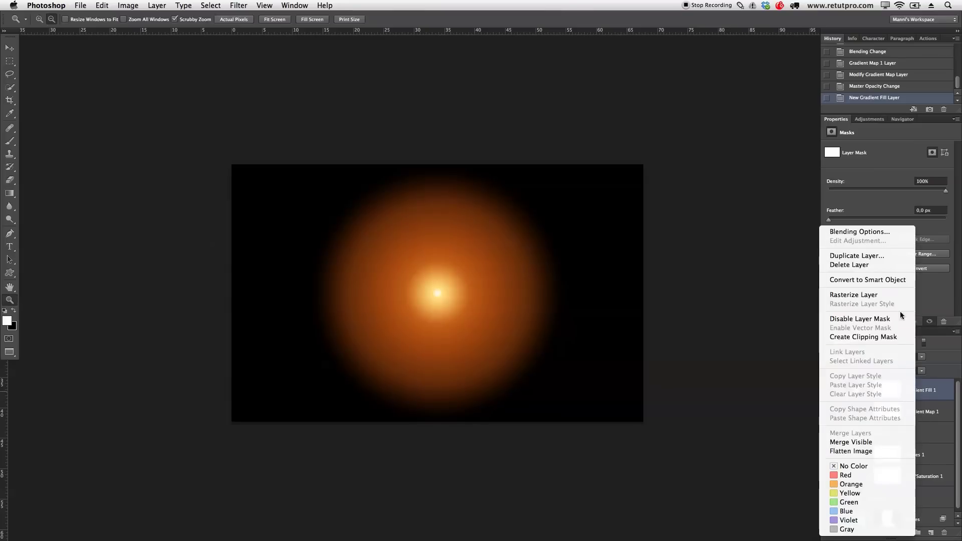
click(888, 297)
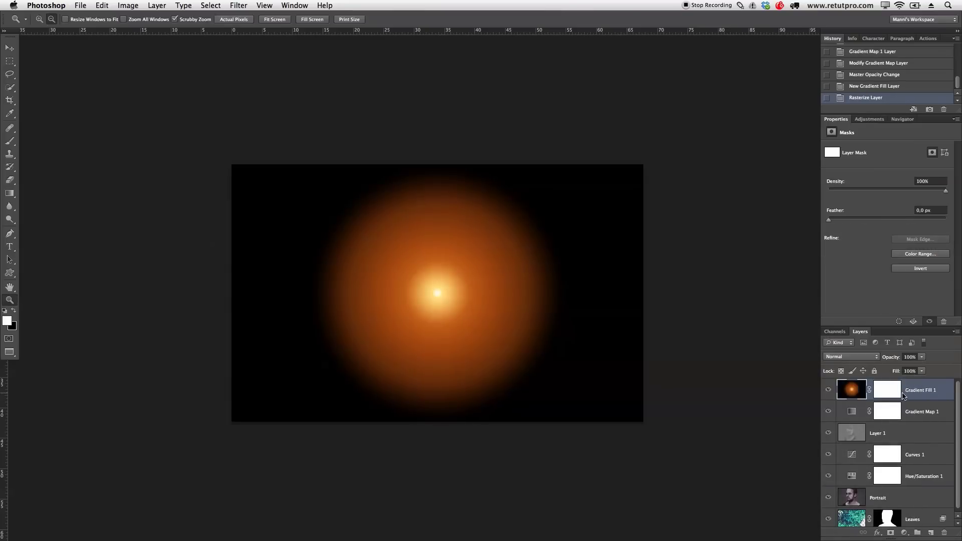
click(862, 356)
click(854, 421)
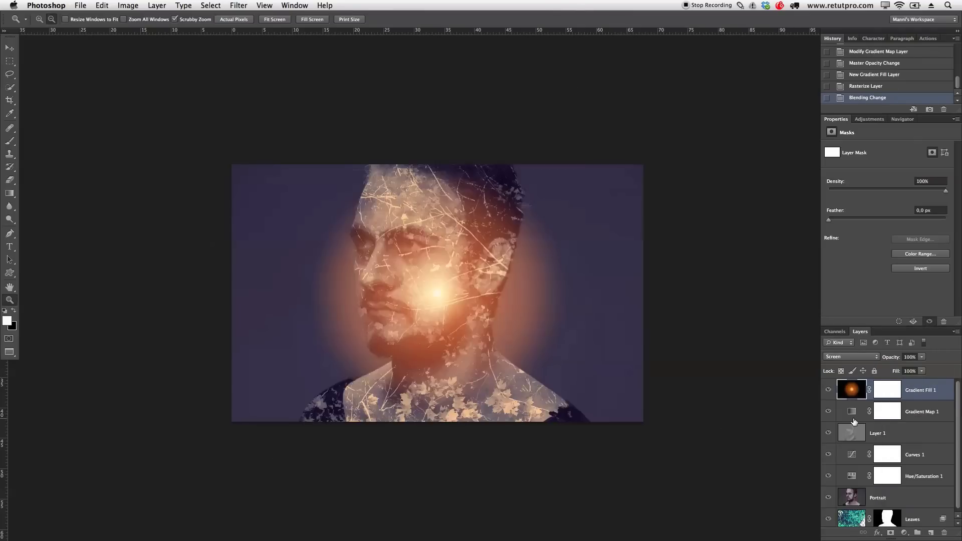
Move the orange glow behind the head and scale it to about 270%, centred near the image's upper-right corner.
key(v)
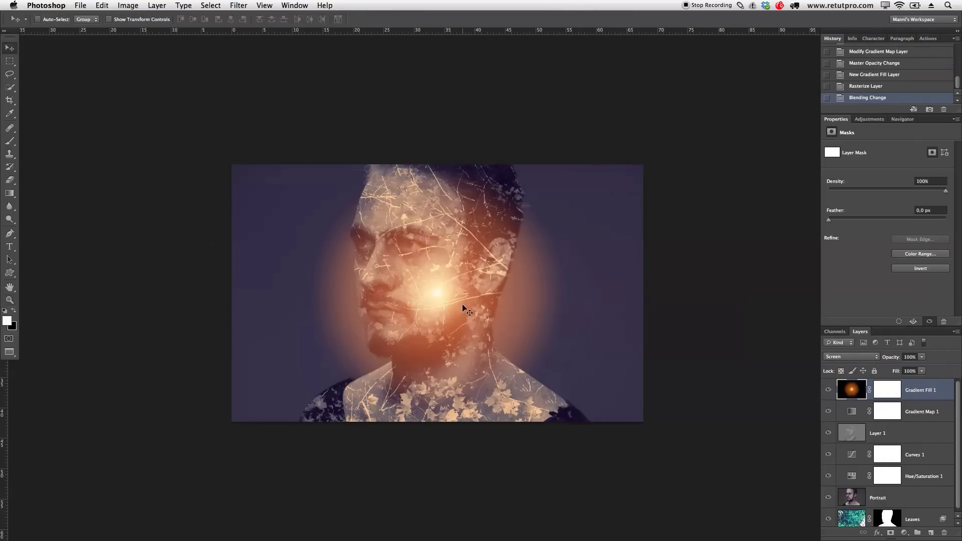
drag(448, 300, 541, 287)
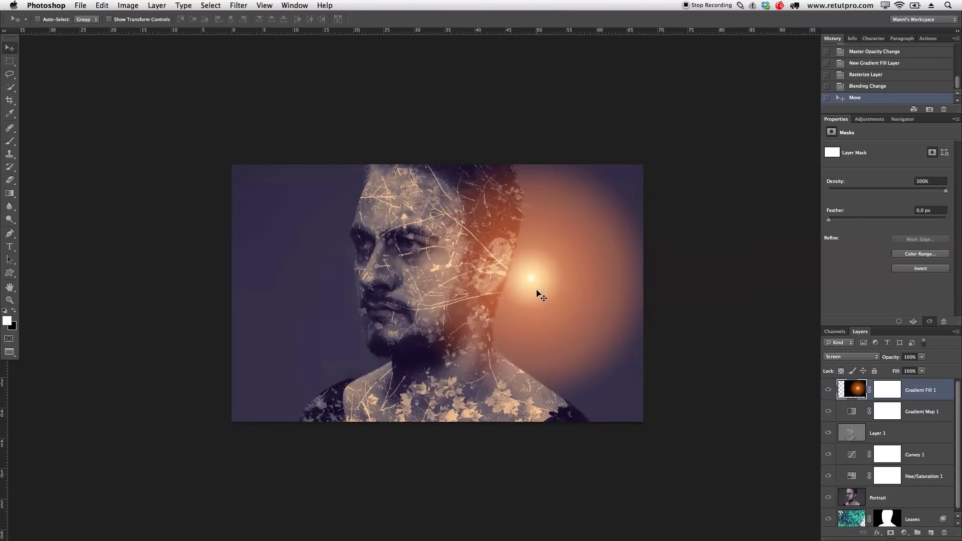
key(z)
alt+click(531, 279)
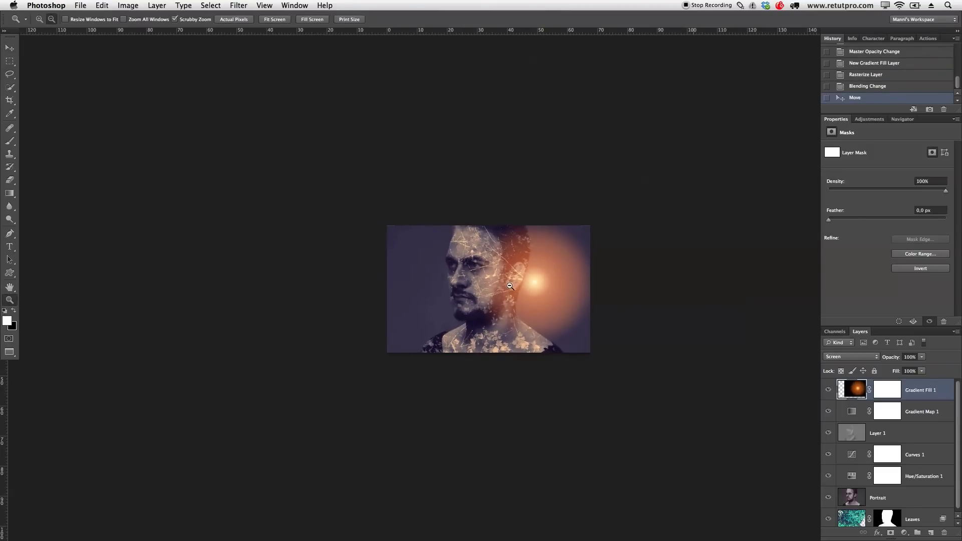
key(ctrl+t)
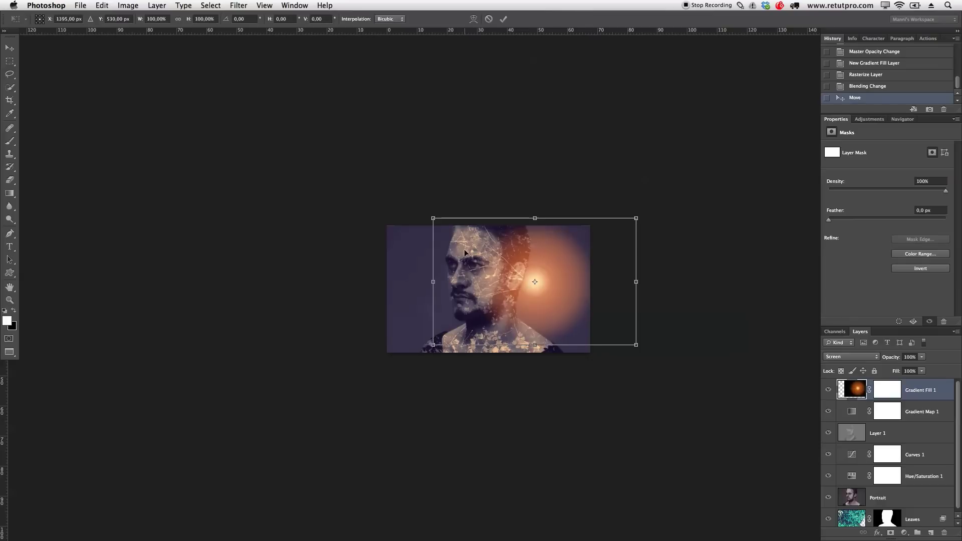
drag(433, 219, 165, 122)
drag(412, 219, 556, 214)
drag(365, 67, 280, 125)
drag(618, 298, 661, 334)
drag(326, 163, 293, 143)
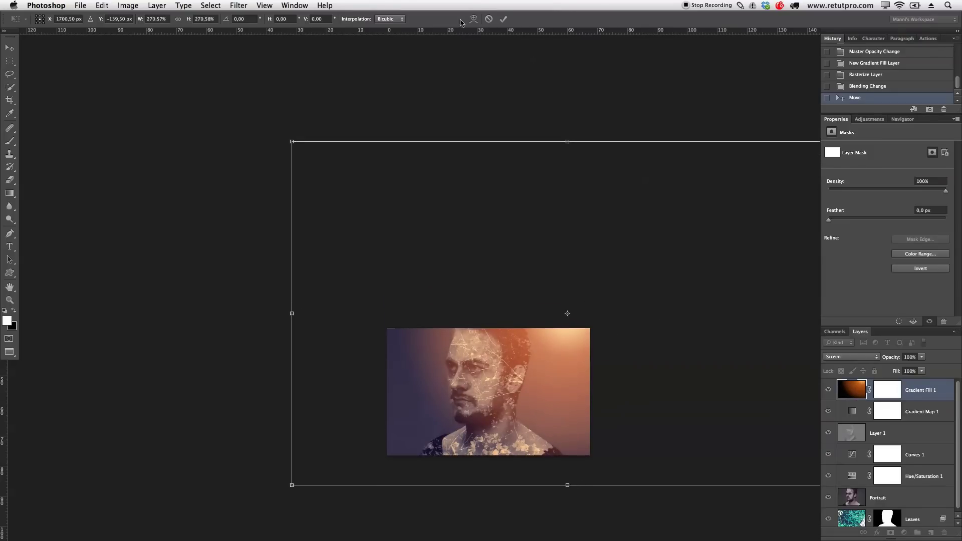
click(504, 19)
Reposition the enlarged glow so its bright centre sits at the image's upper-right edge.
key(z)
scroll(549, 311, down, 4)
scroll(549, 311, right, 4)
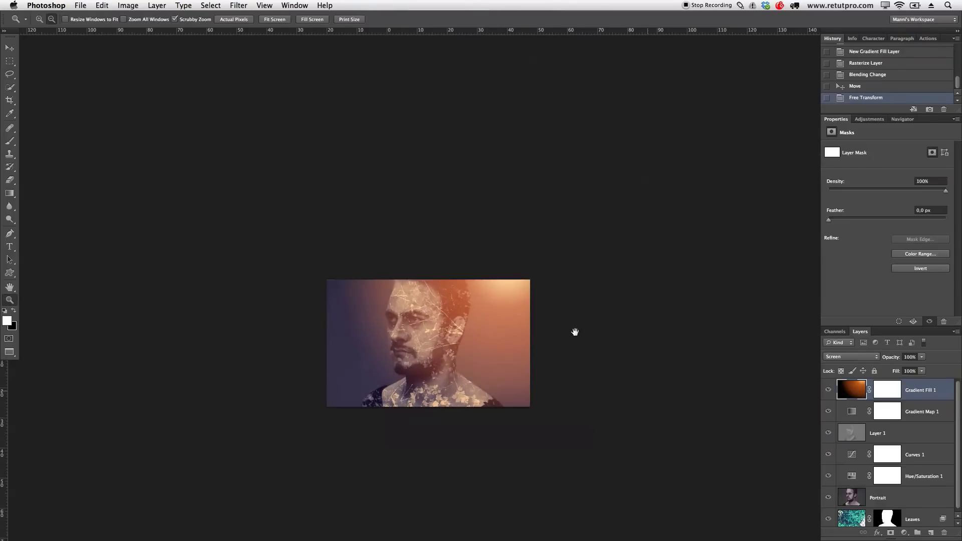
drag(547, 301, 558, 287)
key(v)
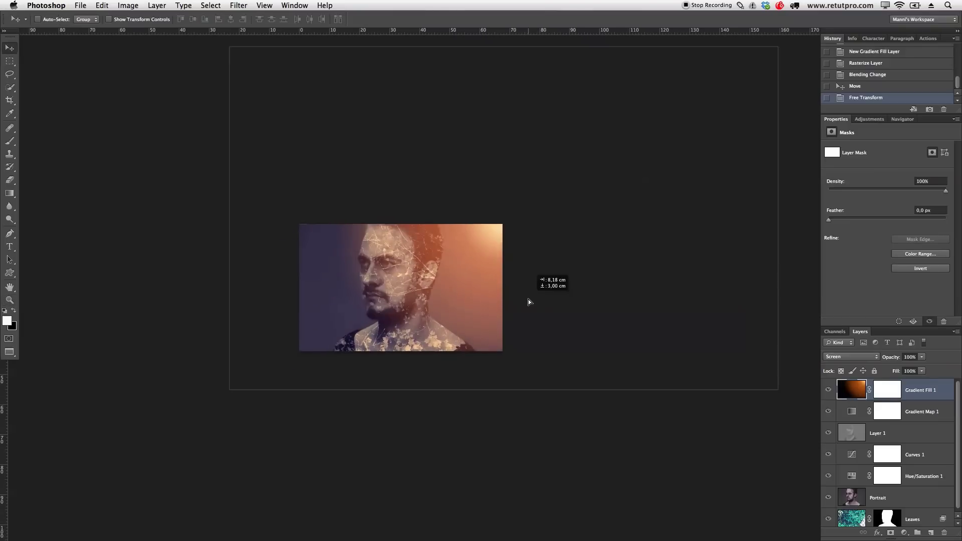
drag(509, 317, 522, 281)
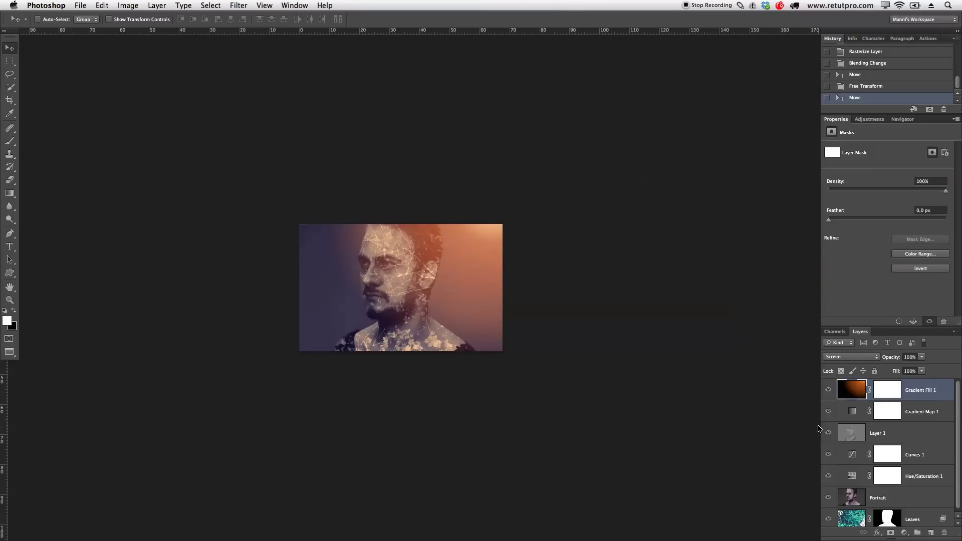
Add a Hue/Saturation adjustment layer and clip it to the Gradient Fill 1 layer.
click(869, 119)
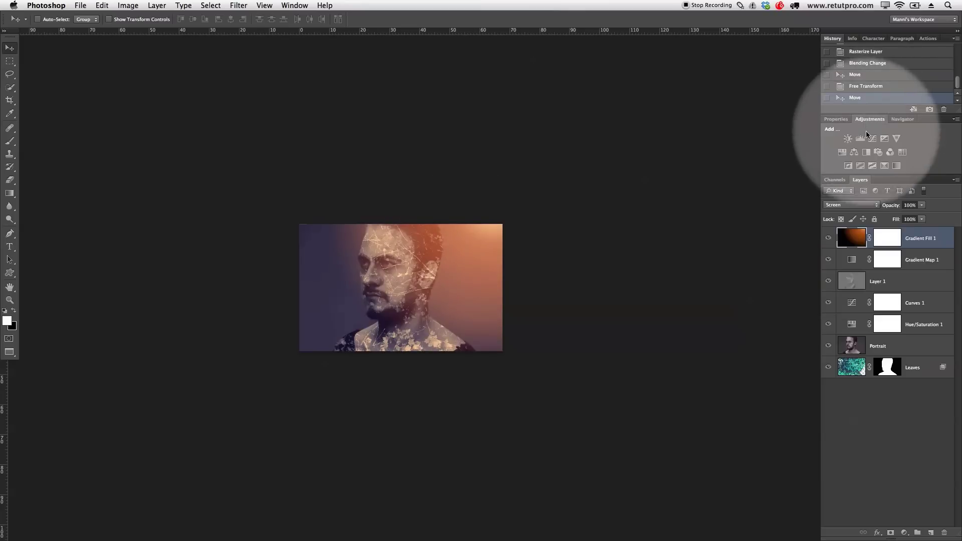
click(842, 152)
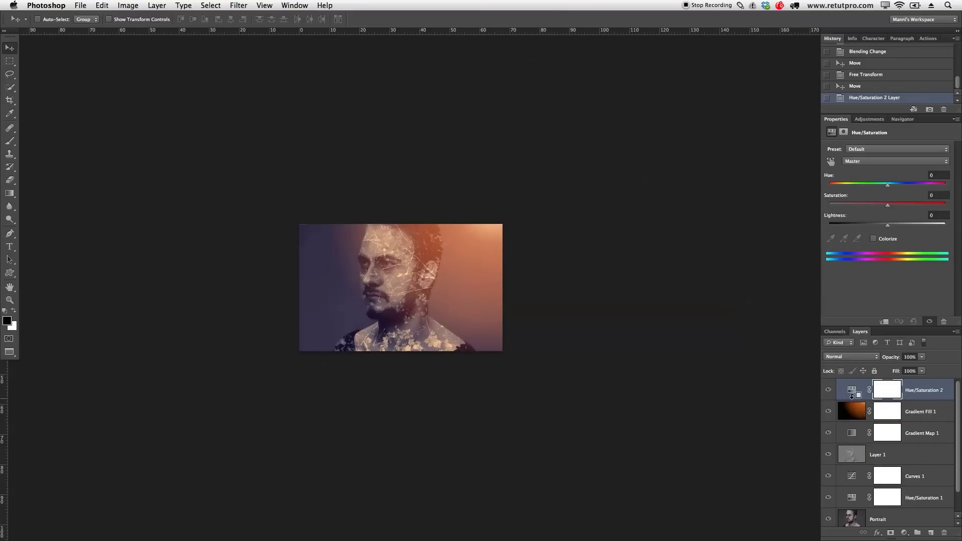
alt+click(858, 399)
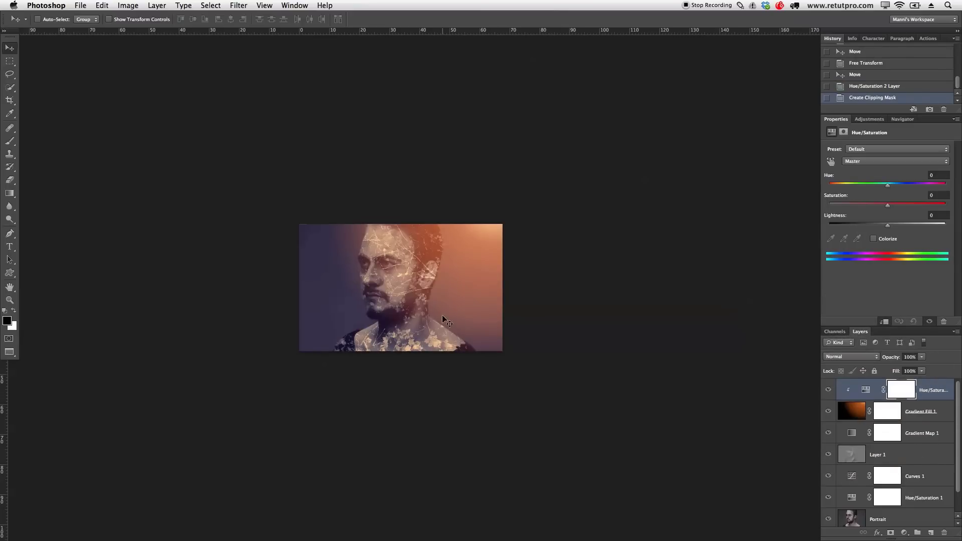
Set the clipped Hue/Saturation adjustment to saturation +44 and hue -5.
key(z)
drag(441, 314, 505, 287)
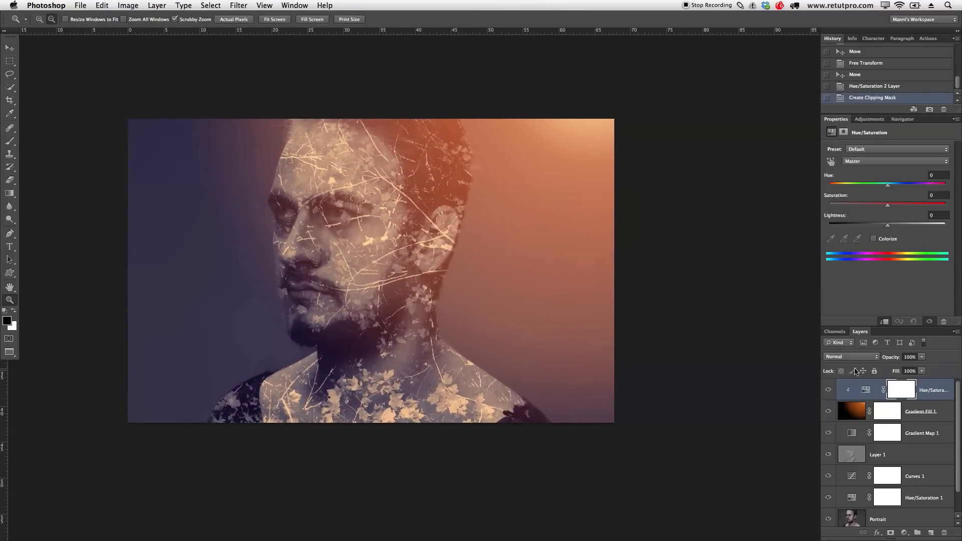
click(872, 391)
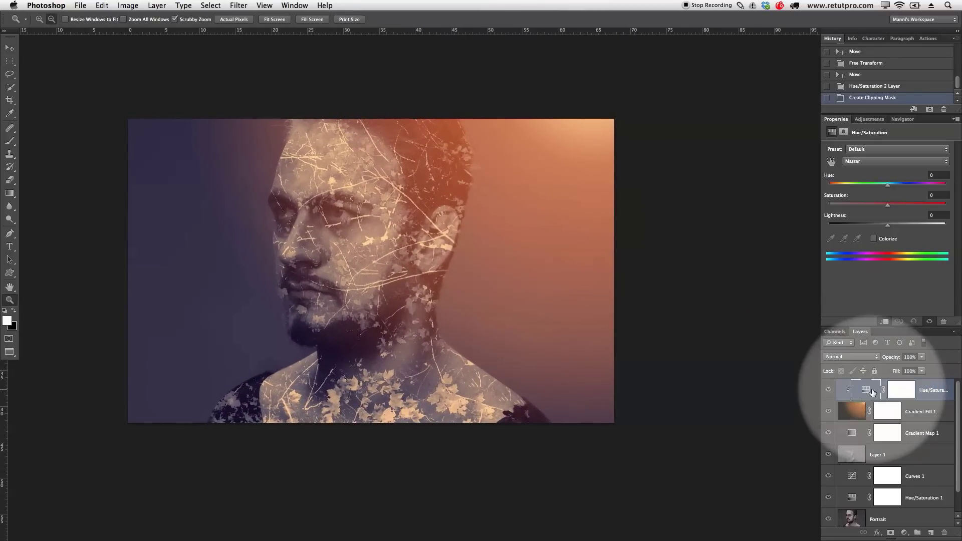
click(888, 207)
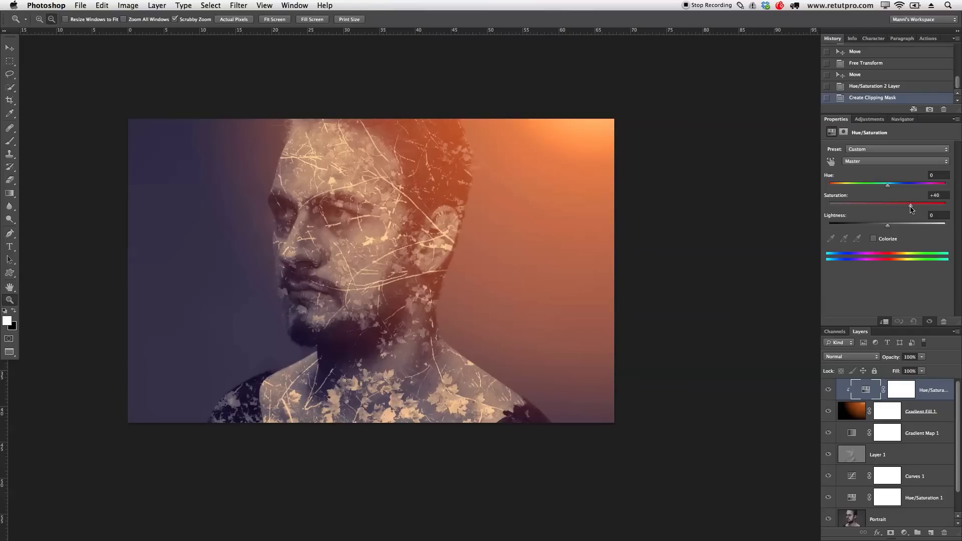
drag(912, 209, 912, 208)
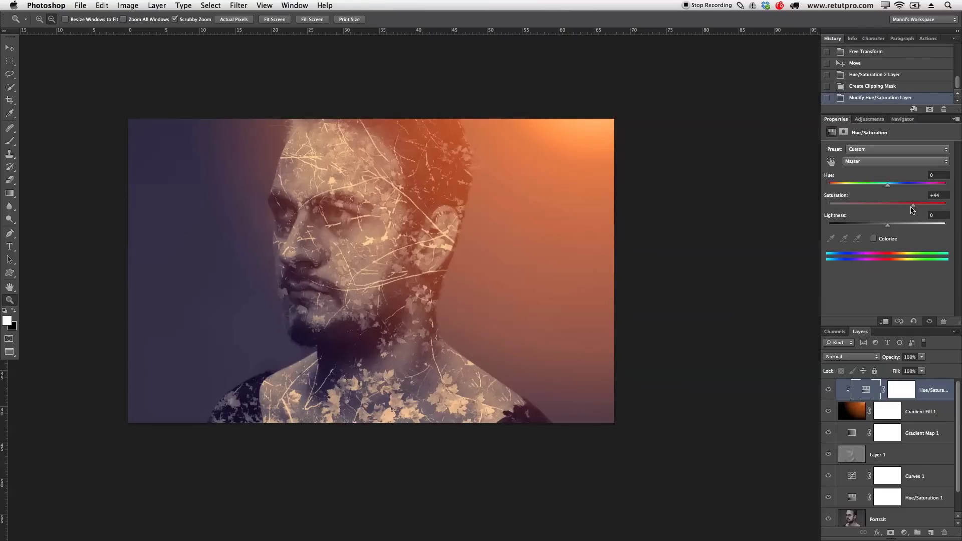
drag(887, 189, 884, 188)
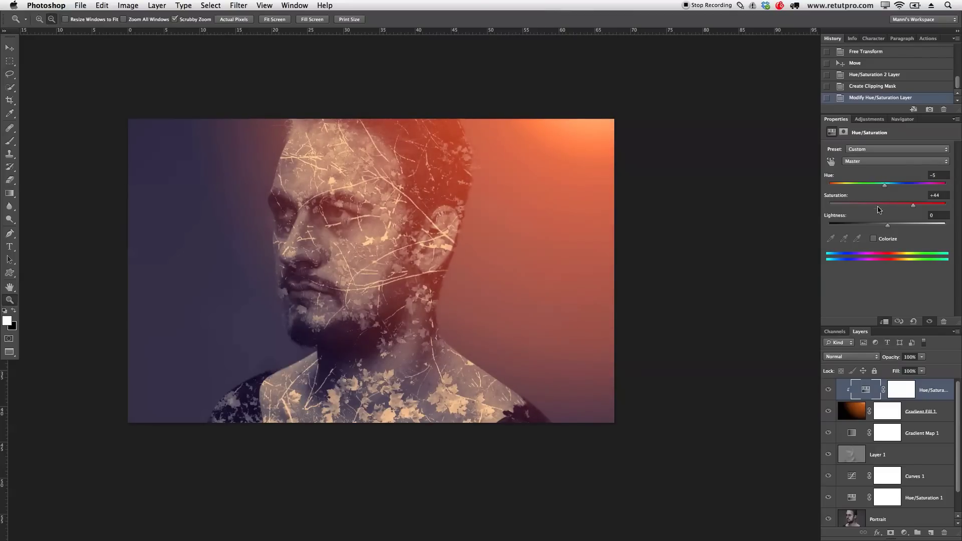
Reduce the clipped Hue/Saturation layer's opacity to 82% and enlarge the layer list to show the whole stack.
click(870, 351)
key(Return)
drag(876, 326, 863, 215)
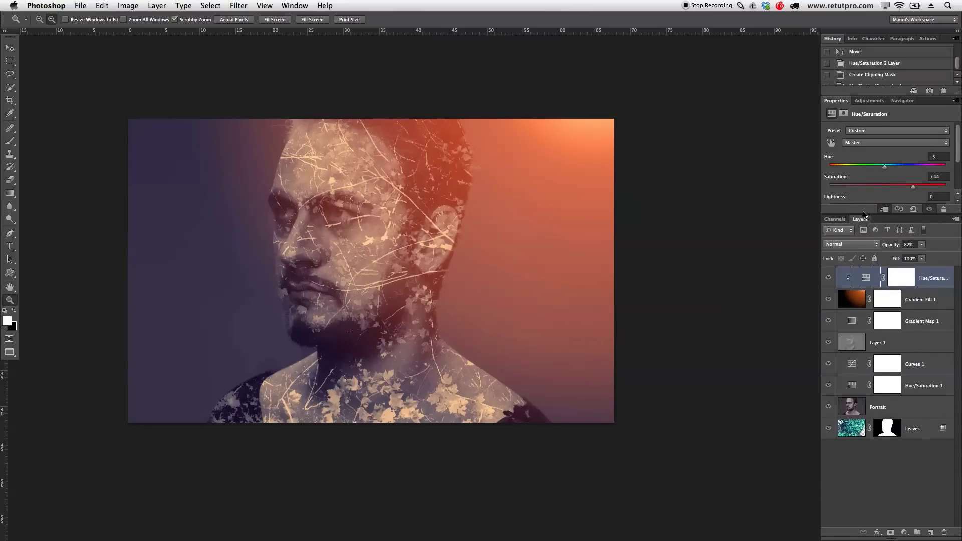
Try to move the Leaves layer with its mask still linked, and undo the move.
alt+click(483, 283)
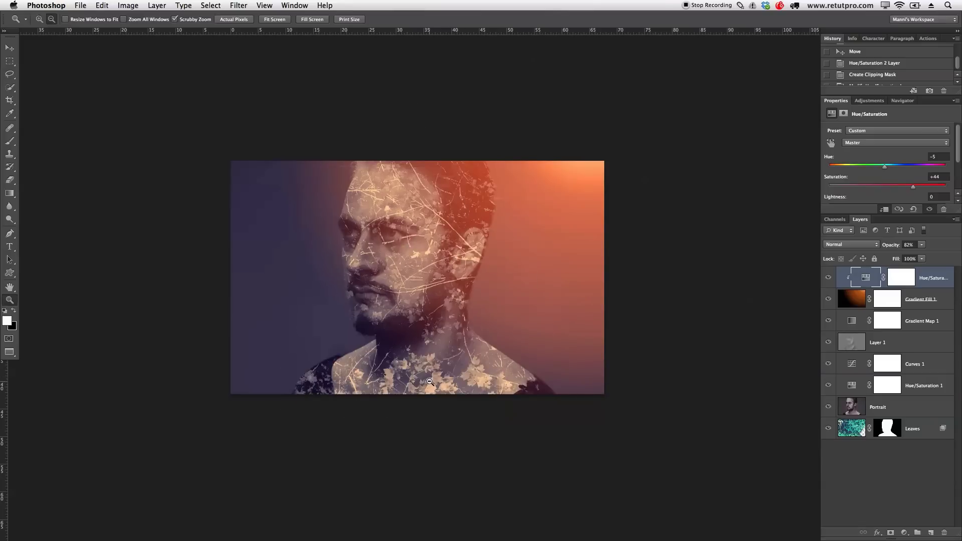
click(854, 431)
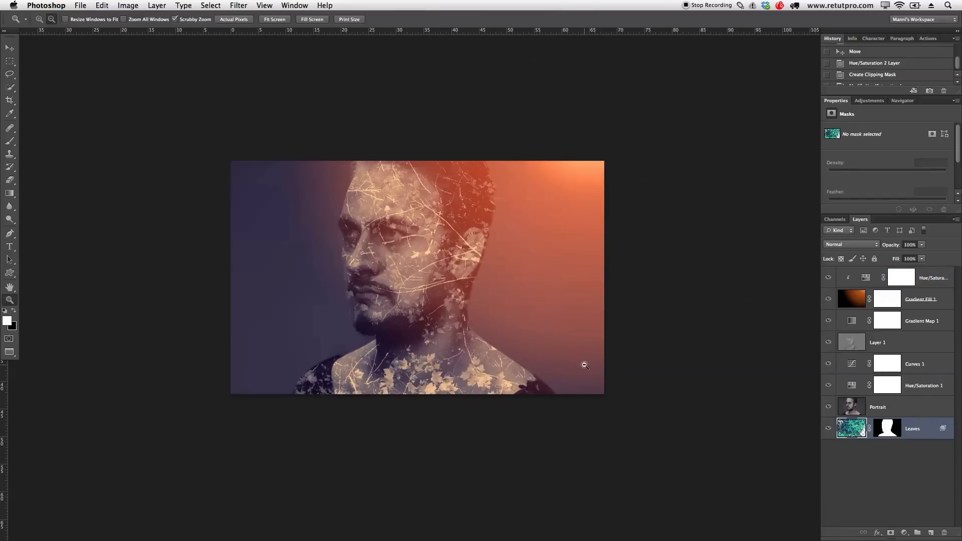
key(v)
mouse_move(420, 254)
mouse_down()
mouse_move(418, 229)
mouse_move(427, 252)
mouse_up()
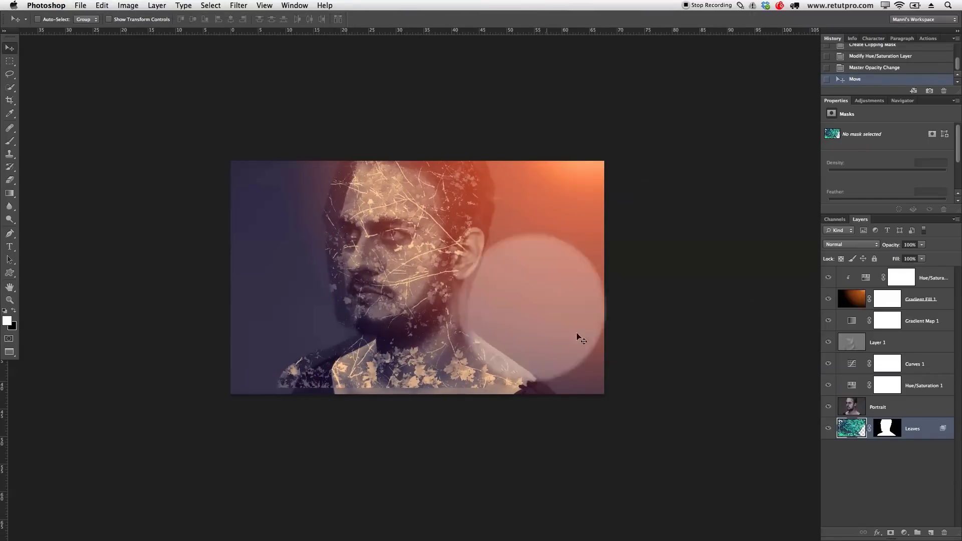
key(ctrl+z)
Unlink the mask from the Leaves layer and reposition the leaves texture within the man's silhouette.
click(869, 429)
drag(424, 328, 451, 305)
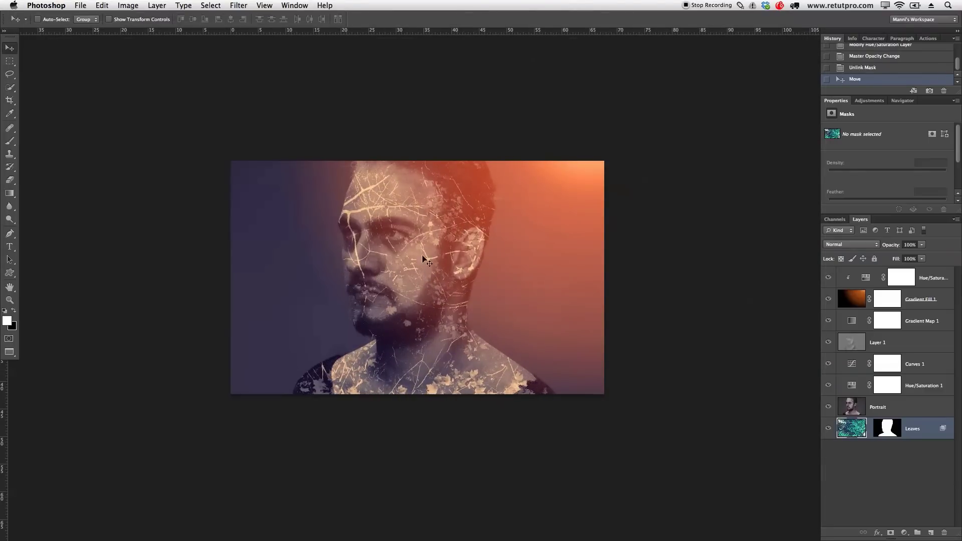
Shift the leaves texture slightly towards the front of the man's face, leaving its mask in place.
drag(423, 259, 401, 258)
key(ctrl+t)
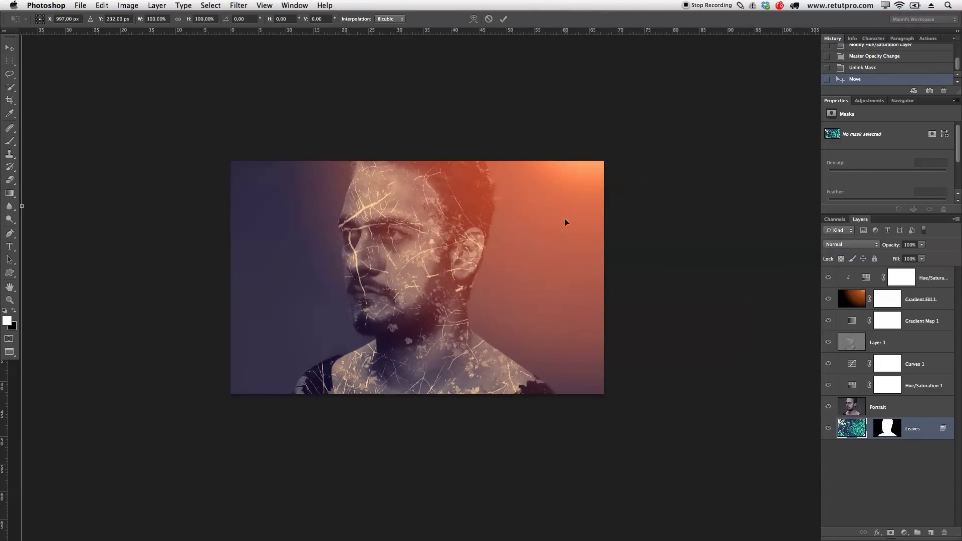
key(Escape)
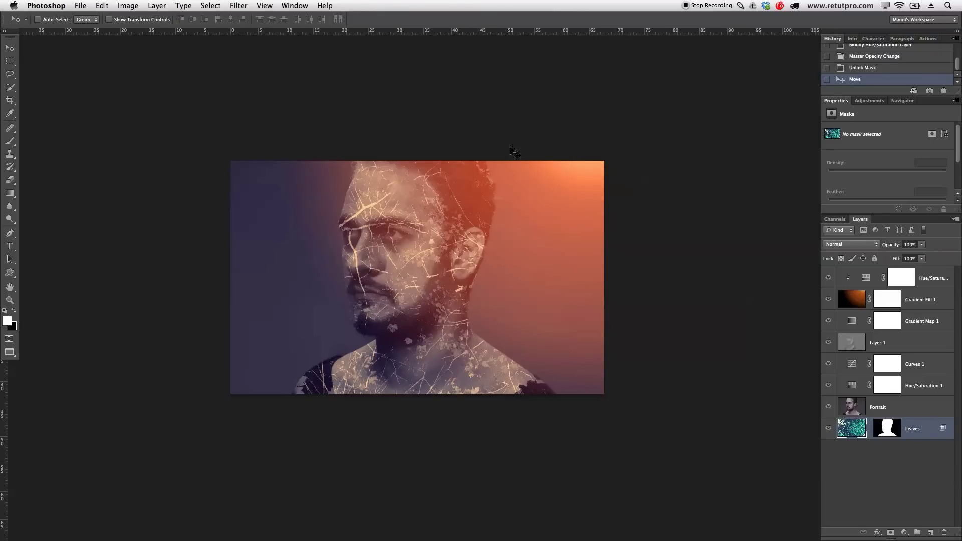
Rotate the leaves texture by about 171.37° and reposition it so the thick branches spread across the man's neck and chest.
key(z)
alt+click(485, 170)
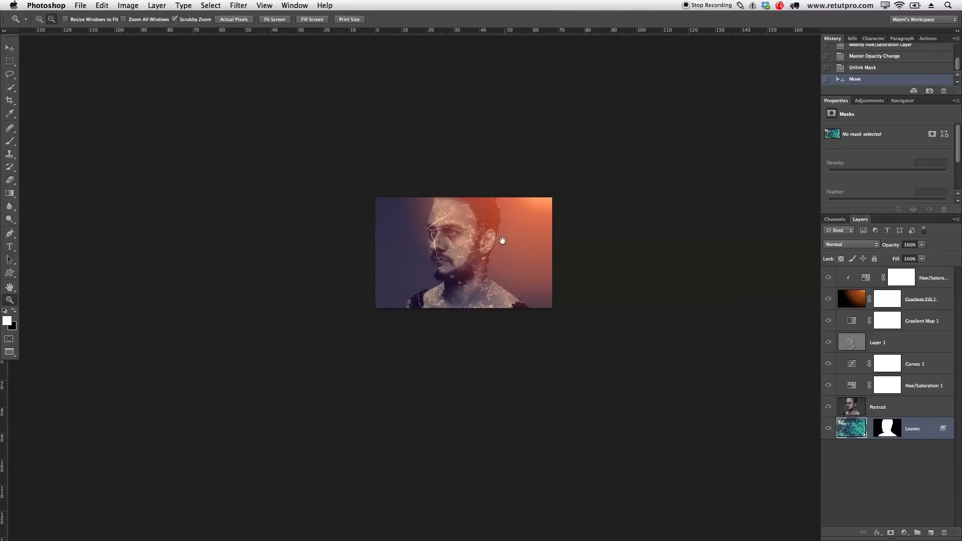
key(ctrl+t)
drag(698, 179, 651, 378)
drag(592, 359, 602, 345)
drag(759, 190, 378, 435)
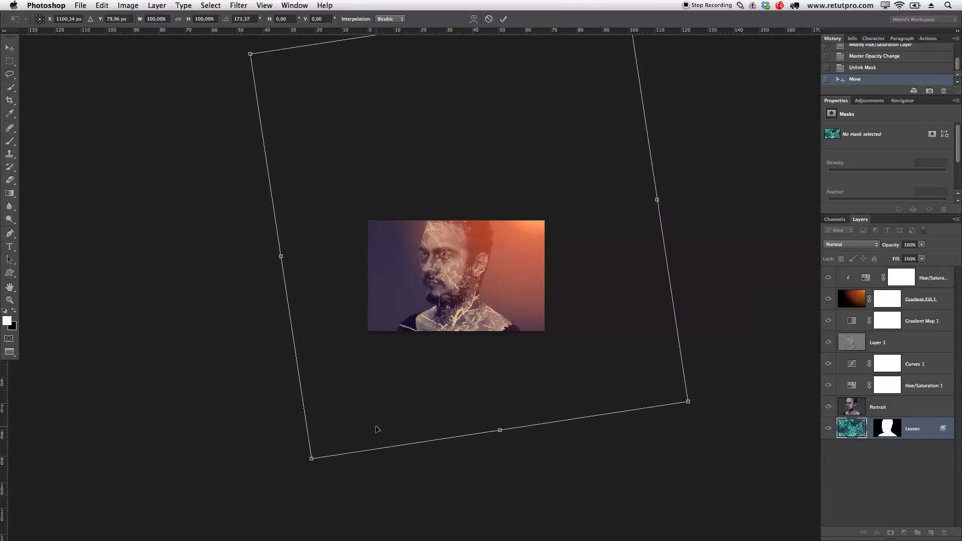
mouse_move(575, 325)
mouse_down()
mouse_move(558, 326)
mouse_move(554, 312)
mouse_move(560, 324)
mouse_up()
click(503, 18)
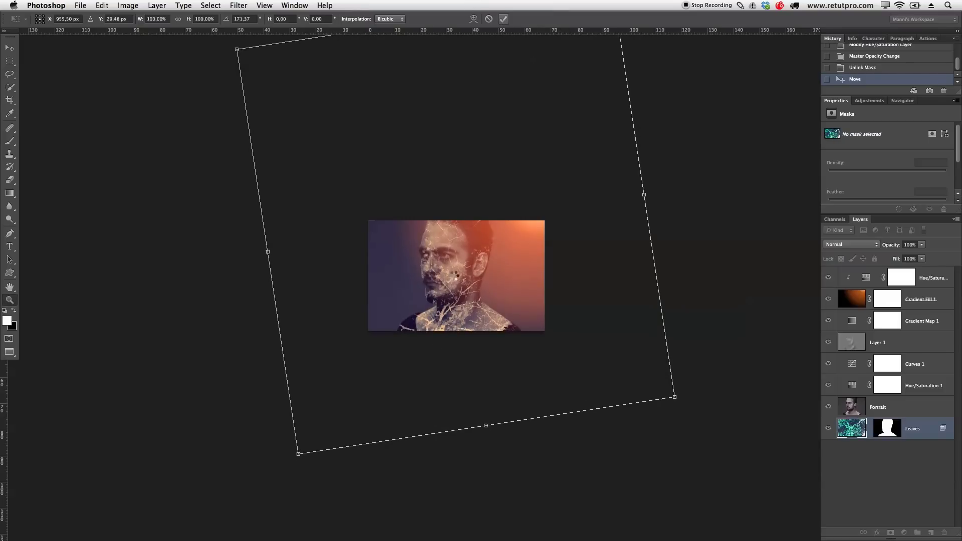
Select the Leaves layer's mask for editing around the man's face.
key(super+plus)
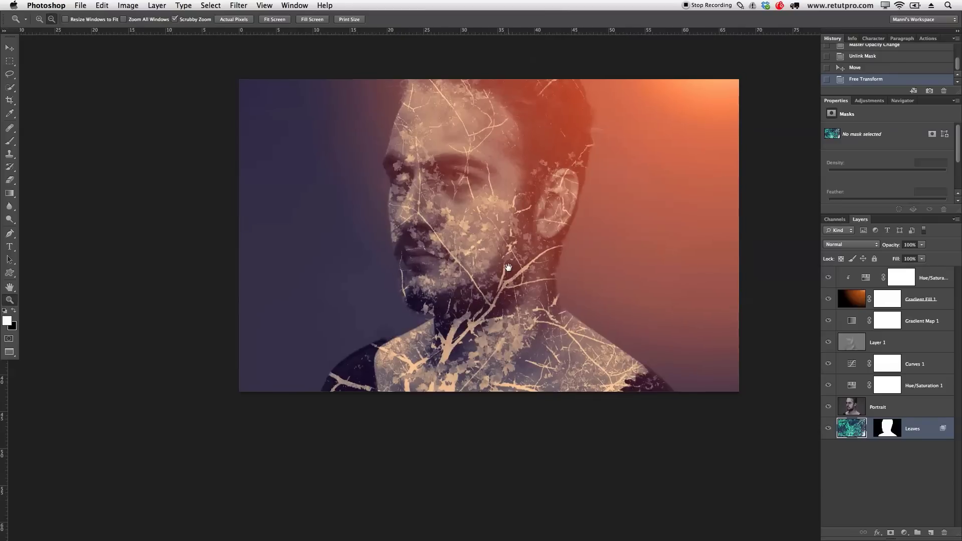
drag(508, 267, 480, 344)
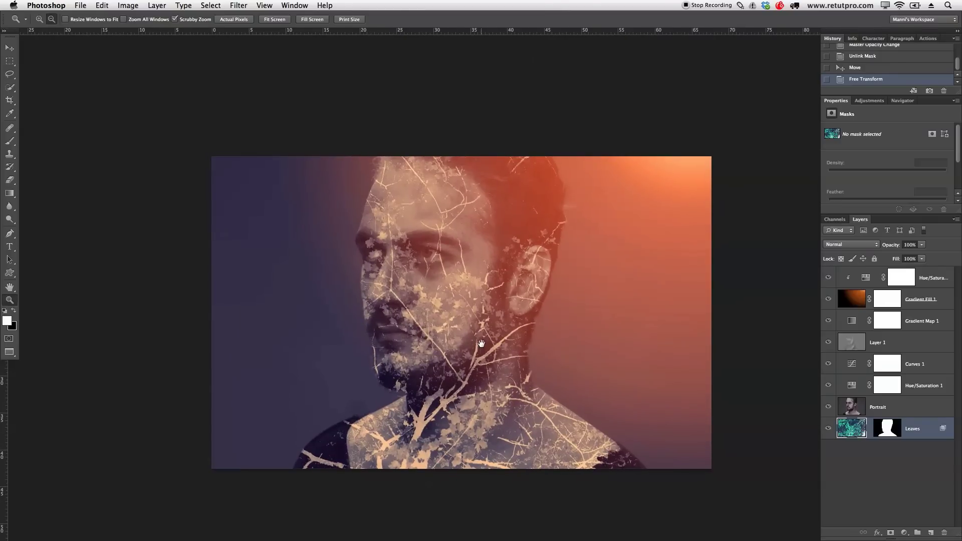
click(893, 431)
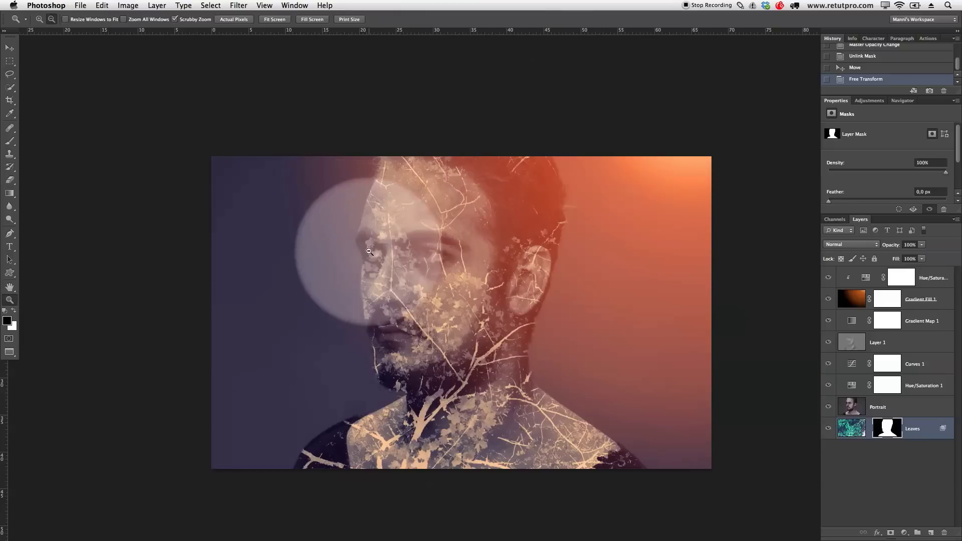